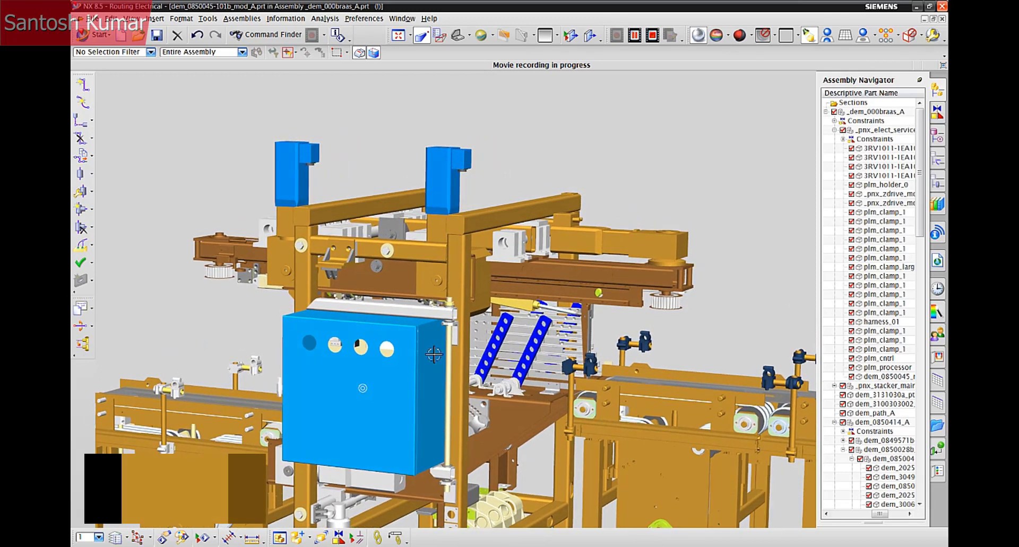
- Rotate the cabinet door open by 120 degrees about the ZC axis as a dynamic component move with 20 animation steps
{"action": "right_click", "coordinate": [344, 375]}
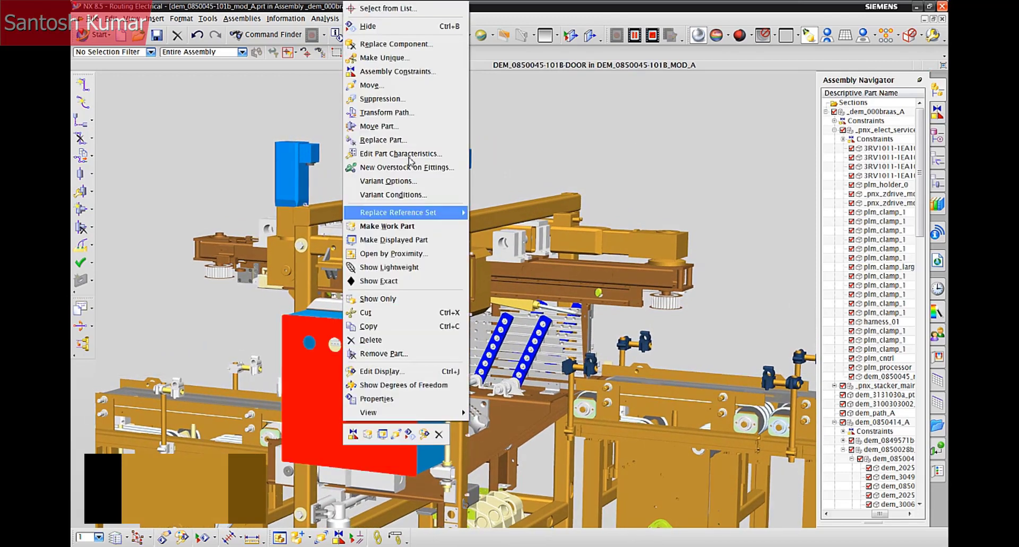
{"action": "left_click", "coordinate": [369, 85]}
{"action": "left_click", "coordinate": [363, 402]}
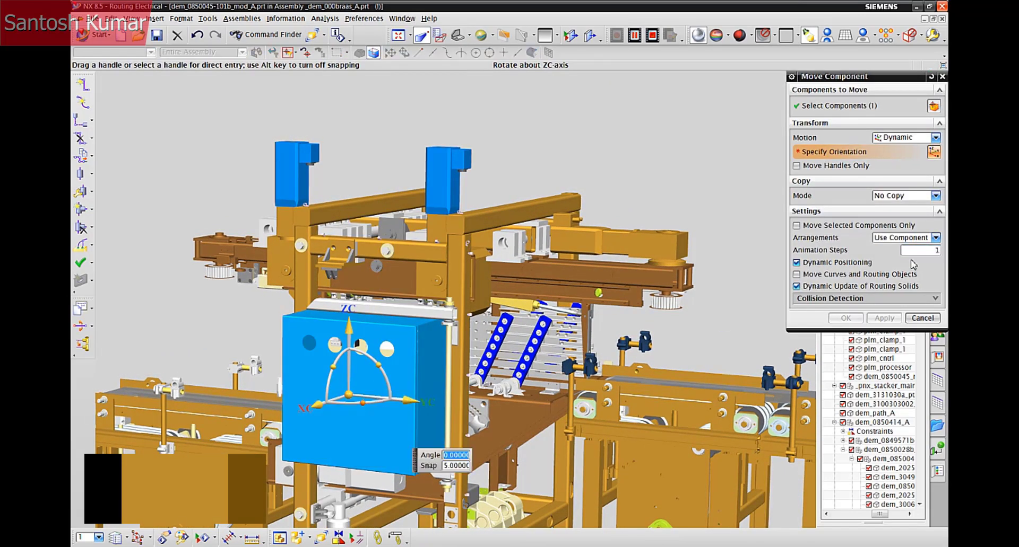
{"action": "double_click", "coordinate": [919, 253]}
{"action": "type", "text": "20"}
{"action": "key", "text": "Return"}
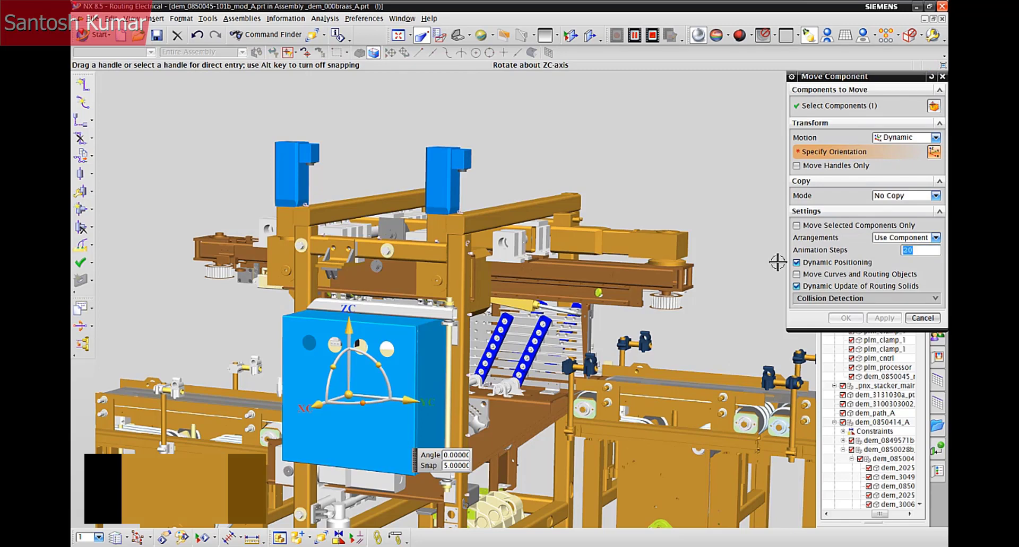
{"action": "left_click", "coordinate": [466, 455]}
{"action": "type", "text": "120"}
{"action": "key", "text": "Return"}
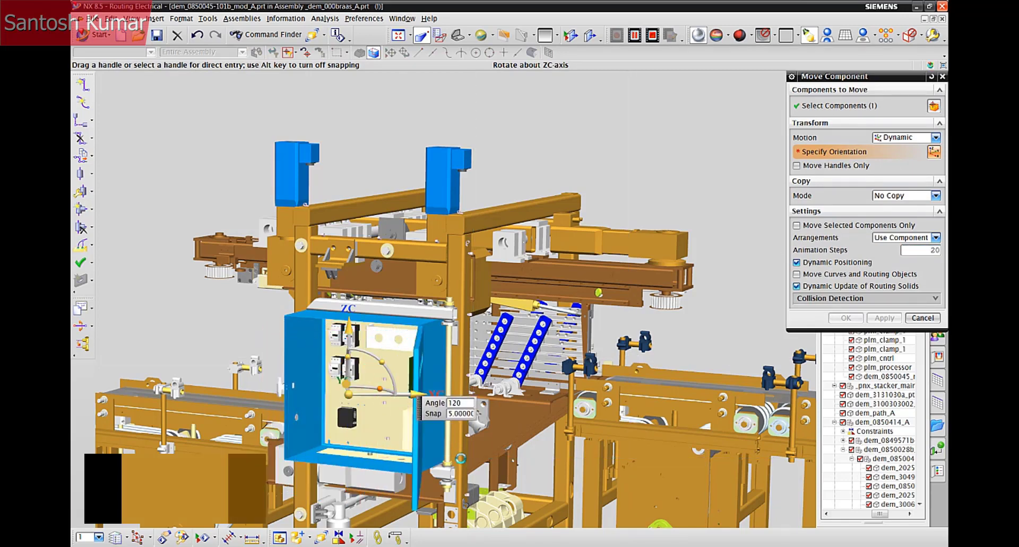
{"action": "scroll", "coordinate": [460, 459], "scroll_direction": "up", "scroll_amount": 3}
{"action": "scroll", "coordinate": [461, 459], "scroll_direction": "up", "scroll_amount": 2}
{"action": "left_click", "coordinate": [840, 319]}
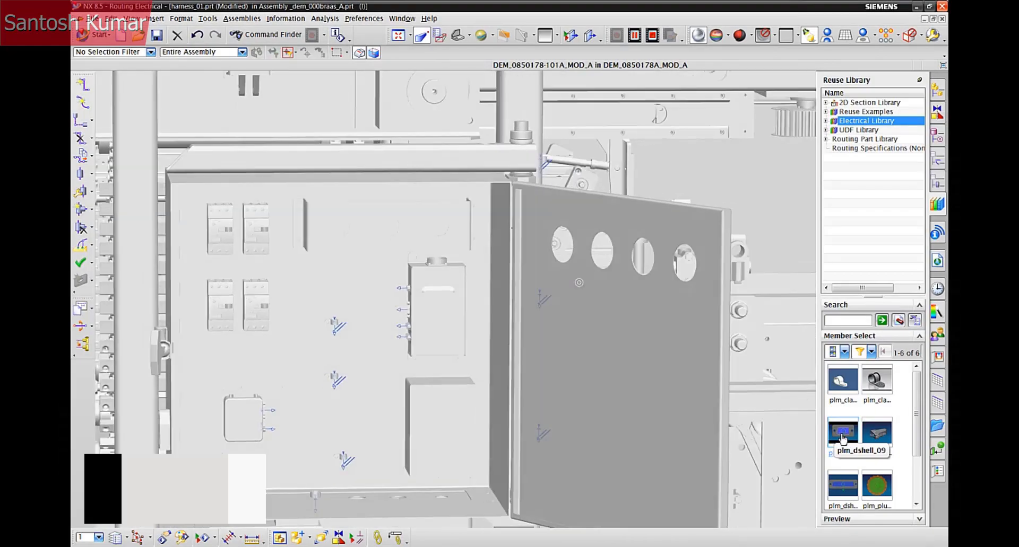
- Place plm_dshell_09 from the Electrical Library on the upper port of the small junction box, using the PORT reference set
{"action": "left_click_drag", "start_coordinate": [842, 439], "coordinate": [256, 379]}
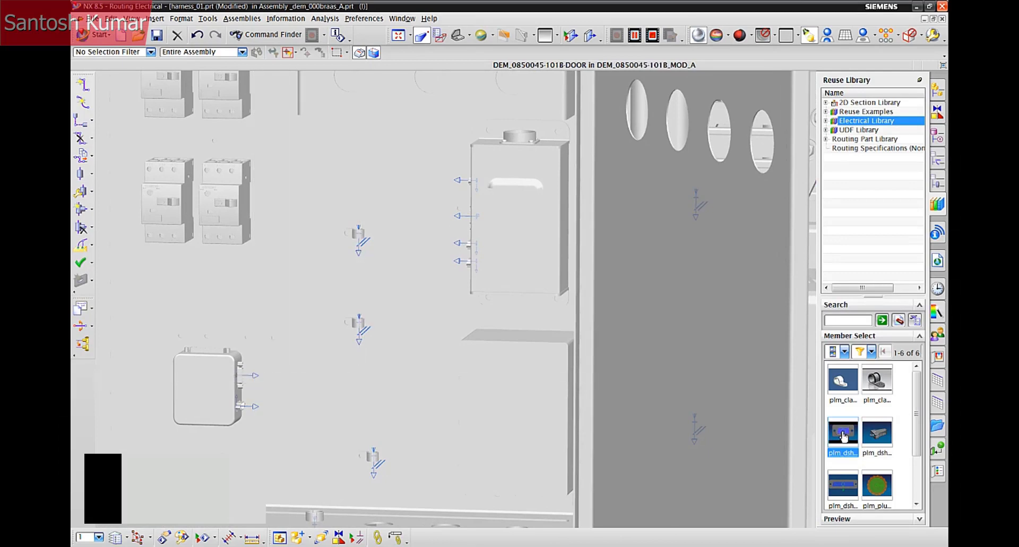
{"action": "left_click_drag", "start_coordinate": [842, 439], "coordinate": [254, 378]}
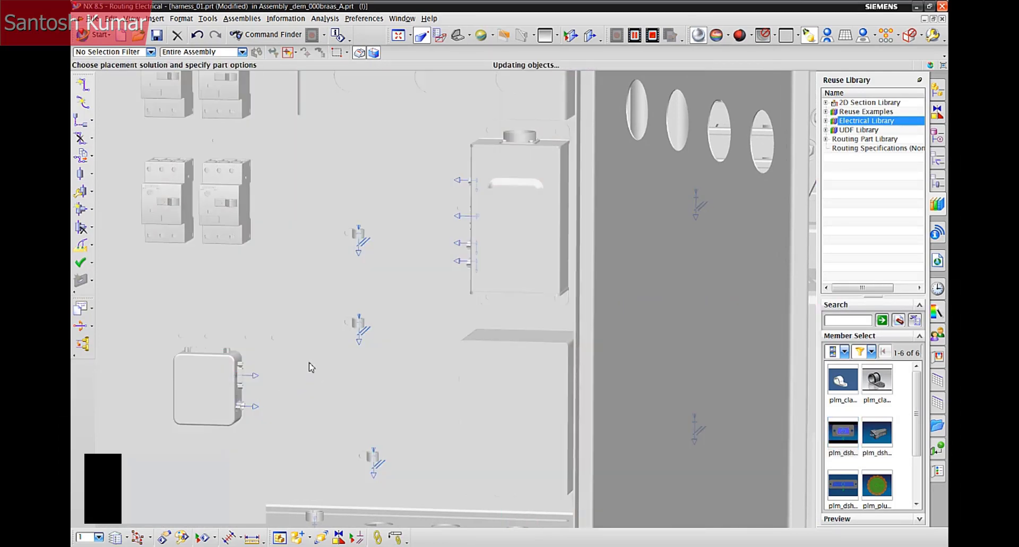
{"action": "left_click", "coordinate": [890, 244]}
{"action": "left_click", "coordinate": [891, 206]}
{"action": "left_click", "coordinate": [935, 234]}
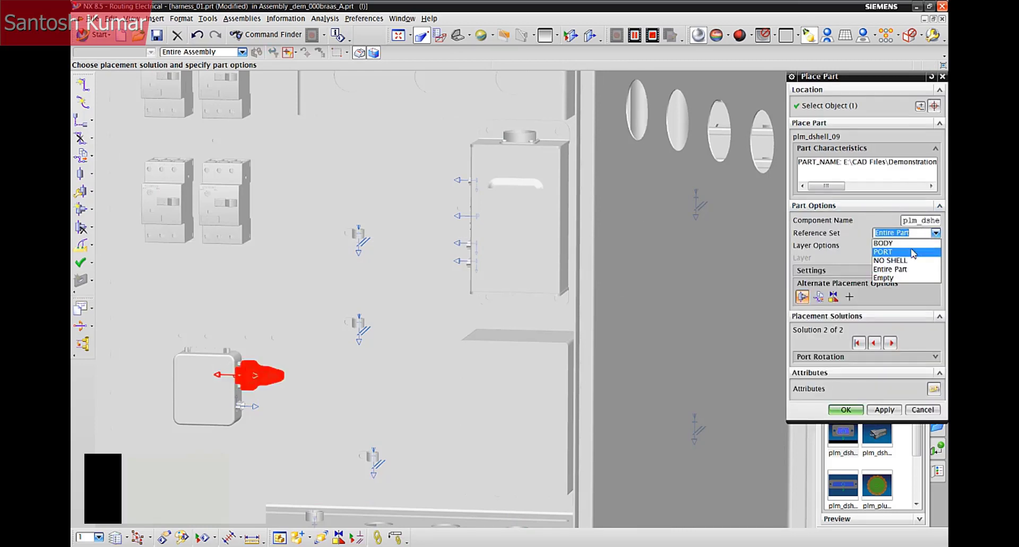
{"action": "left_click", "coordinate": [883, 252]}
{"action": "left_click", "coordinate": [884, 410]}
- Place another D-shell connector on the top side port of the controller box and one more on a lower port
{"action": "middle_click_drag", "start_coordinate": [754, 284], "coordinate": [460, 210]}
{"action": "scroll", "coordinate": [436, 160], "scroll_direction": "up", "scroll_amount": 2}
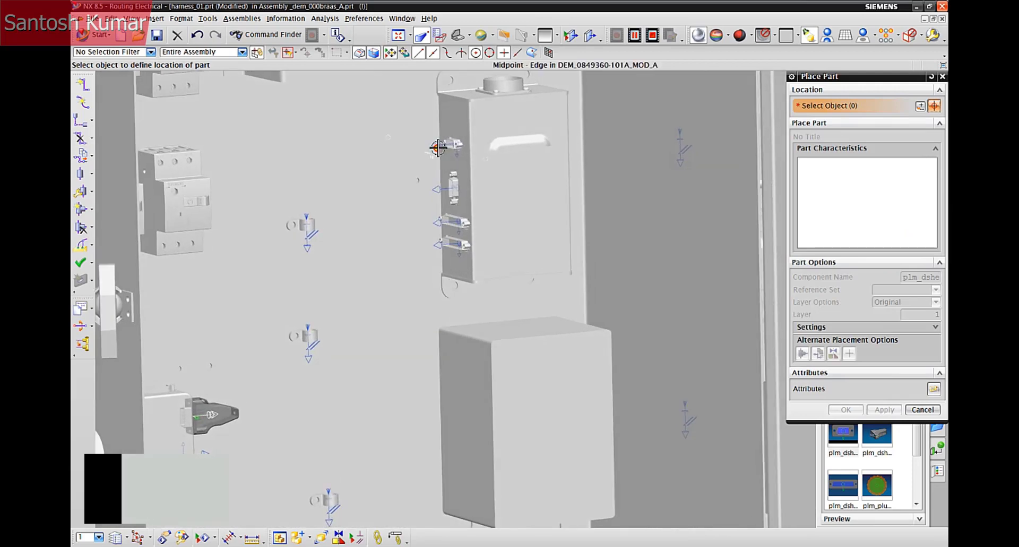
{"action": "left_click", "coordinate": [446, 147]}
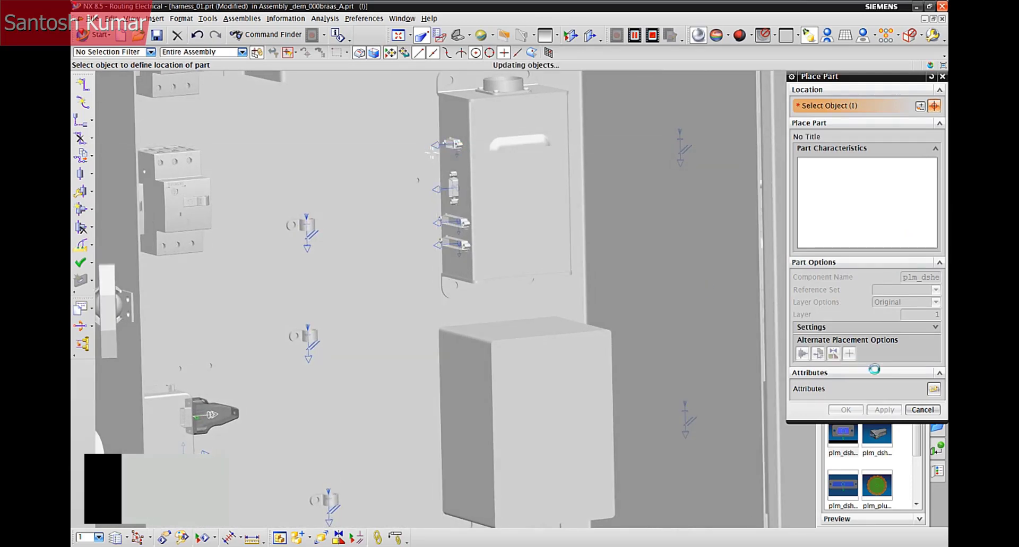
{"action": "left_click", "coordinate": [845, 467]}
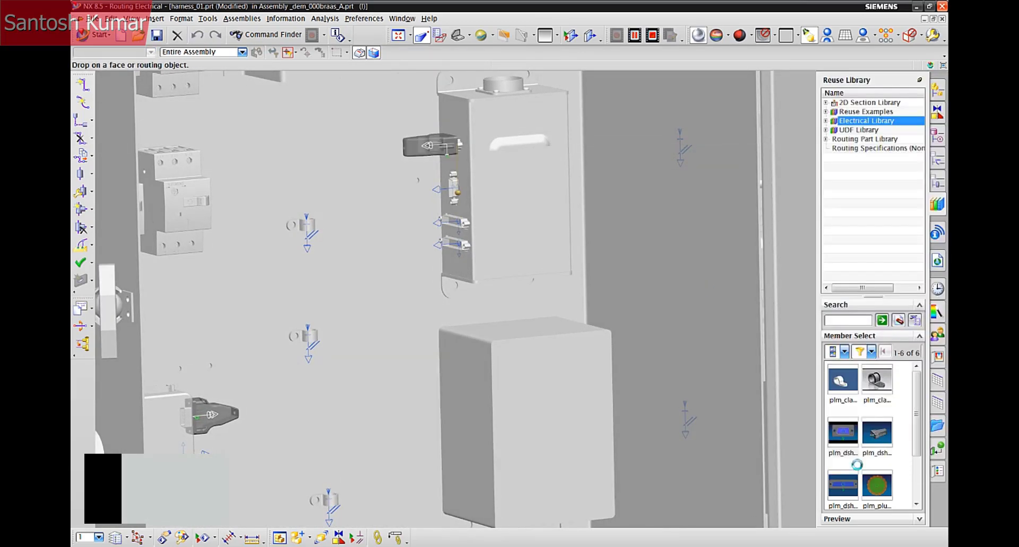
{"action": "left_click_drag", "start_coordinate": [843, 433], "coordinate": [455, 251]}
{"action": "left_click", "coordinate": [851, 410]}
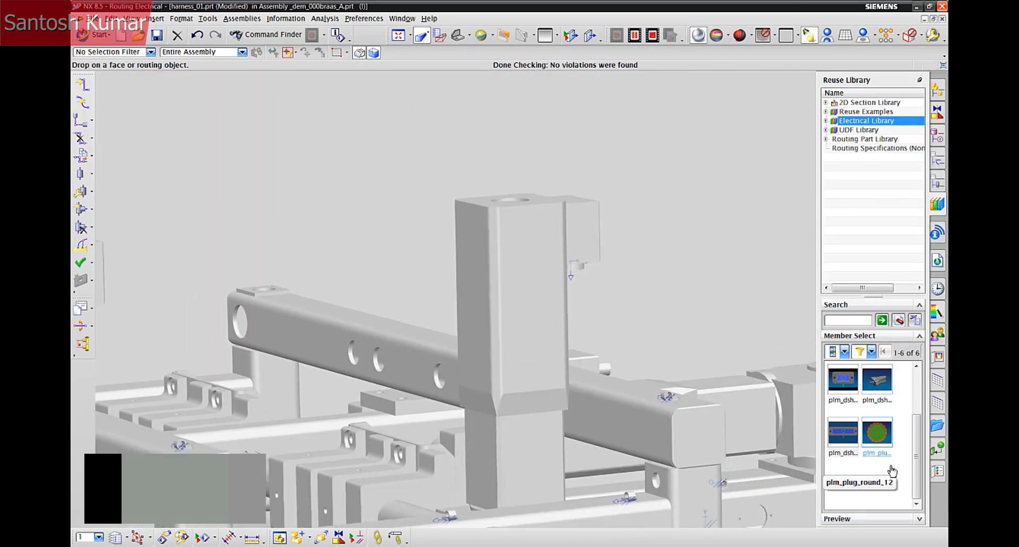
- Place plm_plug_round_12 on the connector ports of both upright drive motors
{"action": "left_click_drag", "start_coordinate": [890, 471], "coordinate": [701, 262]}
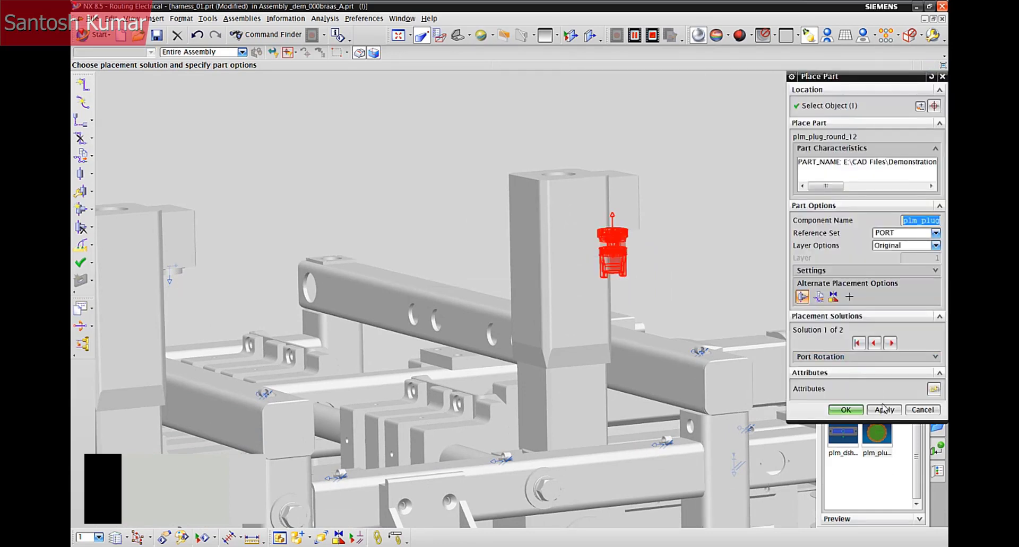
{"action": "left_click", "coordinate": [885, 411]}
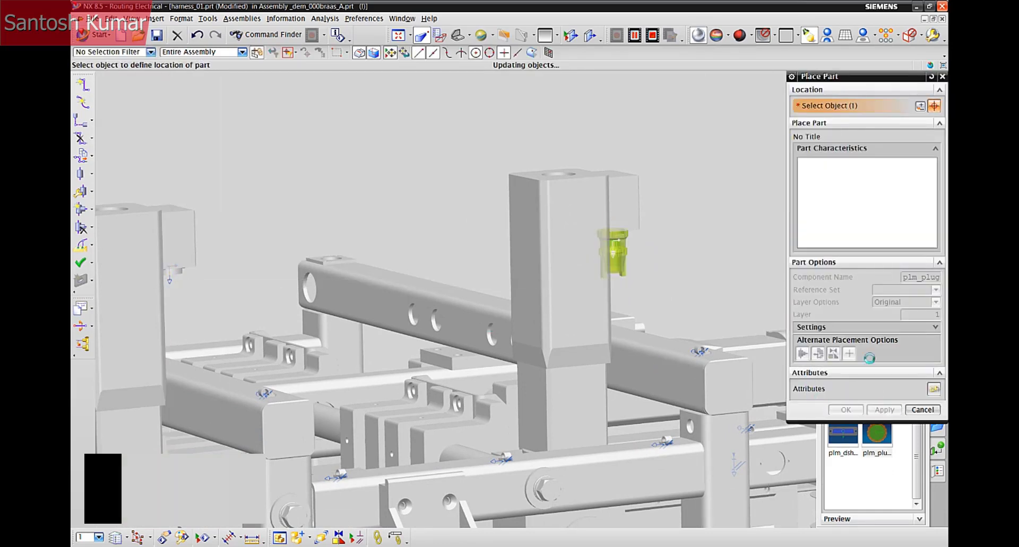
{"action": "left_click", "coordinate": [169, 272]}
{"action": "left_click", "coordinate": [854, 466]}
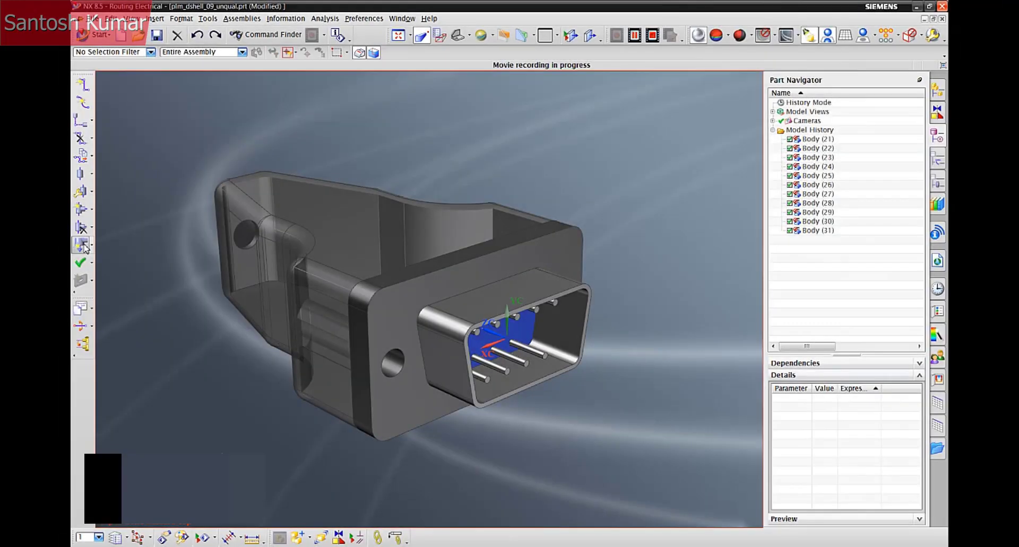
- Qualify the D-shell part with a fitting port originating on its blue inner face, with the rotation vector at the shell's upper edge
{"action": "left_click", "coordinate": [85, 248]}
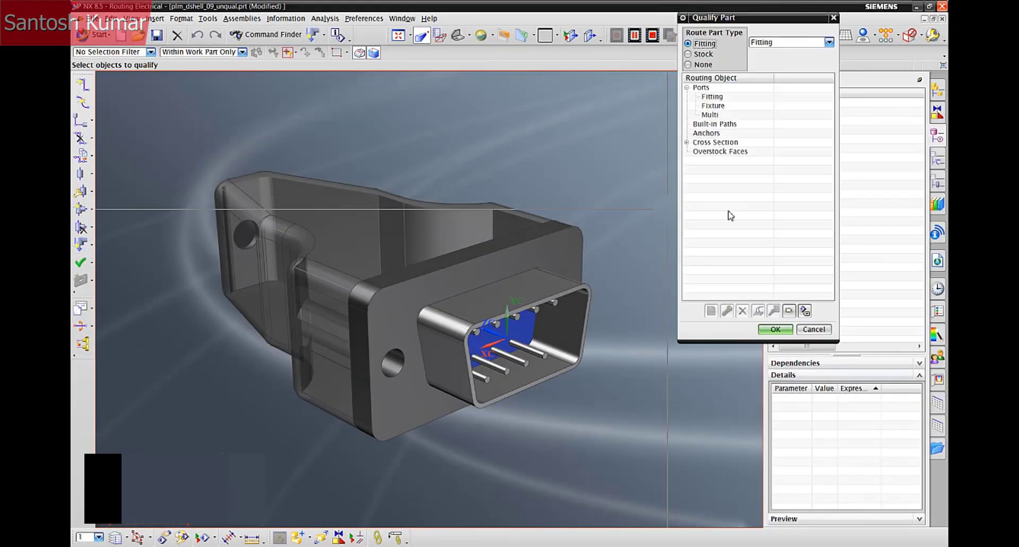
{"action": "left_click", "coordinate": [716, 98]}
{"action": "right_click", "coordinate": [716, 98]}
{"action": "left_click", "coordinate": [721, 105]}
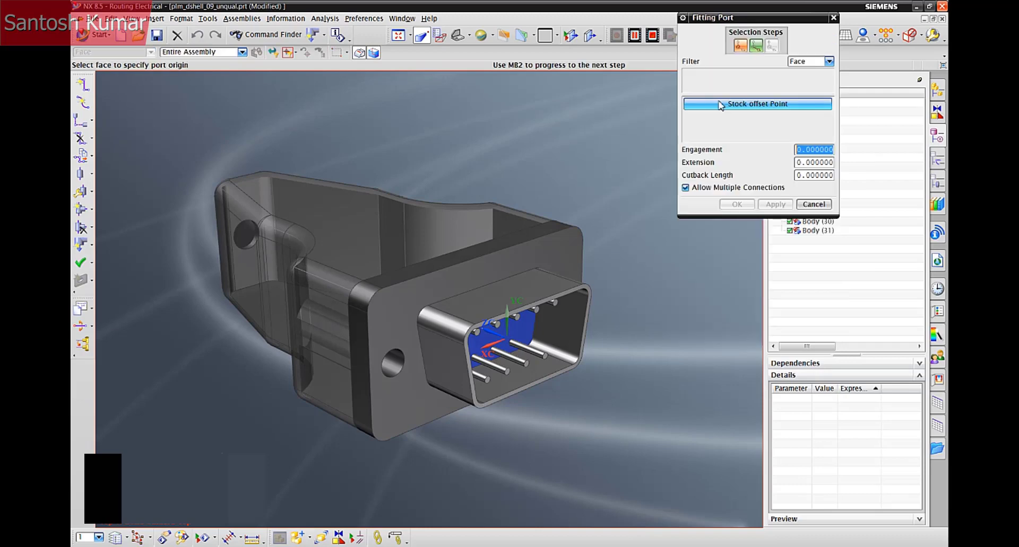
{"action": "left_click", "coordinate": [516, 323]}
{"action": "left_click", "coordinate": [757, 50]}
{"action": "left_click", "coordinate": [756, 47]}
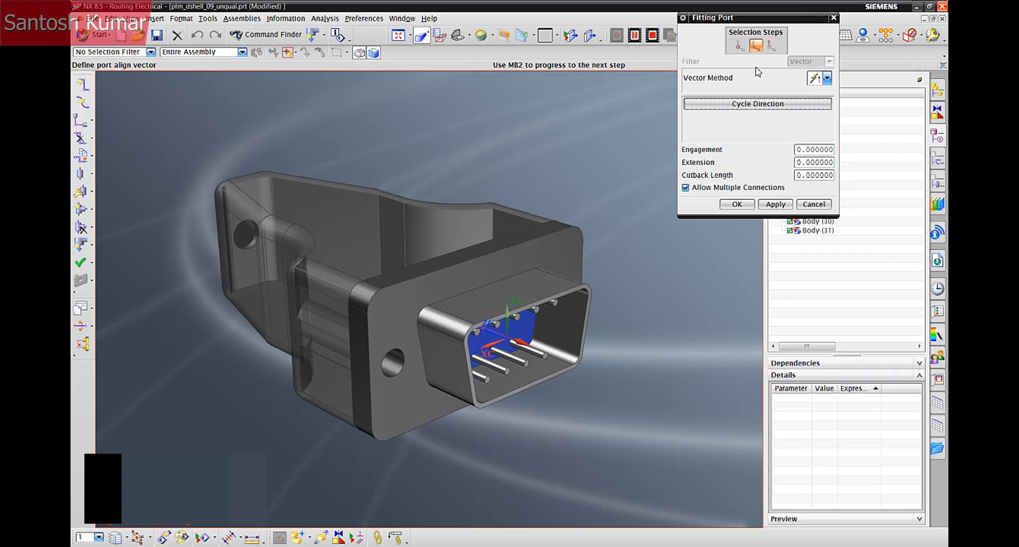
{"action": "left_click", "coordinate": [771, 47]}
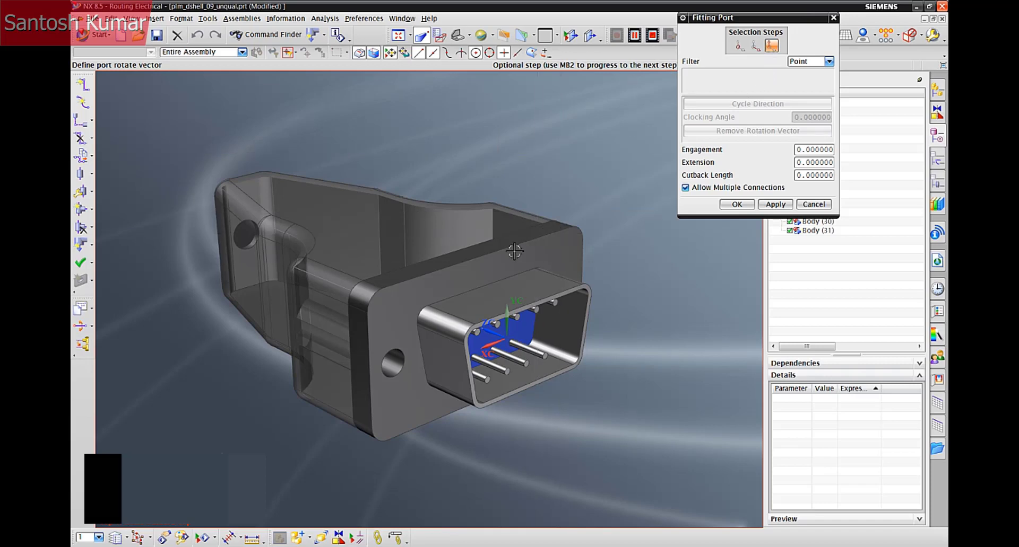
{"action": "left_click", "coordinate": [483, 286]}
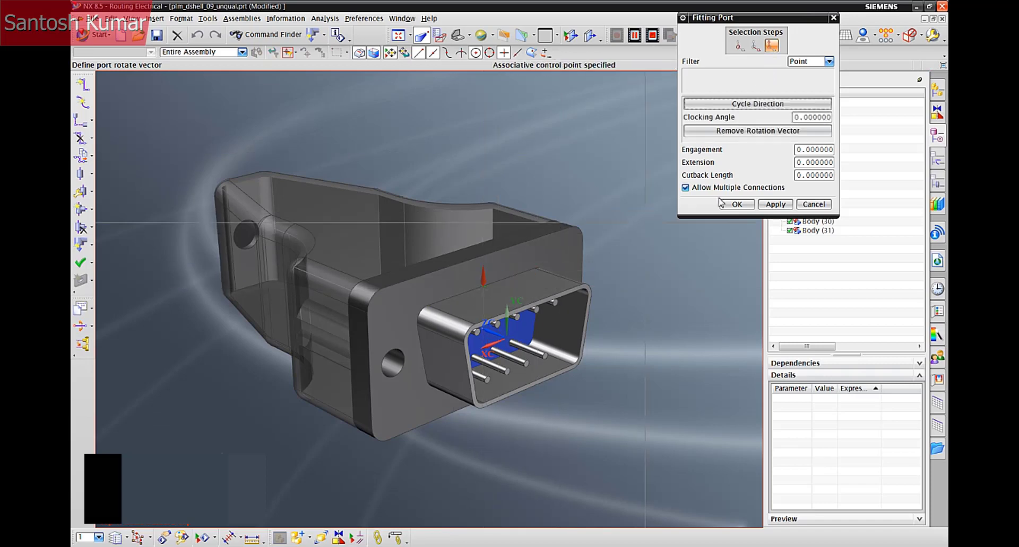
{"action": "left_click", "coordinate": [740, 205]}
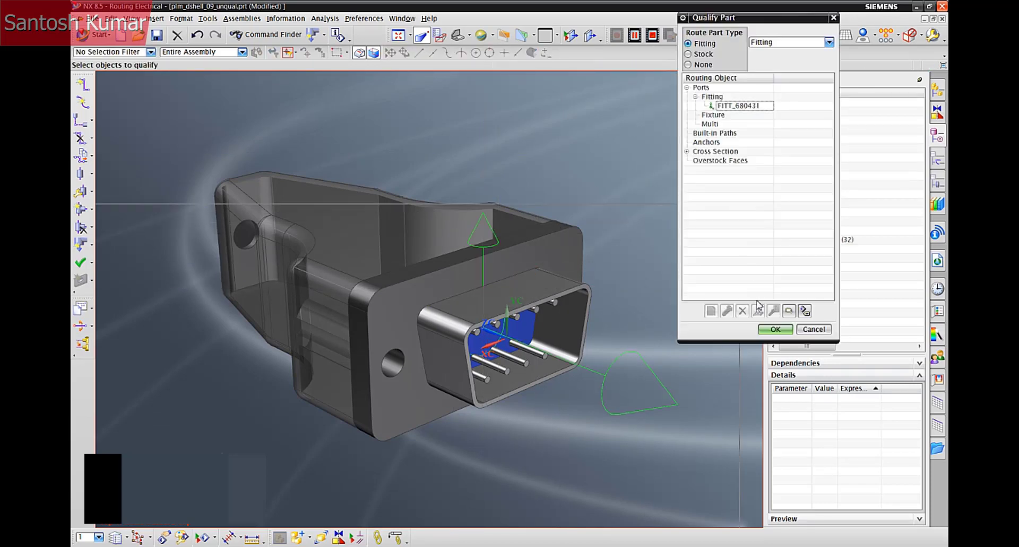
{"action": "left_click", "coordinate": [767, 334]}
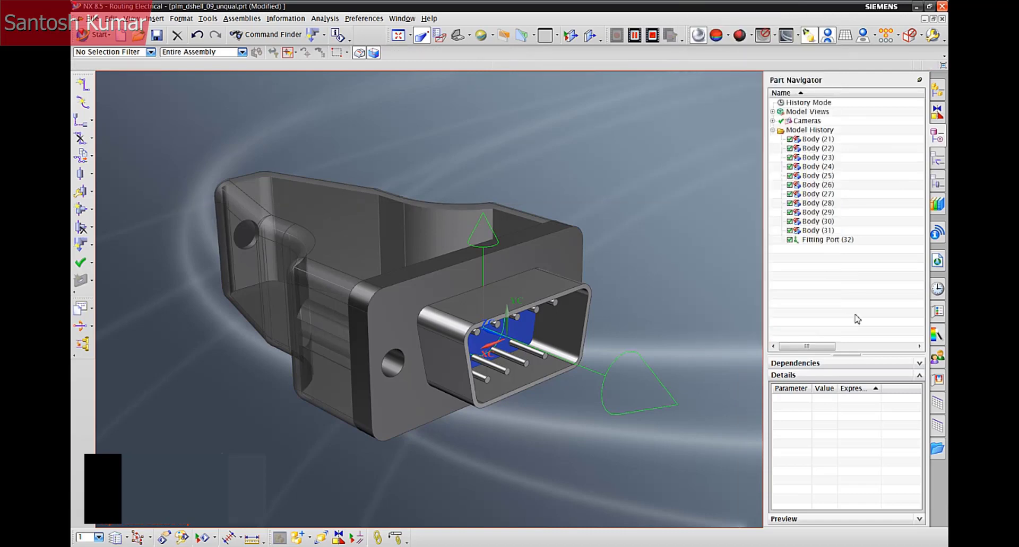
- Add a fixture port at the centre of the backshell's cable exit hole with extension 20 and back extension 3
{"action": "left_click", "coordinate": [652, 36]}
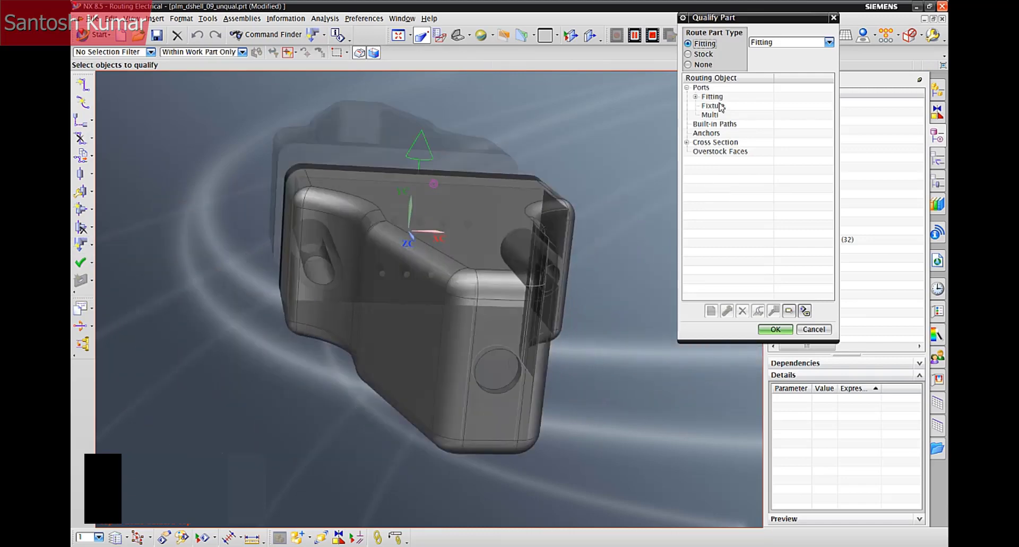
{"action": "left_click", "coordinate": [720, 108]}
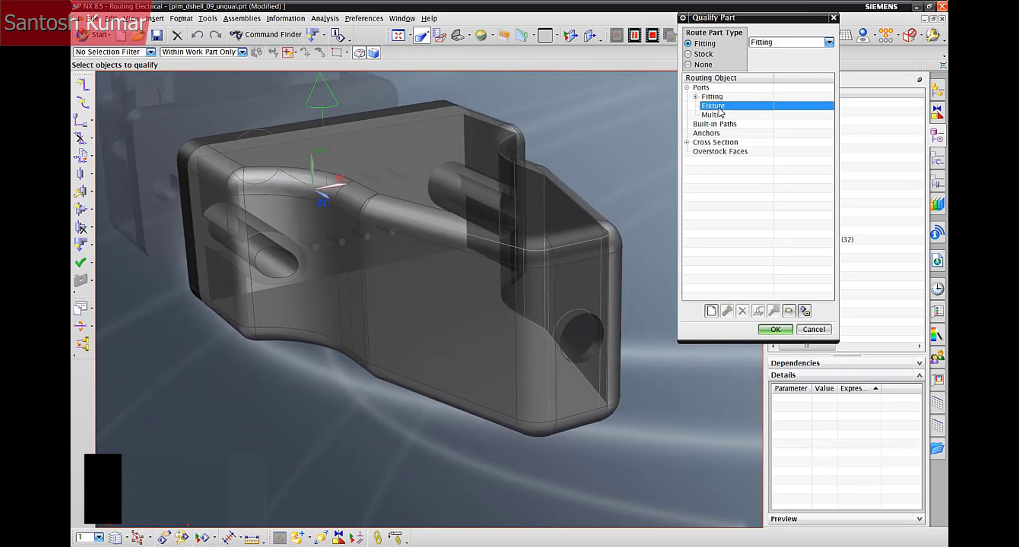
{"action": "right_click", "coordinate": [721, 109]}
{"action": "left_click", "coordinate": [742, 115]}
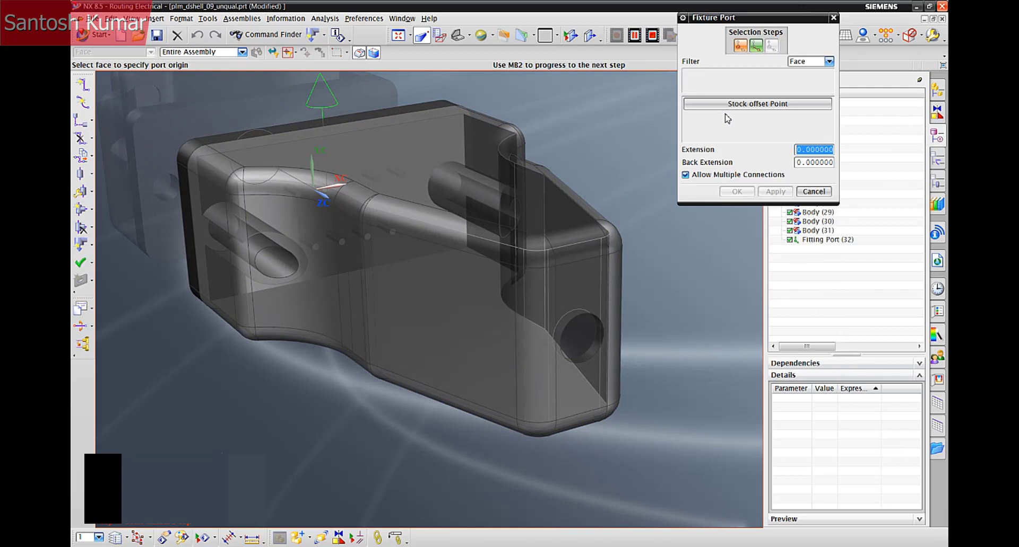
{"action": "left_click", "coordinate": [801, 62]}
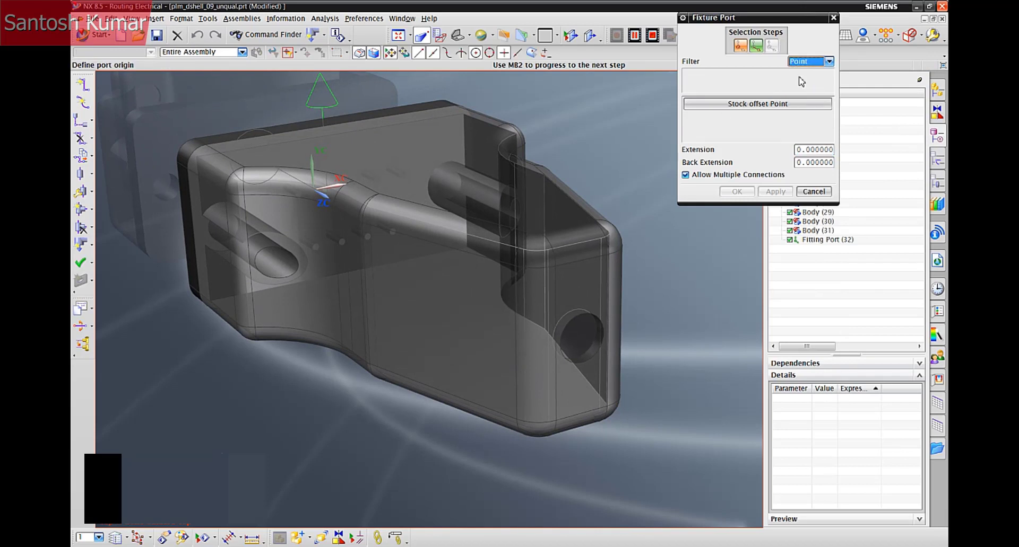
{"action": "left_click", "coordinate": [566, 363]}
{"action": "left_click", "coordinate": [755, 49]}
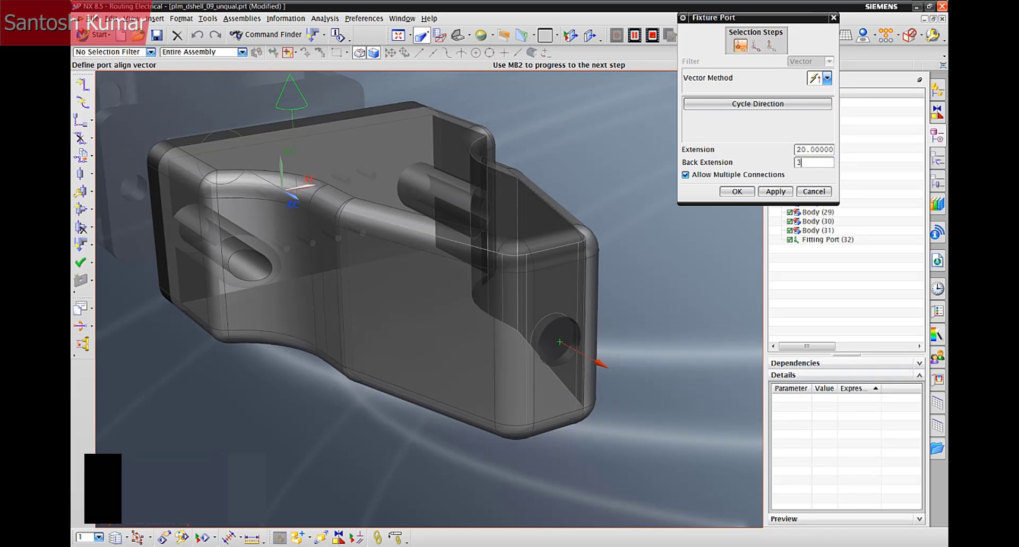
{"action": "middle_click", "coordinate": [753, 202]}
{"action": "left_click", "coordinate": [736, 192]}
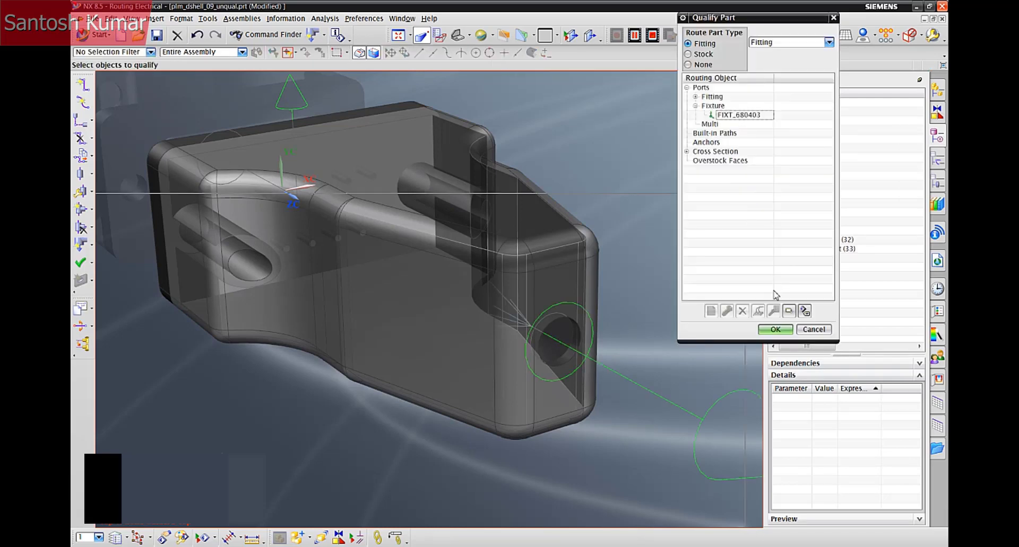
{"action": "left_click", "coordinate": [775, 329]}
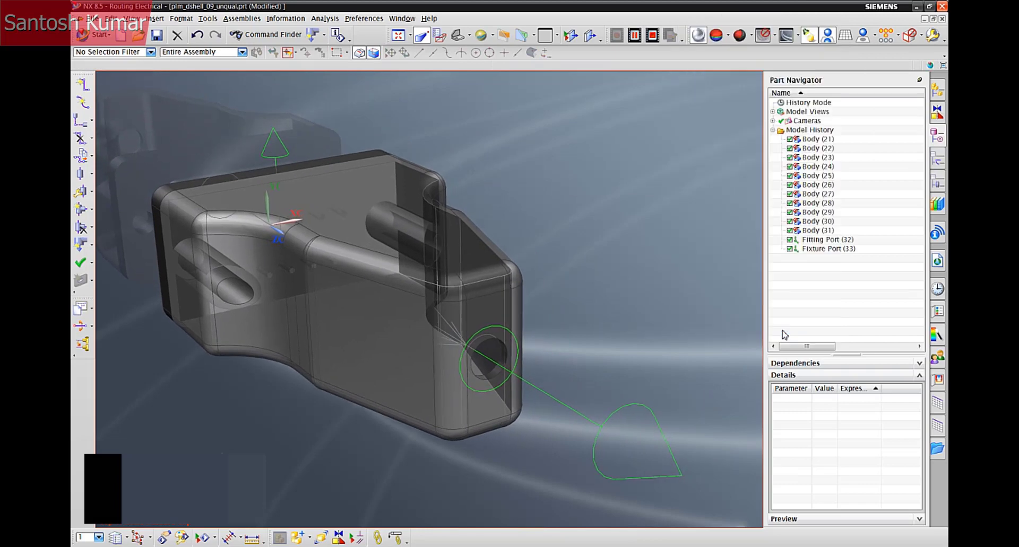
- Start a multi port in the part qualification, with its origin on the flat face of the D-shell plate that carries the pins
{"action": "left_click", "coordinate": [652, 36]}
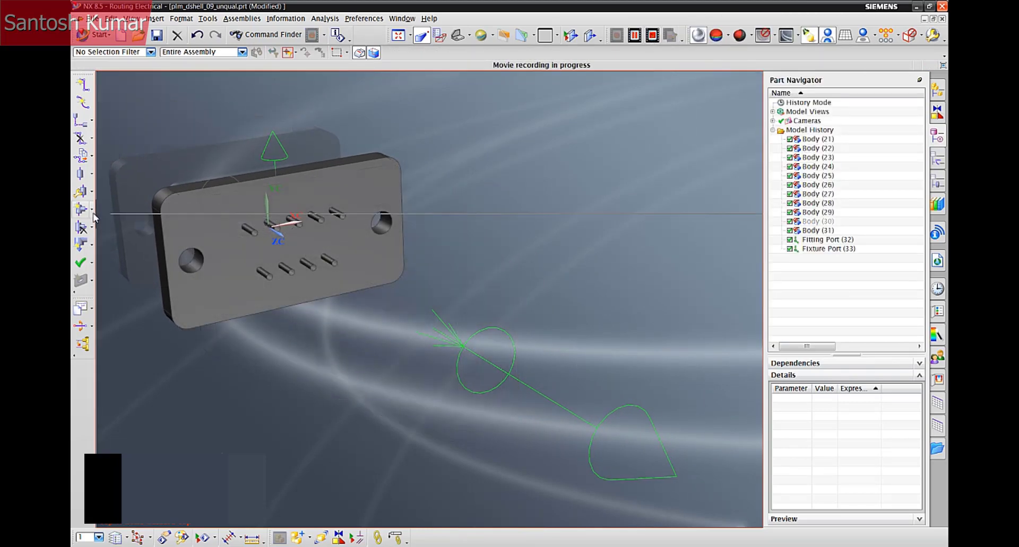
{"action": "left_click", "coordinate": [81, 244]}
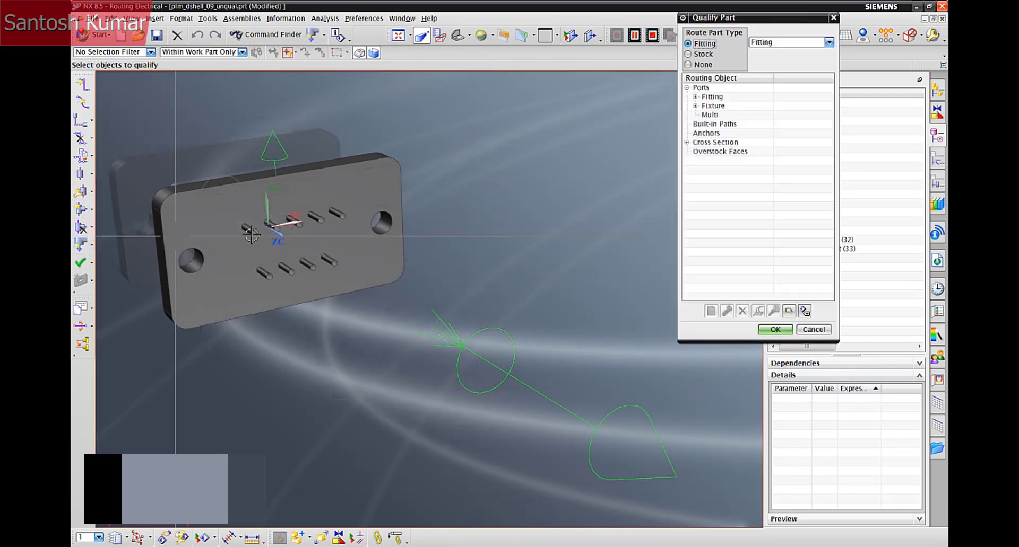
{"action": "left_click", "coordinate": [724, 115]}
{"action": "right_click", "coordinate": [723, 115]}
{"action": "left_click", "coordinate": [740, 123]}
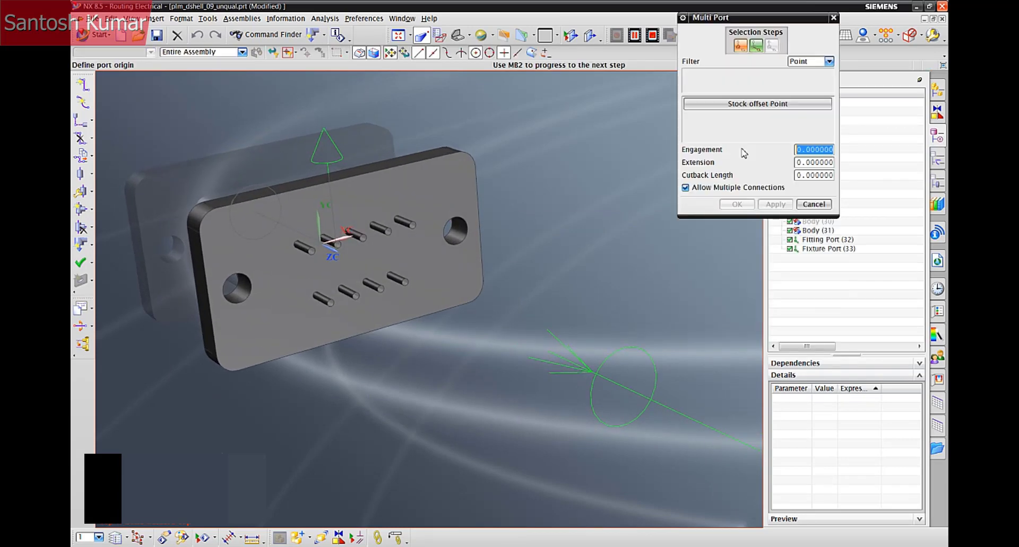
{"action": "left_click", "coordinate": [801, 62]}
{"action": "left_click", "coordinate": [801, 80]}
{"action": "left_click", "coordinate": [401, 214]}
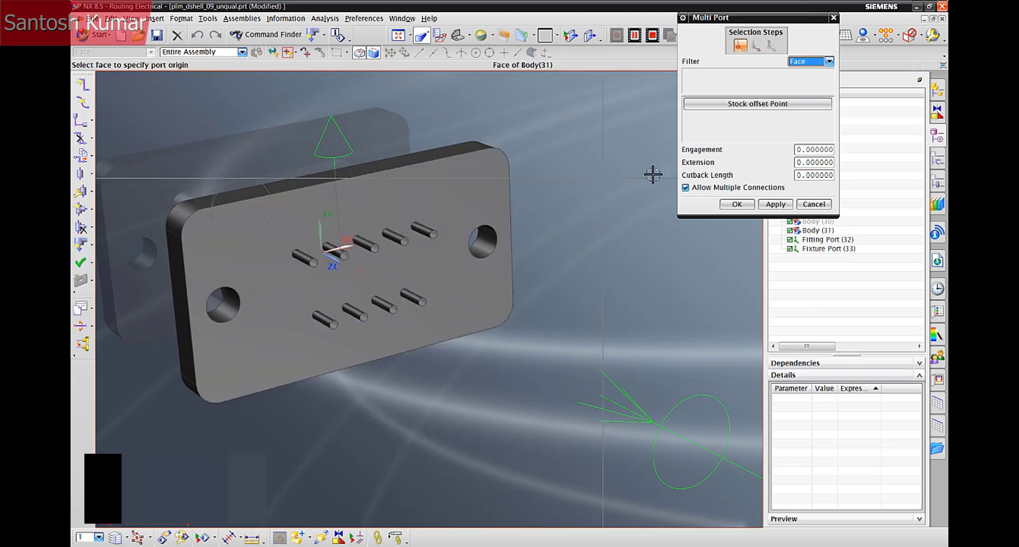
- Define the multi port's rotation vector at the midpoint of the plate's upper edge, with extension 15 and cutback length 40
{"action": "left_click", "coordinate": [770, 47]}
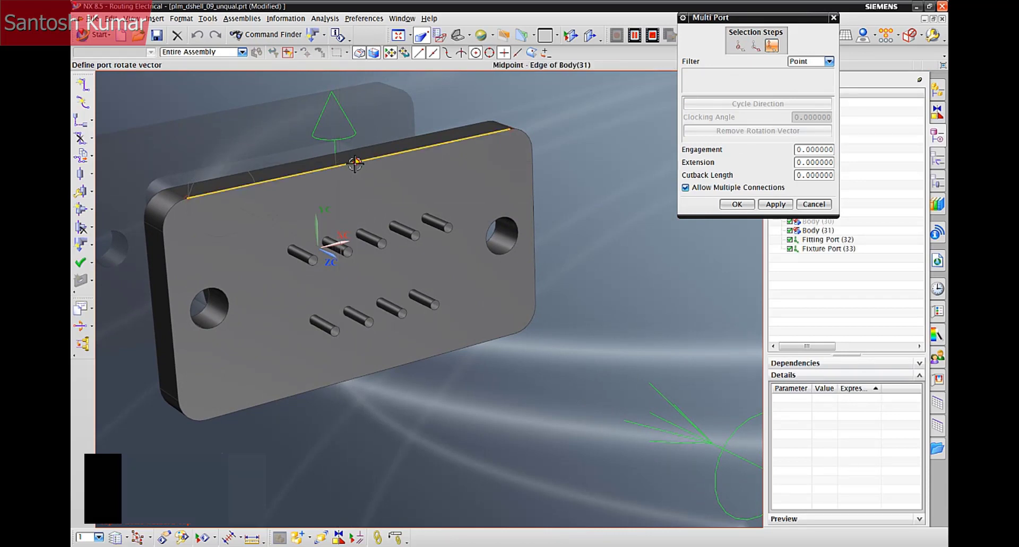
{"action": "left_click", "coordinate": [353, 165]}
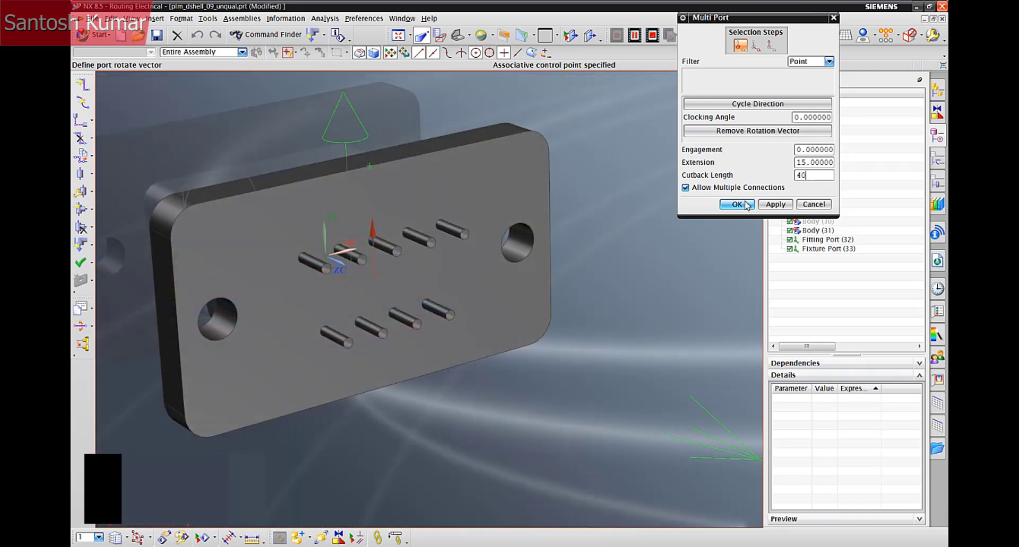
{"action": "left_click", "coordinate": [737, 205]}
- Generate sequential terminal names 1 to 9 for the multi port and start placing all nine terminals
{"action": "left_click", "coordinate": [757, 148]}
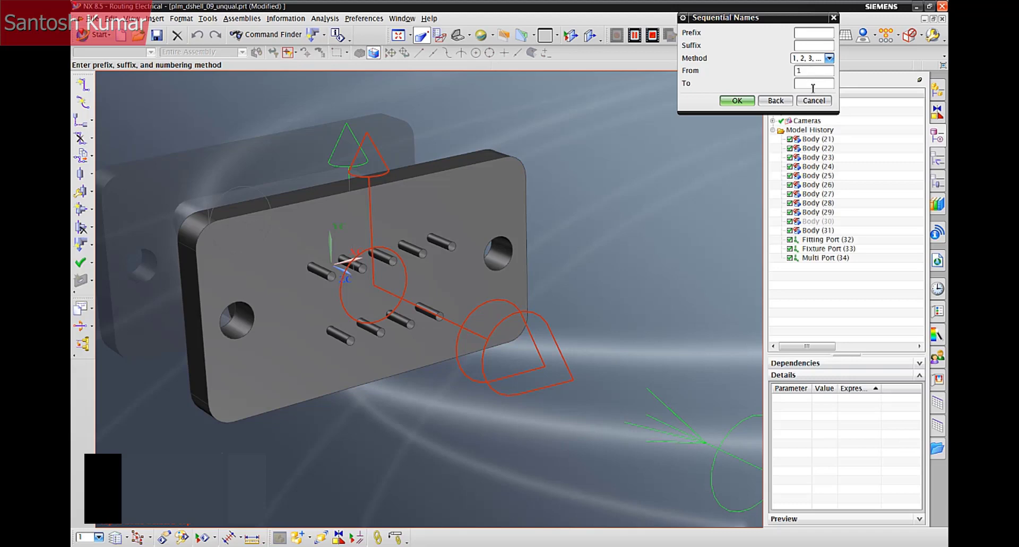
{"action": "left_click", "coordinate": [752, 102]}
{"action": "left_click_drag", "start_coordinate": [689, 32], "coordinate": [688, 106]}
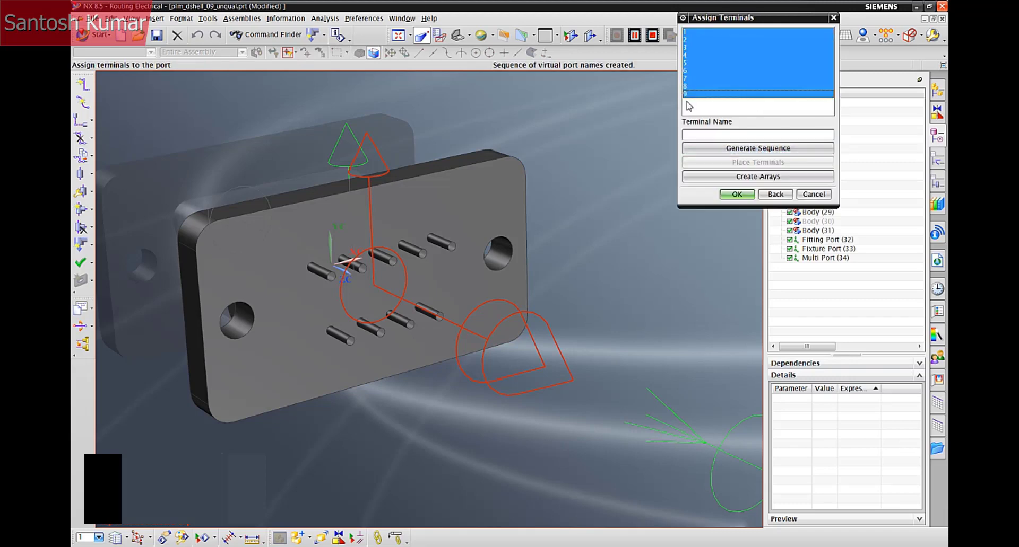
{"action": "left_click", "coordinate": [722, 167]}
- Place terminals 1 to 4 at the end centres of the four lower-row pins, going from left to right
{"action": "scroll", "coordinate": [199, 313], "scroll_direction": "up", "scroll_amount": 3}
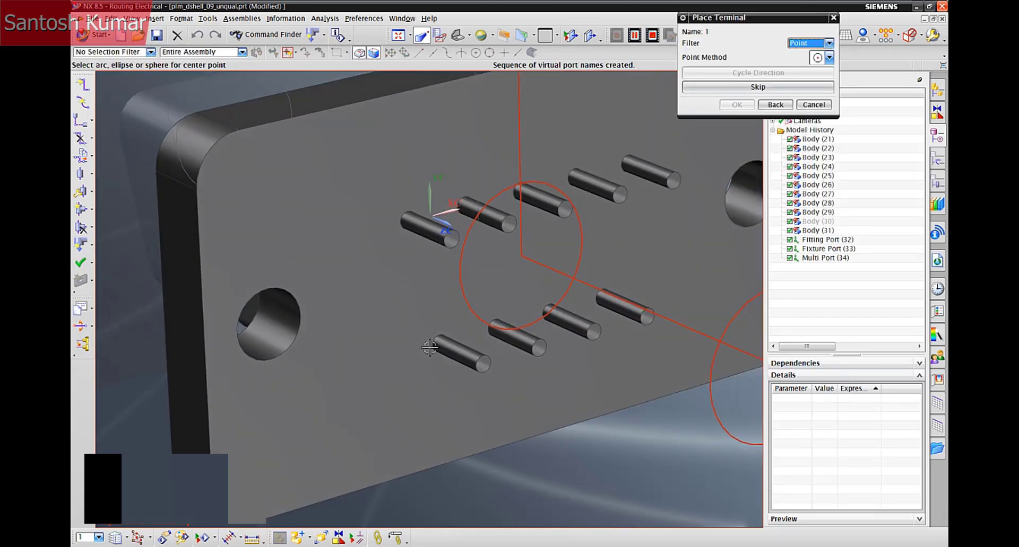
{"action": "left_click", "coordinate": [739, 104]}
{"action": "left_click", "coordinate": [473, 332]}
{"action": "left_click", "coordinate": [739, 105]}
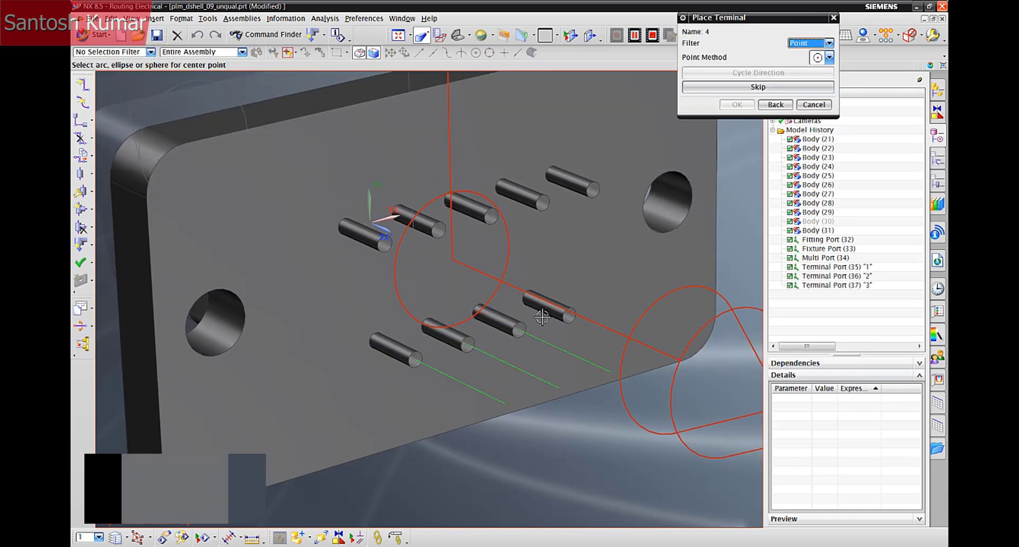
{"action": "left_click", "coordinate": [529, 300]}
- Place terminals 5 to 9 at the ends of the upper-row pins from right to left and complete the part qualification
{"action": "left_click", "coordinate": [550, 175]}
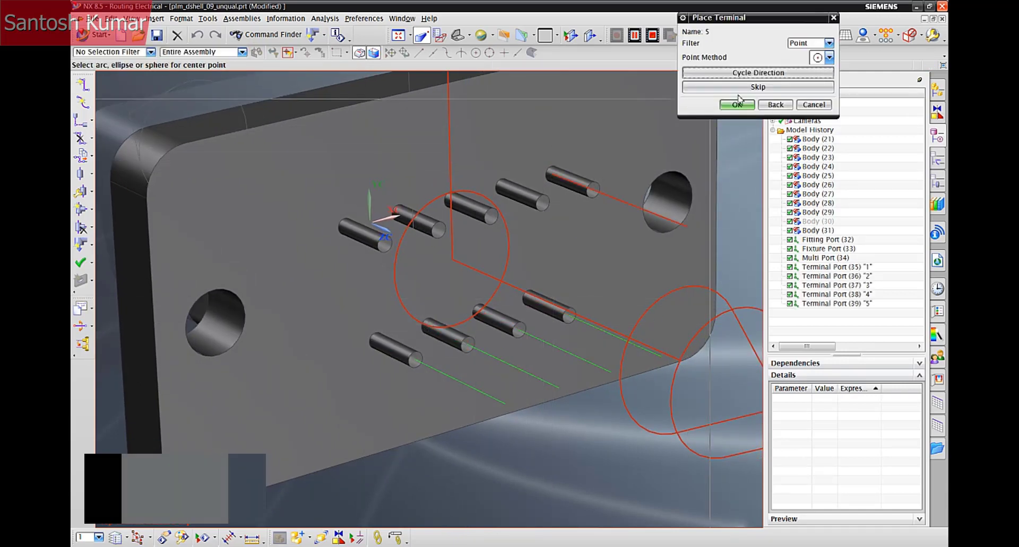
{"action": "left_click", "coordinate": [500, 182]}
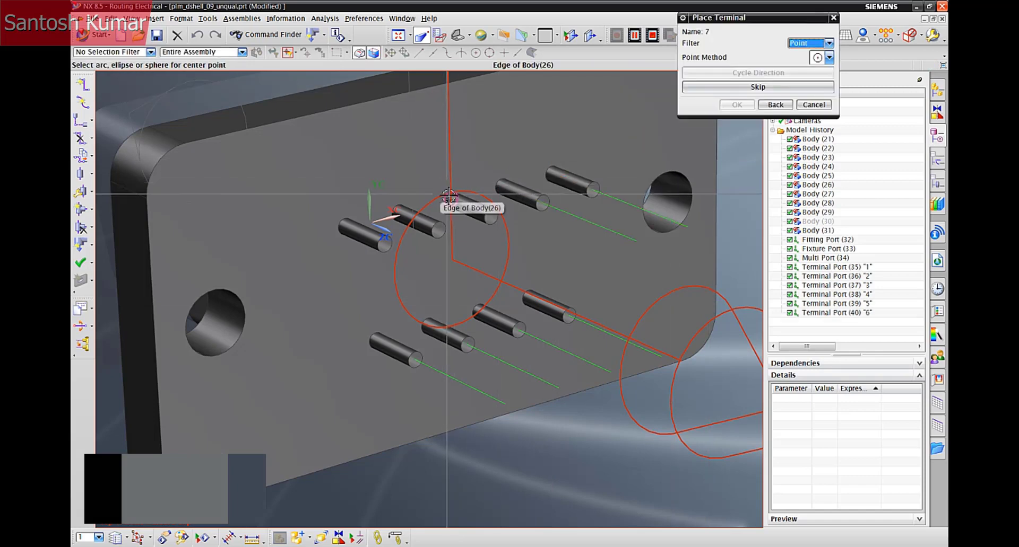
{"action": "left_click", "coordinate": [465, 206]}
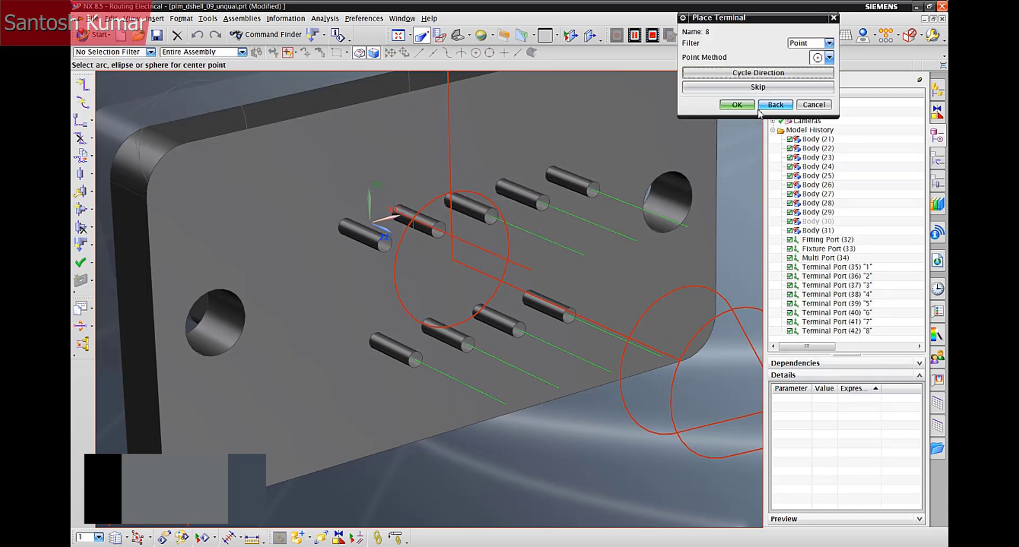
{"action": "left_click", "coordinate": [401, 220]}
{"action": "left_click", "coordinate": [347, 227]}
{"action": "left_click", "coordinate": [743, 104]}
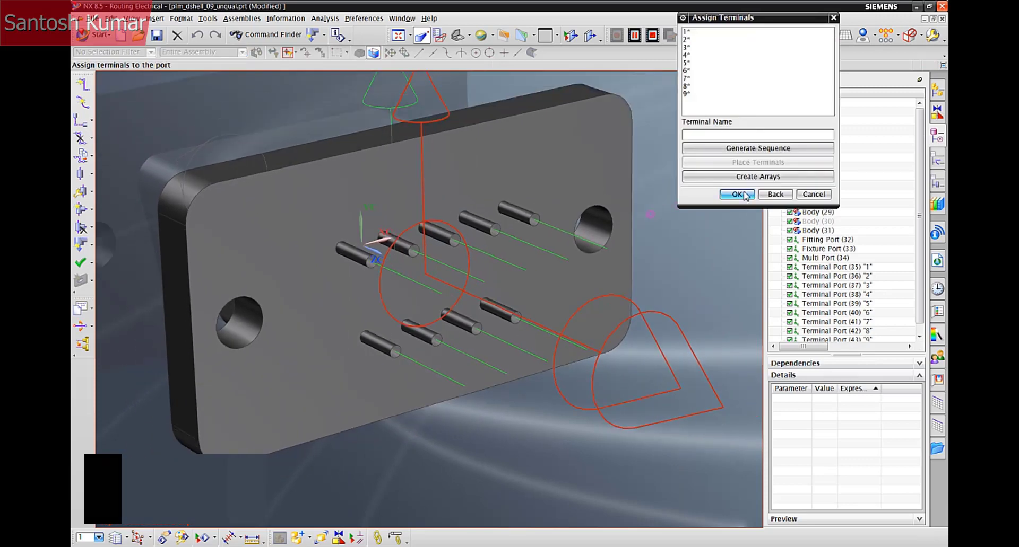
{"action": "left_click", "coordinate": [743, 195]}
{"action": "left_click", "coordinate": [773, 330]}
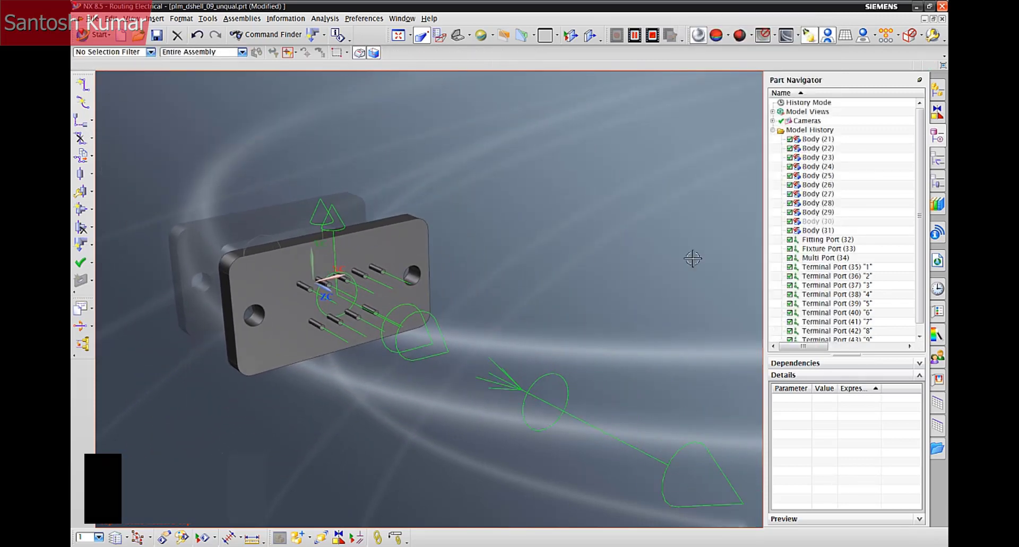
{"action": "left_click", "coordinate": [653, 37]}
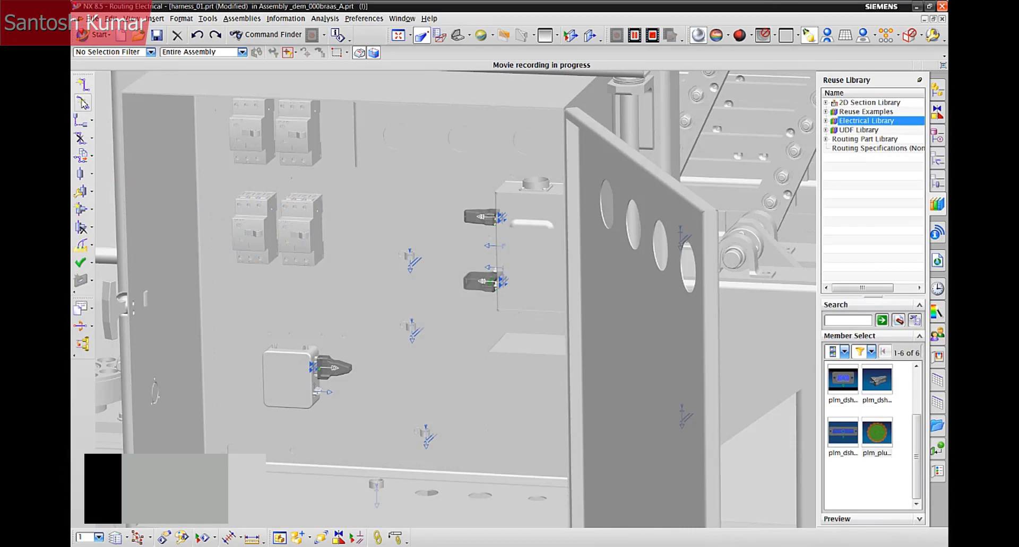
- Create a spline path in the harness from the small box's D-shell connector through the two clips above to the upper connector on the controller box
{"action": "left_click", "coordinate": [83, 103]}
{"action": "left_click", "coordinate": [770, 177]}
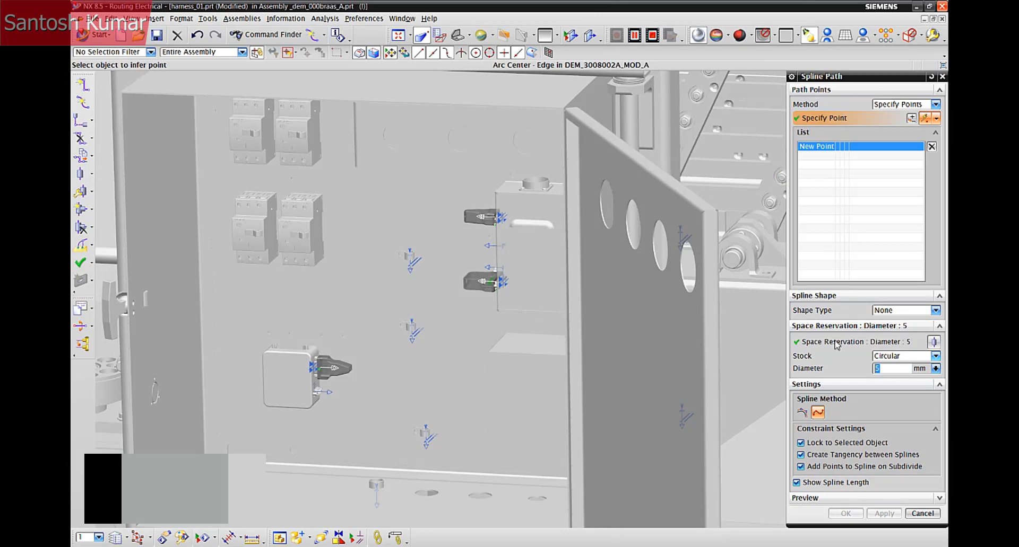
{"action": "scroll", "coordinate": [424, 327], "scroll_direction": "up", "scroll_amount": 5}
{"action": "scroll", "coordinate": [352, 334], "scroll_direction": "up", "scroll_amount": 2}
{"action": "left_click", "coordinate": [267, 360]}
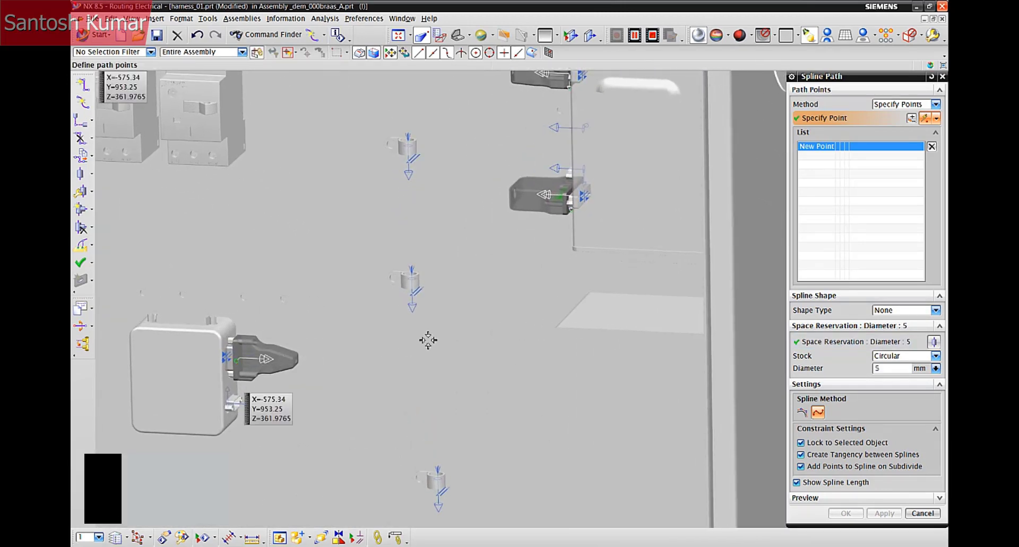
{"action": "left_click", "coordinate": [415, 311]}
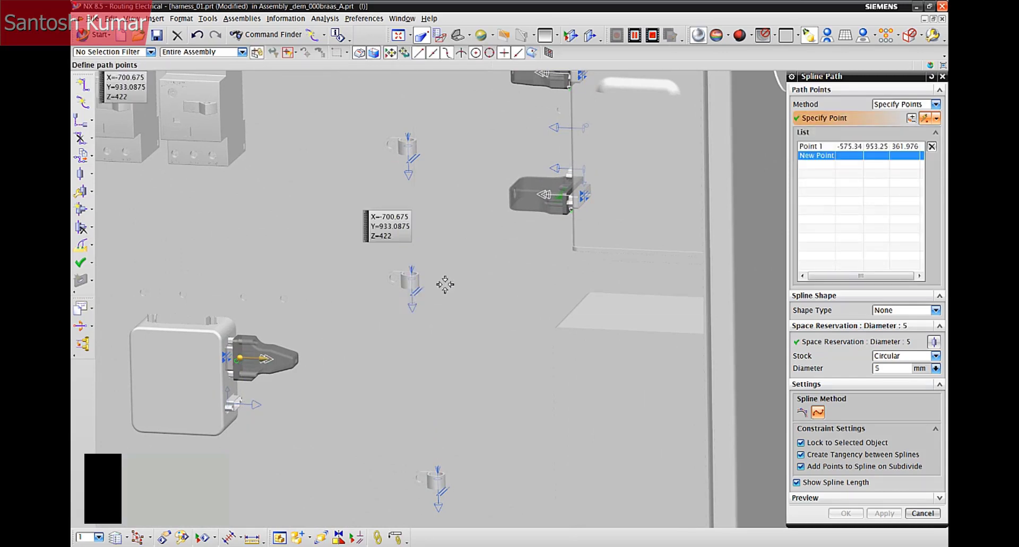
{"action": "left_click", "coordinate": [412, 177]}
{"action": "middle_click", "coordinate": [469, 163]}
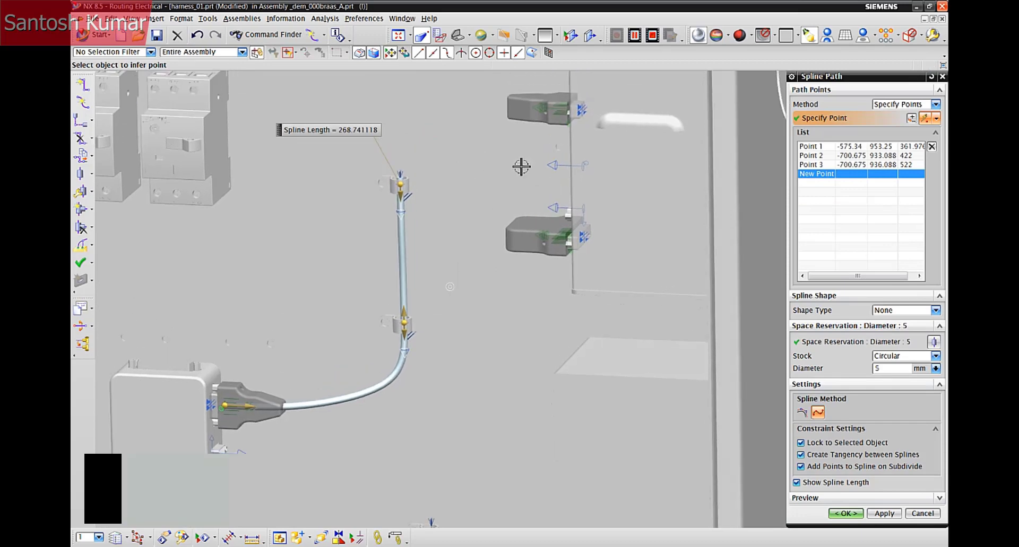
{"action": "left_click", "coordinate": [541, 118]}
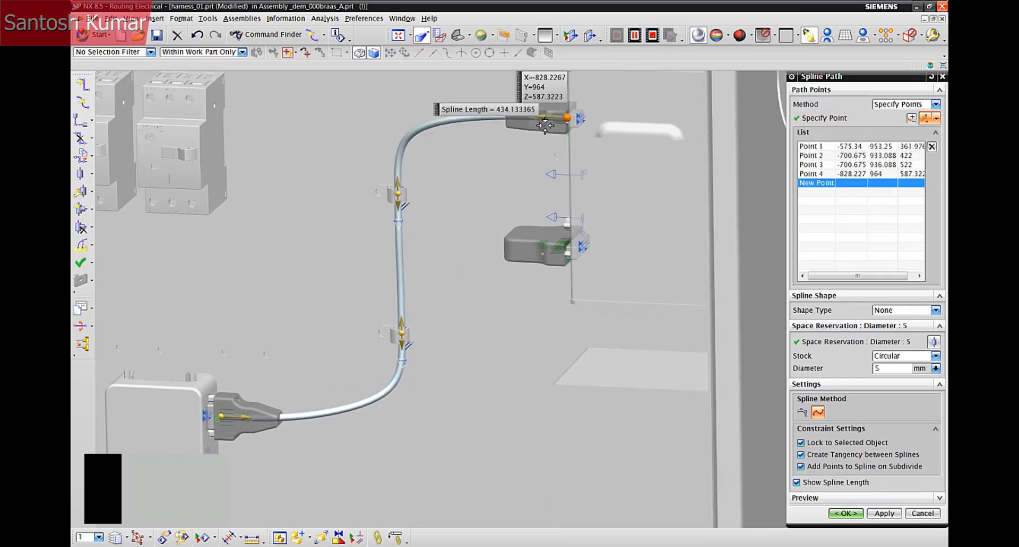
- Lengthen the extensions at both end connectors, set point 3's forward extension to 21 mm and point 2's back extension to 24 mm, and apply the path
{"action": "left_click_drag", "start_coordinate": [546, 118], "coordinate": [469, 113]}
{"action": "left_click_drag", "start_coordinate": [402, 181], "coordinate": [404, 158]}
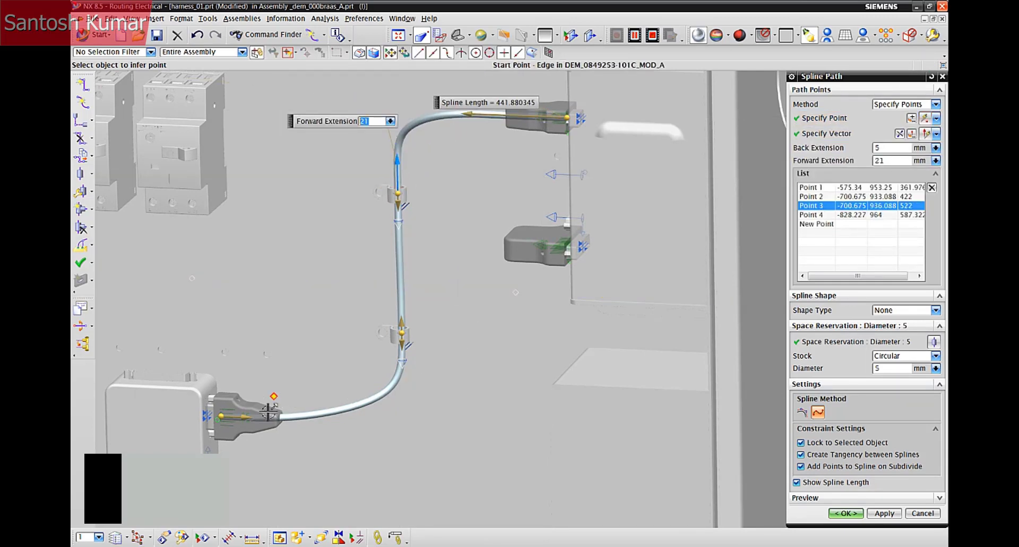
{"action": "left_click_drag", "start_coordinate": [242, 421], "coordinate": [326, 427]}
{"action": "left_click_drag", "start_coordinate": [402, 364], "coordinate": [455, 397]}
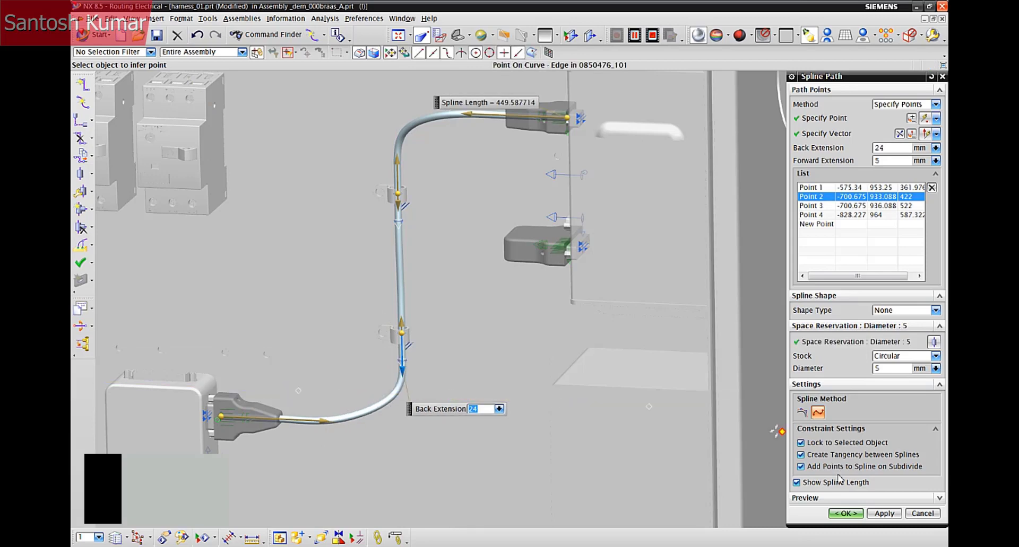
{"action": "left_click", "coordinate": [882, 514]}
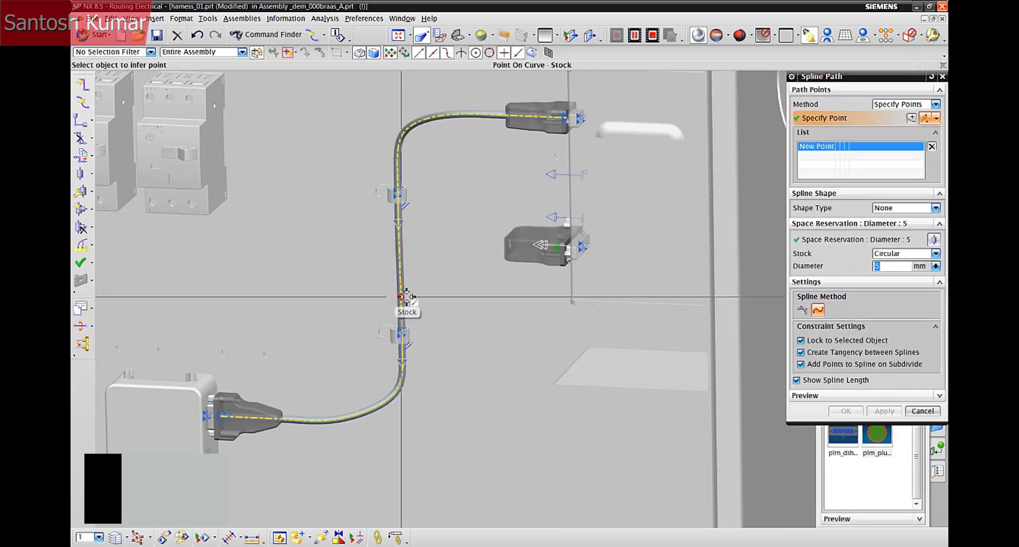
- Branch a spline path from the cable between the two clips to the controller's lower D-shell connector, with a back extension of 69 mm
{"action": "left_click", "coordinate": [400, 297]}
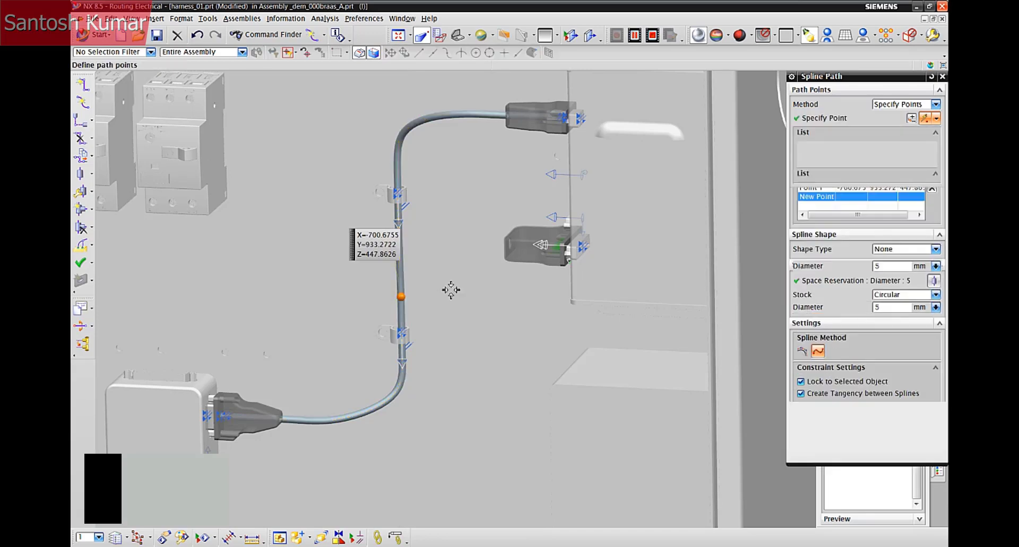
{"action": "left_click", "coordinate": [545, 247]}
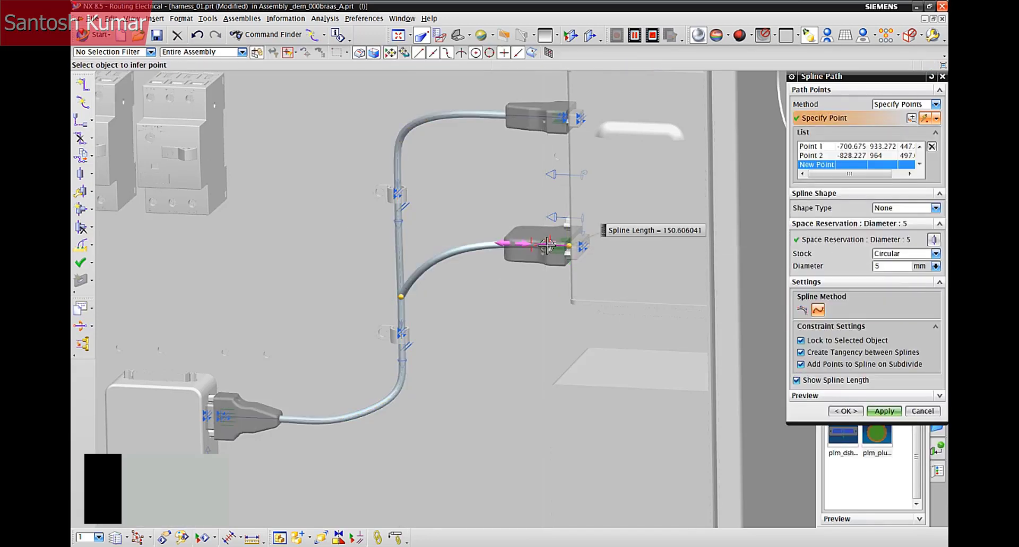
{"action": "left_click_drag", "start_coordinate": [547, 247], "coordinate": [468, 243]}
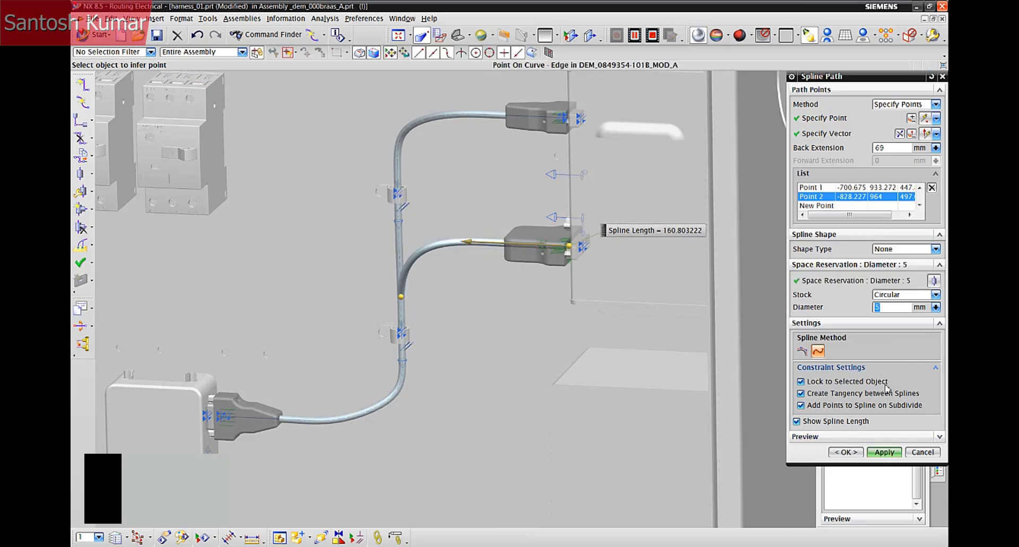
{"action": "left_click", "coordinate": [890, 452]}
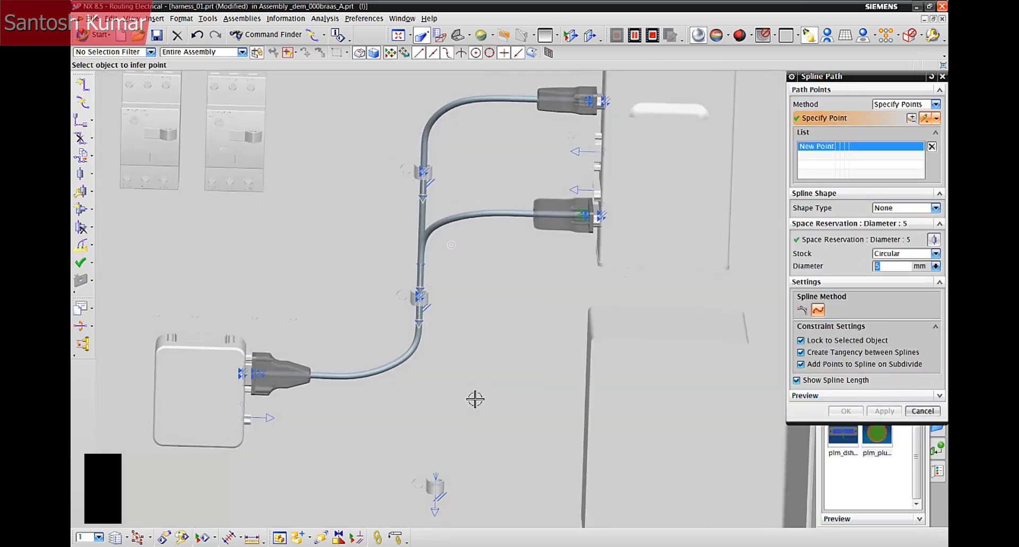
- Route a new spline path from the bend in the main cable through the clip below it to the clip on the cabinet floor
{"action": "middle_click_drag", "start_coordinate": [474, 391], "coordinate": [427, 313]}
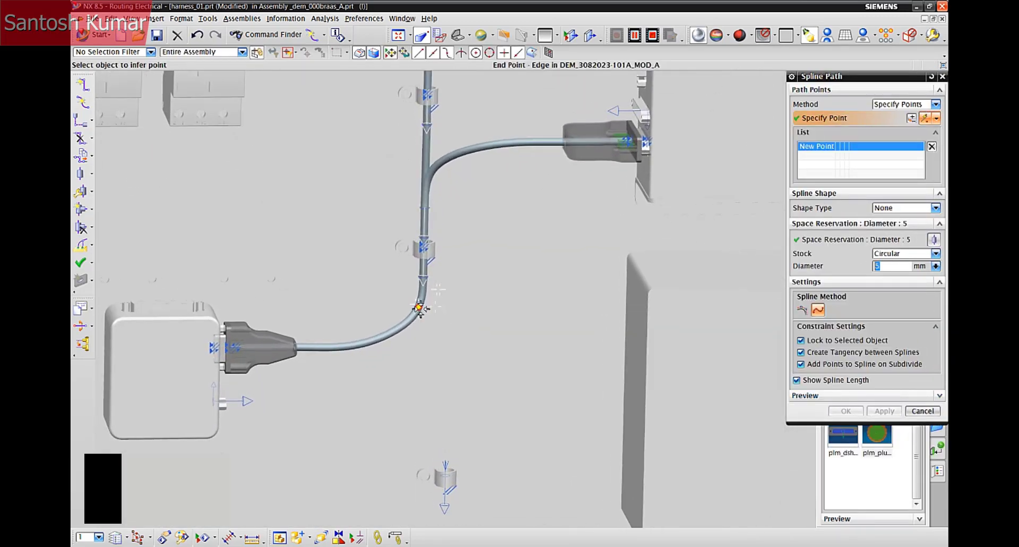
{"action": "left_click", "coordinate": [419, 308]}
{"action": "middle_click_drag", "start_coordinate": [491, 425], "coordinate": [443, 405]}
{"action": "left_click", "coordinate": [439, 405]}
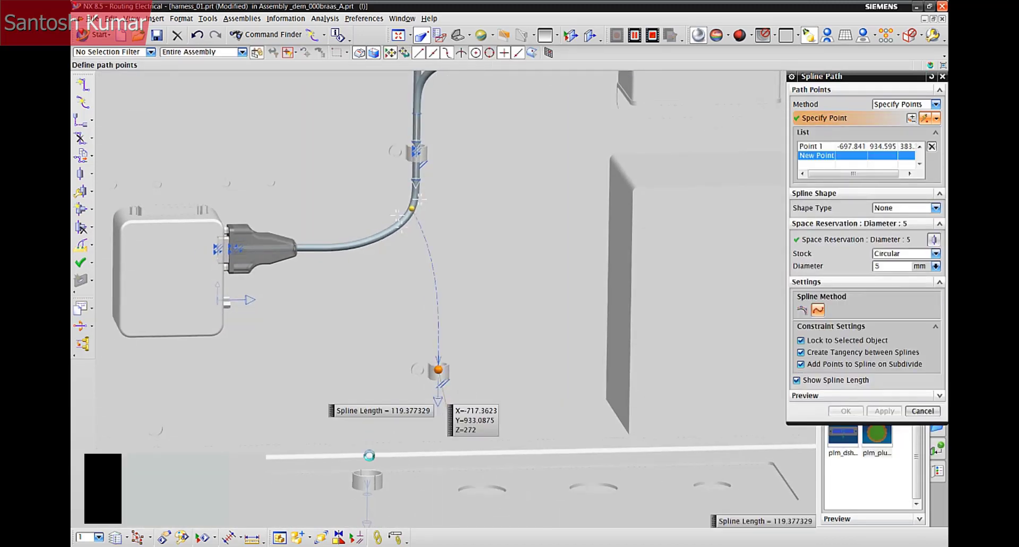
{"action": "middle_click_drag", "start_coordinate": [369, 462], "coordinate": [369, 456]}
{"action": "scroll", "coordinate": [368, 456], "scroll_direction": "up", "scroll_amount": 1}
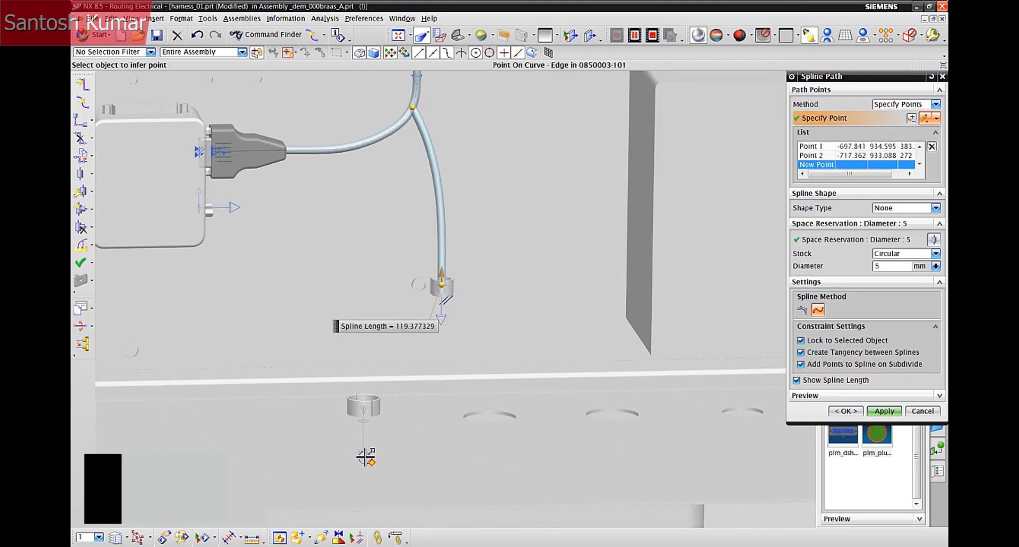
{"action": "left_click", "coordinate": [364, 457]}
{"action": "left_click", "coordinate": [364, 457]}
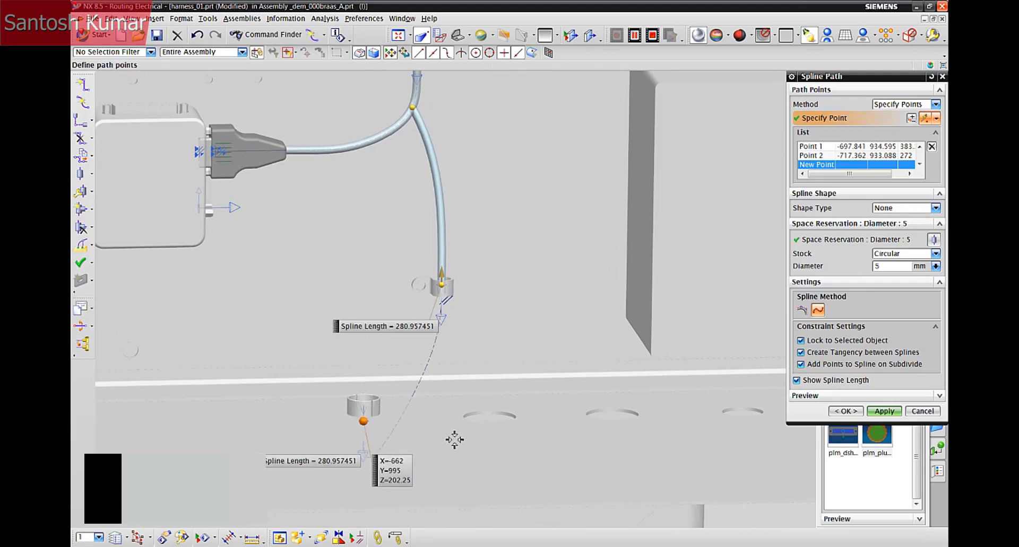
- Flip the spline's extension direction at the cabinet floor clip and resume specifying path points
{"action": "right_click", "coordinate": [367, 424]}
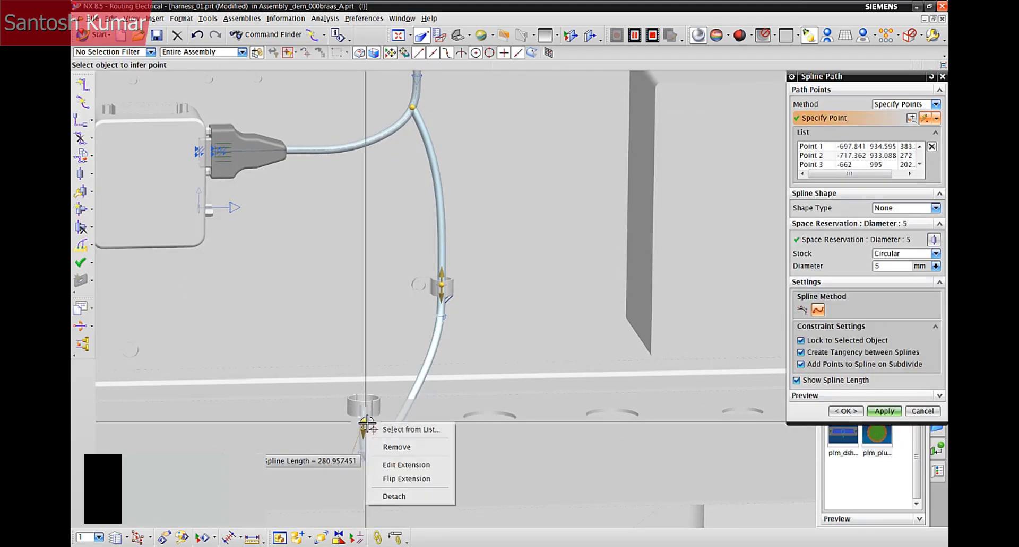
{"action": "left_click", "coordinate": [412, 465]}
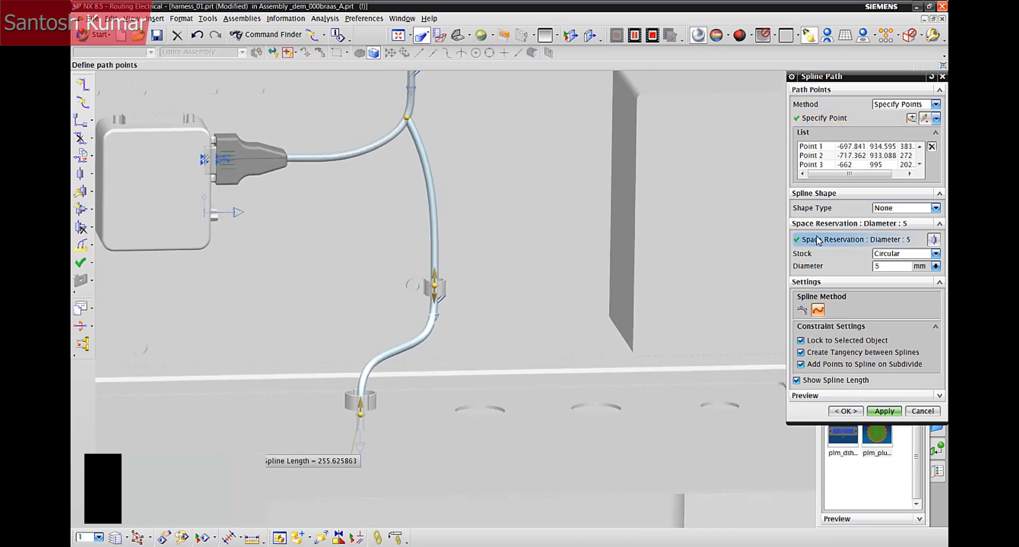
{"action": "left_click", "coordinate": [831, 124]}
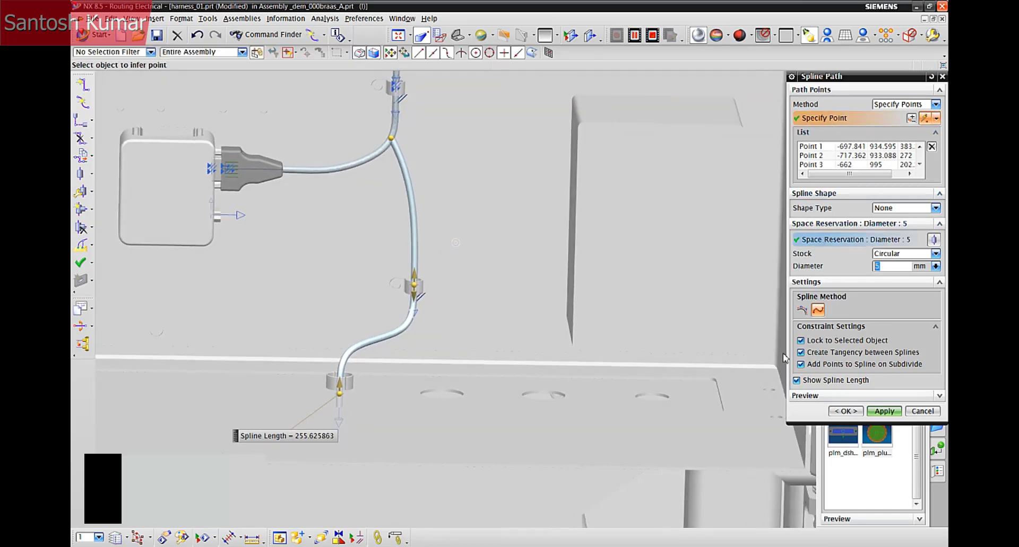
- Extend the spline path from the cabinet floor clip through the two clips near the foot of the frame post and up the post
{"action": "middle_click_drag", "start_coordinate": [755, 415], "coordinate": [610, 432]}
{"action": "left_click", "coordinate": [607, 395]}
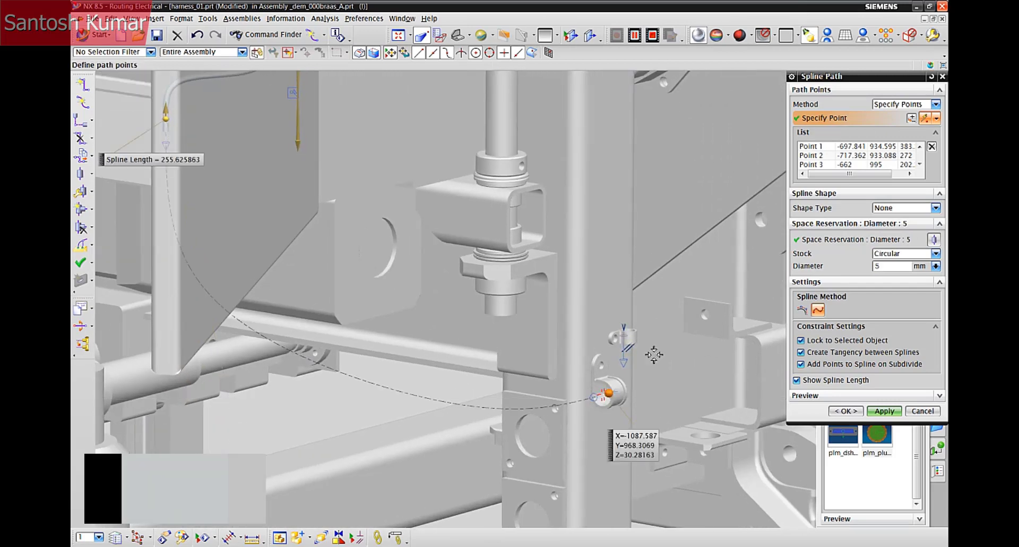
{"action": "left_click", "coordinate": [626, 364]}
{"action": "middle_click_drag", "start_coordinate": [618, 364], "coordinate": [552, 277]}
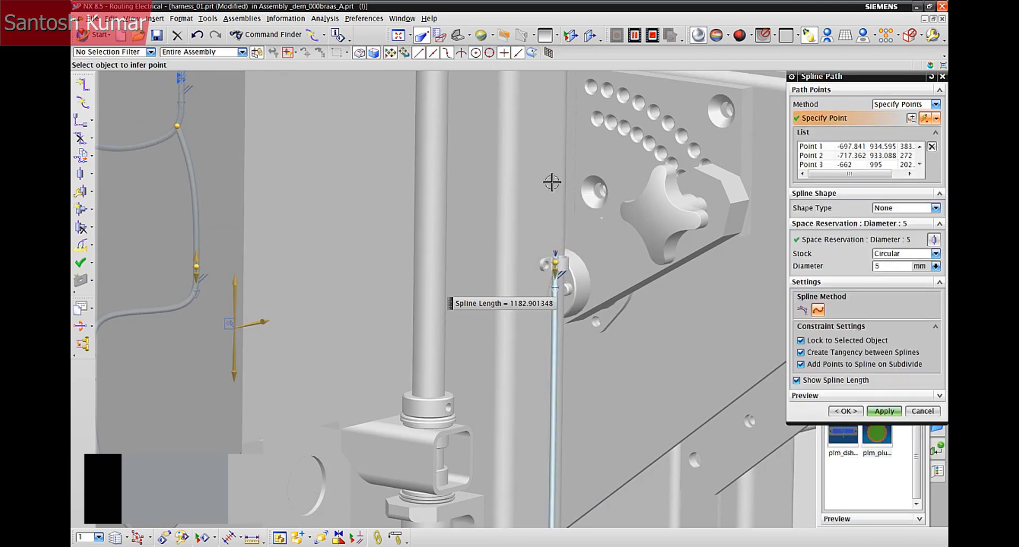
- Continue the spline path up the frame post through its remaining clips to the sideways-facing clip at the post's upper end
{"action": "middle_click_drag", "start_coordinate": [551, 180], "coordinate": [504, 257]}
{"action": "middle_click_drag", "start_coordinate": [552, 232], "coordinate": [491, 468], "text": "shift"}
{"action": "left_click", "coordinate": [493, 415]}
{"action": "middle_click_drag", "start_coordinate": [464, 187], "coordinate": [523, 268]}
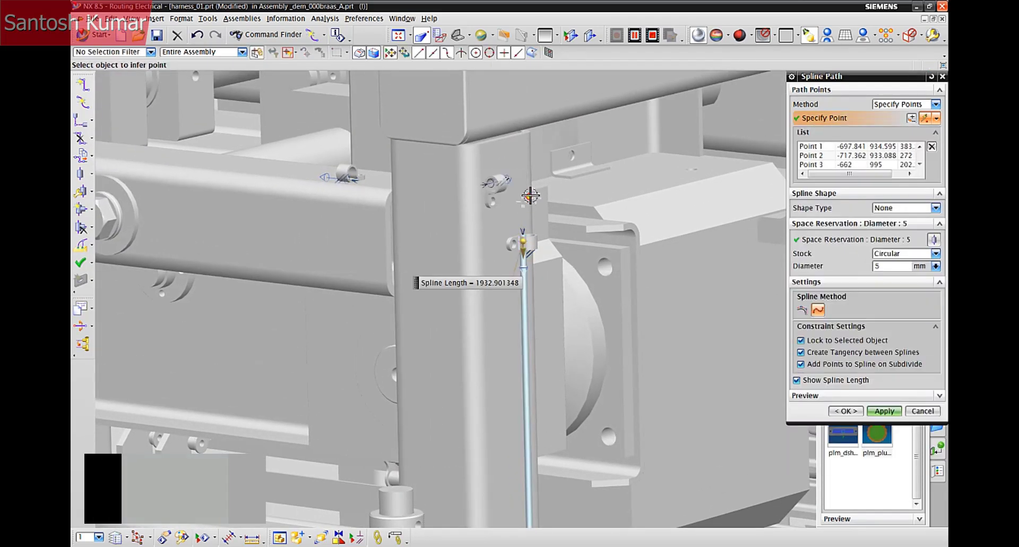
{"action": "left_click", "coordinate": [491, 182]}
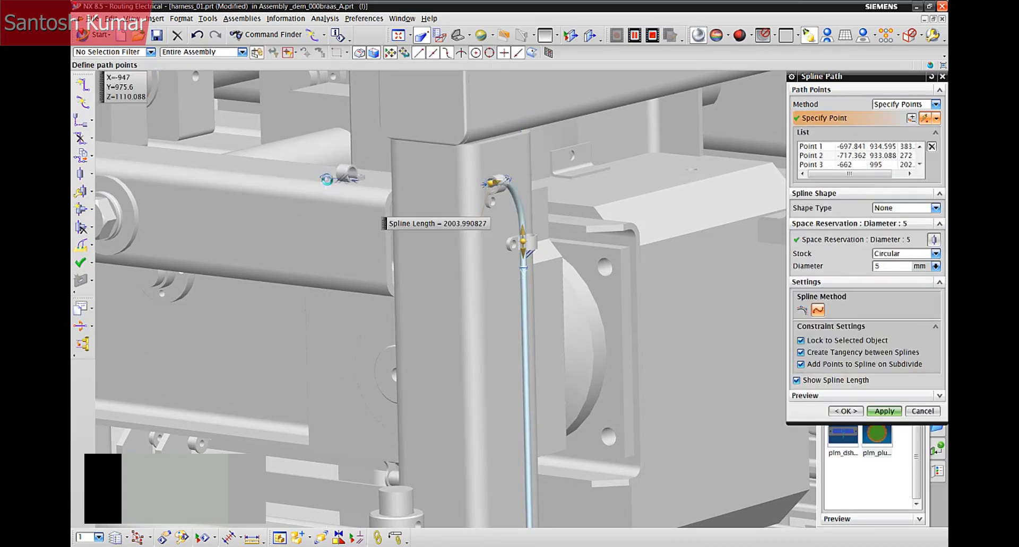
- Continue the spline path along the lower horizontal beam through its clips to the last clip near the far post
{"action": "middle_click_drag", "start_coordinate": [374, 274], "coordinate": [358, 212]}
{"action": "left_click", "coordinate": [359, 213]}
{"action": "middle_click_drag", "start_coordinate": [275, 197], "coordinate": [459, 397], "text": "shift"}
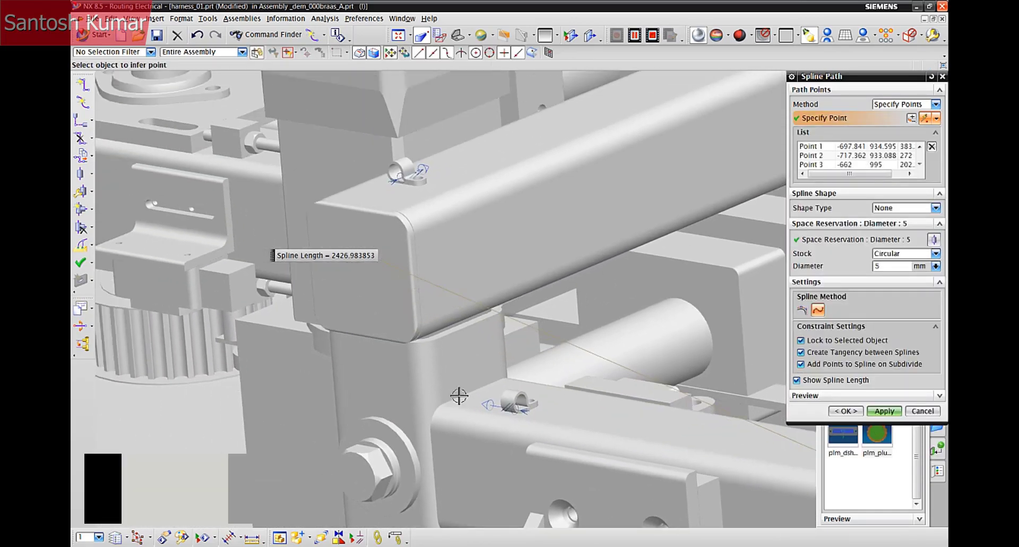
{"action": "left_click", "coordinate": [495, 405]}
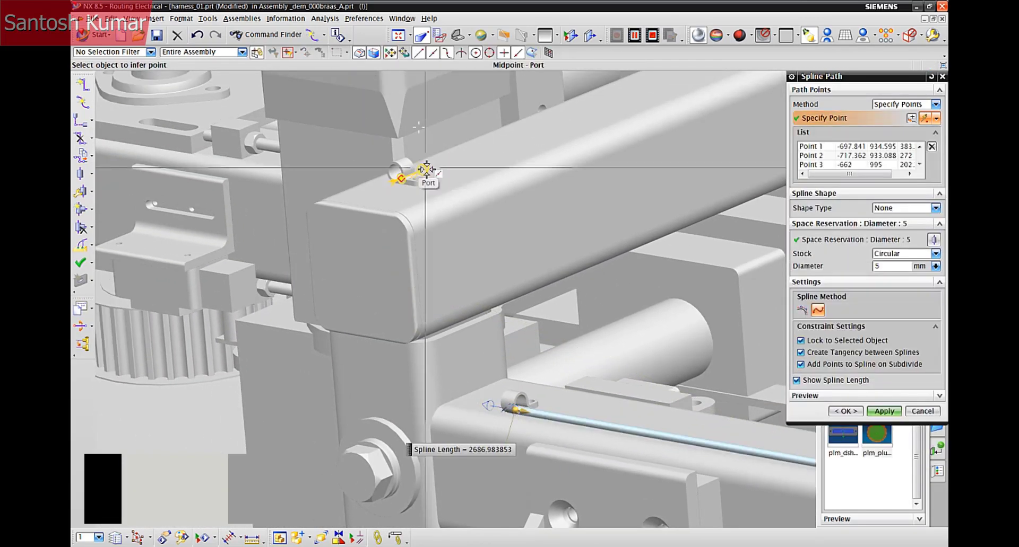
- Lead the spline path through the clip on the upper beam with a back extension of 44 mm
{"action": "left_click", "coordinate": [397, 176]}
{"action": "left_click_drag", "start_coordinate": [396, 183], "coordinate": [348, 201]}
{"action": "middle_click_drag", "start_coordinate": [455, 118], "coordinate": [457, 156]}
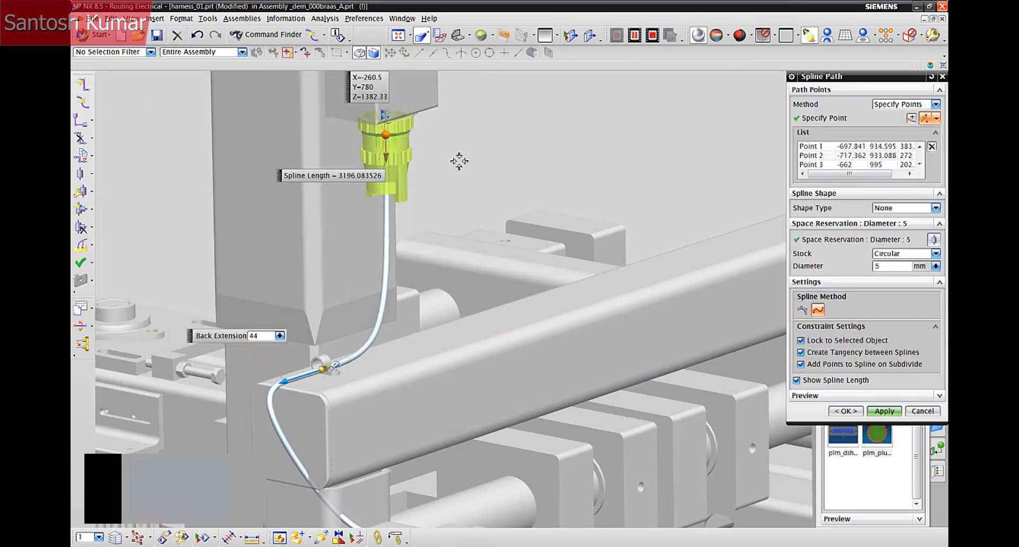
- End the path at the round plug with a 116 mm back extension, give the upper beam clip a 50 mm forward extension, and apply it
{"action": "left_click", "coordinate": [414, 174]}
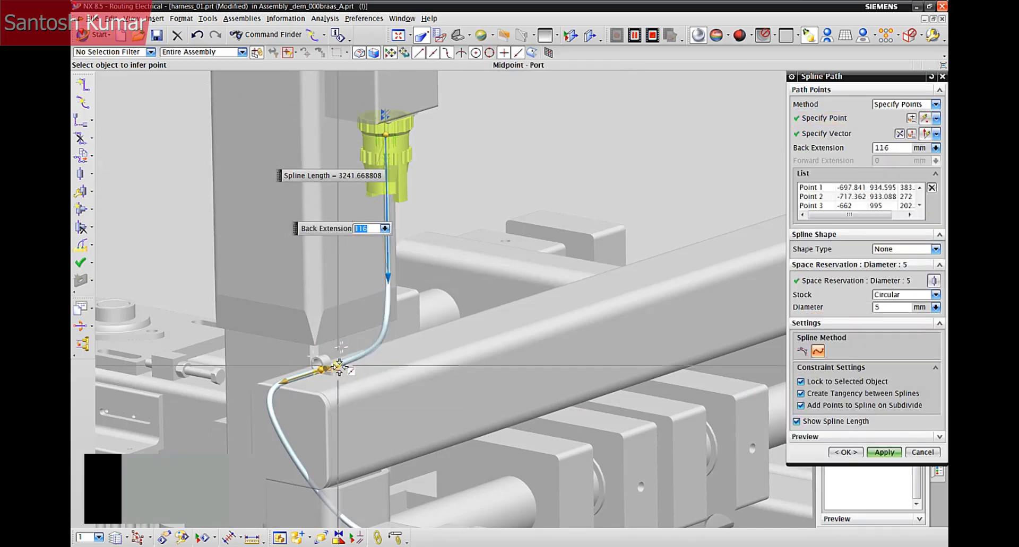
{"action": "left_click_drag", "start_coordinate": [330, 367], "coordinate": [365, 358]}
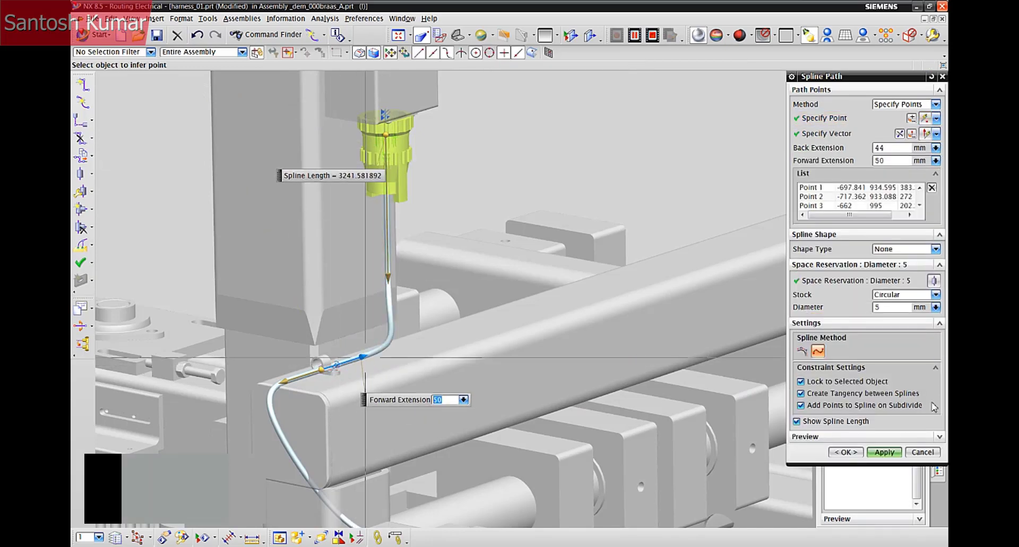
{"action": "left_click", "coordinate": [883, 453]}
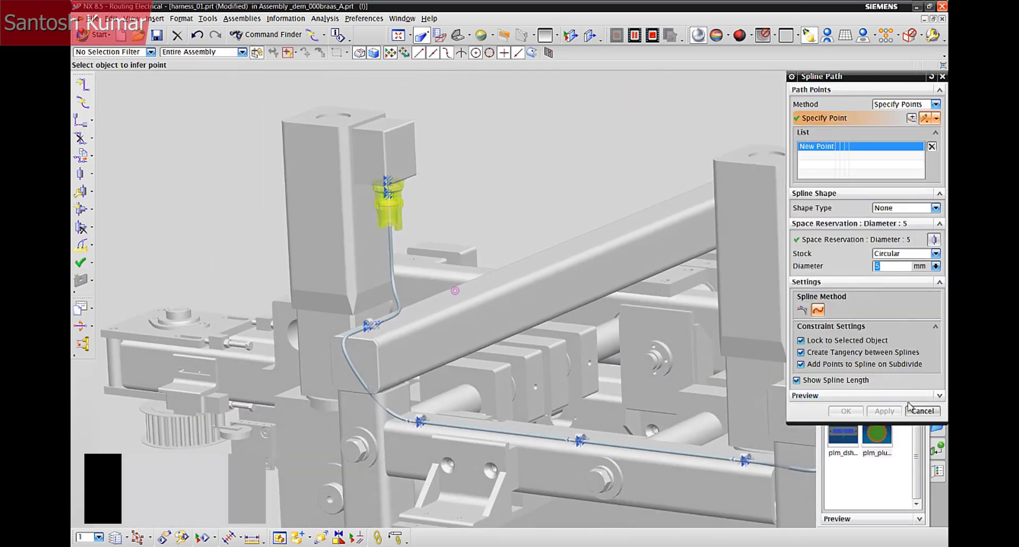
{"action": "left_click", "coordinate": [922, 411]}
- Edit the spline path by adding a point on the bend below the upper beam and moving it 30 mm outward along YC
{"action": "scroll", "coordinate": [401, 306], "scroll_direction": "up", "scroll_amount": 5}
{"action": "scroll", "coordinate": [402, 306], "scroll_direction": "up", "scroll_amount": 1}
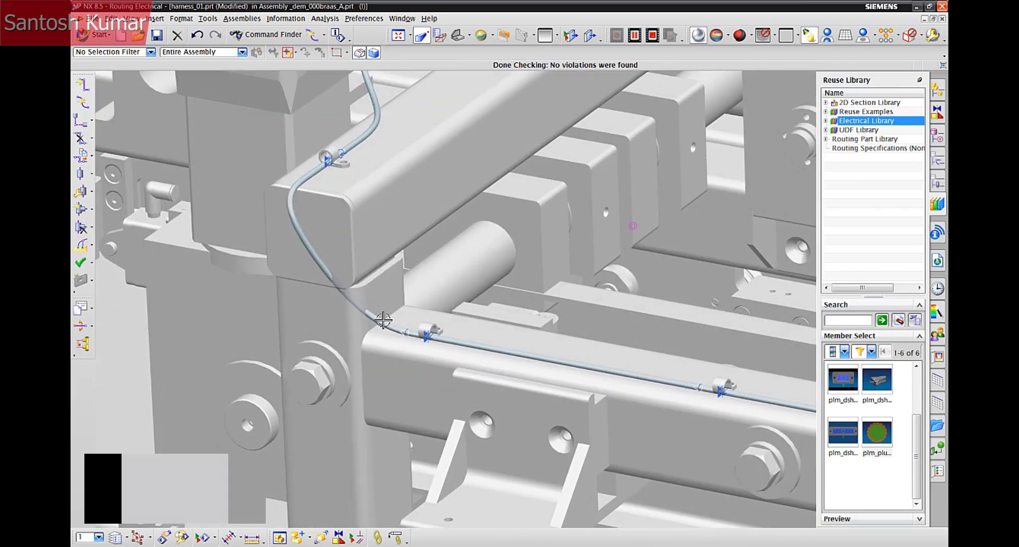
{"action": "right_click", "coordinate": [382, 323]}
{"action": "left_click", "coordinate": [436, 149]}
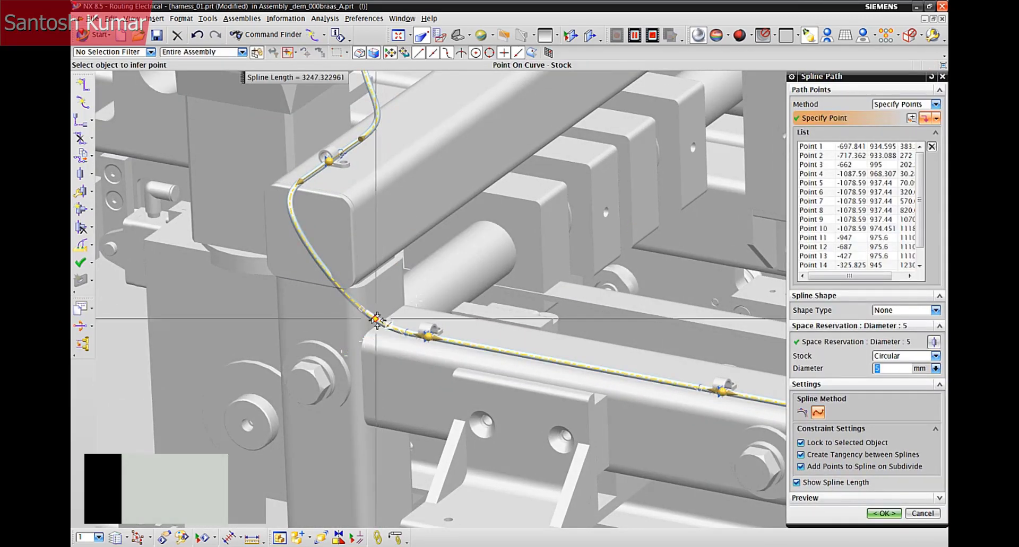
{"action": "left_click", "coordinate": [375, 319]}
{"action": "left_click_drag", "start_coordinate": [347, 343], "coordinate": [333, 354]}
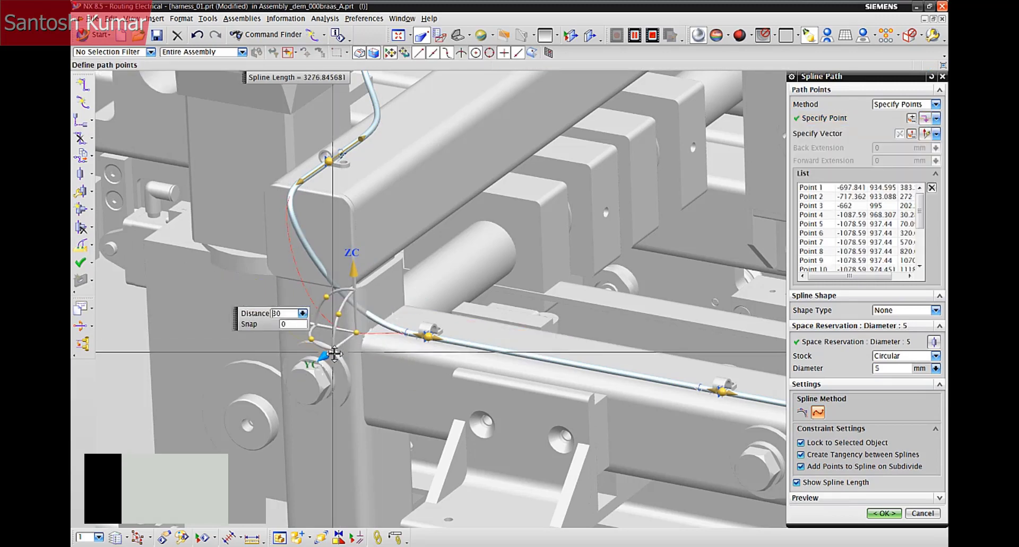
{"action": "left_click", "coordinate": [885, 515]}
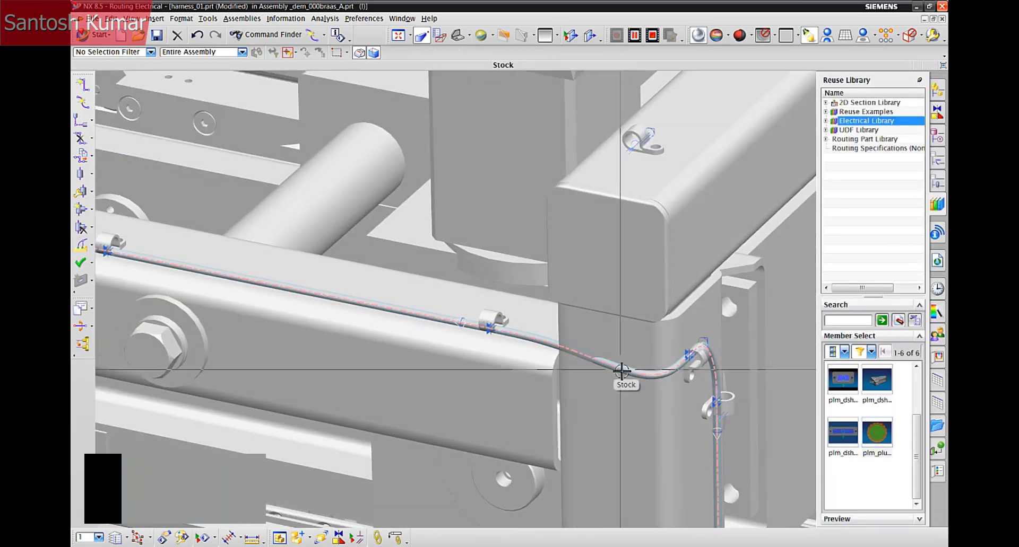
- Edit the spline path at the other frame corner, adding a point beside the lower beam's clip and moving it outward along YC
{"action": "right_click", "coordinate": [621, 372]}
{"action": "left_click", "coordinate": [660, 199]}
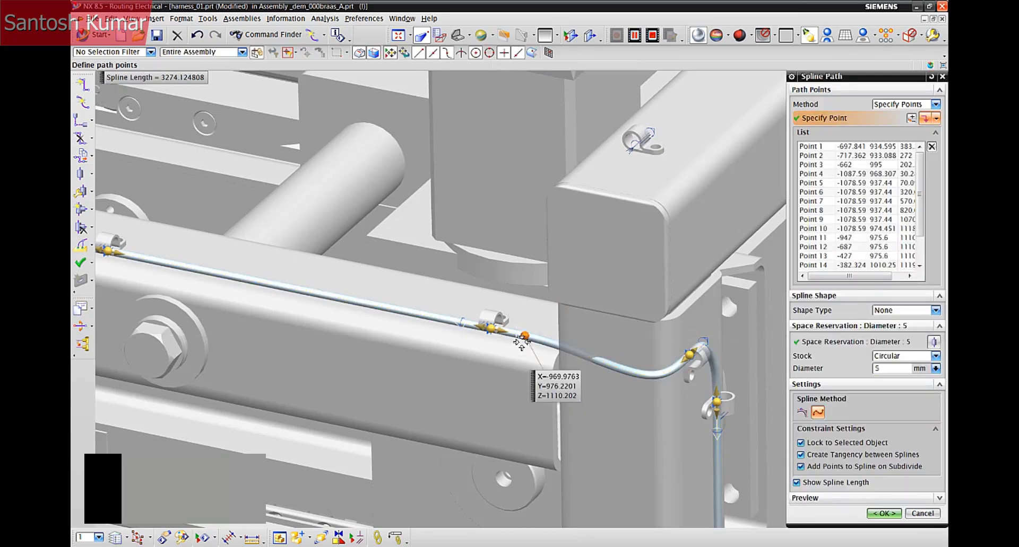
{"action": "left_click_drag", "start_coordinate": [498, 366], "coordinate": [484, 379]}
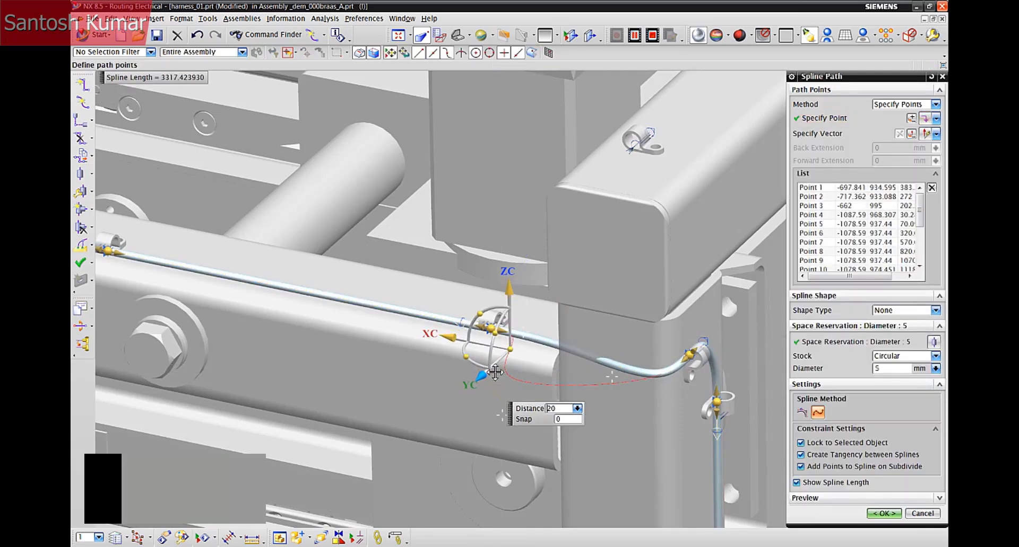
{"action": "left_click", "coordinate": [884, 514]}
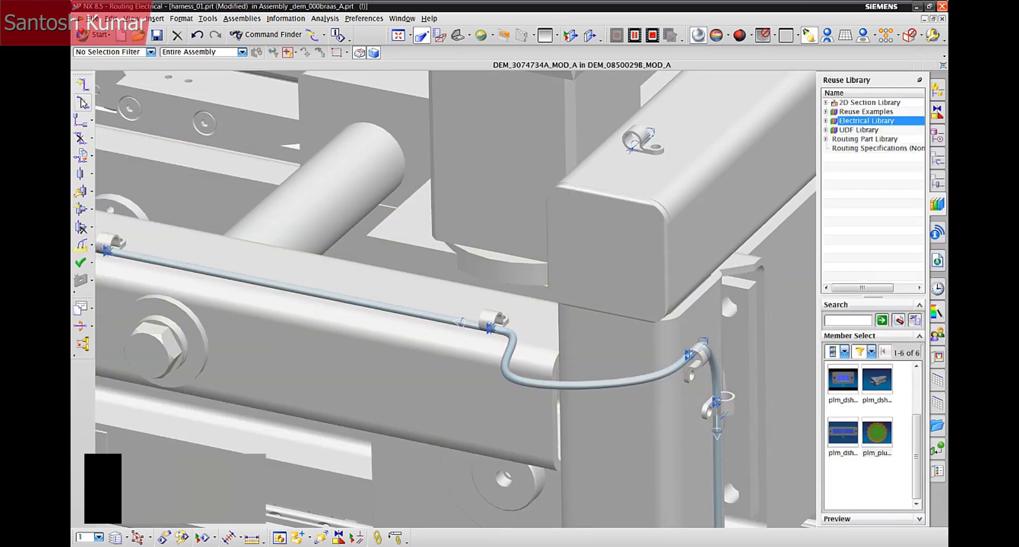
- Start a new spline path from the corner bend in the cable to the upper beam clip, with a back extension of 70 mm
{"action": "left_click", "coordinate": [82, 101]}
{"action": "left_click", "coordinate": [515, 384]}
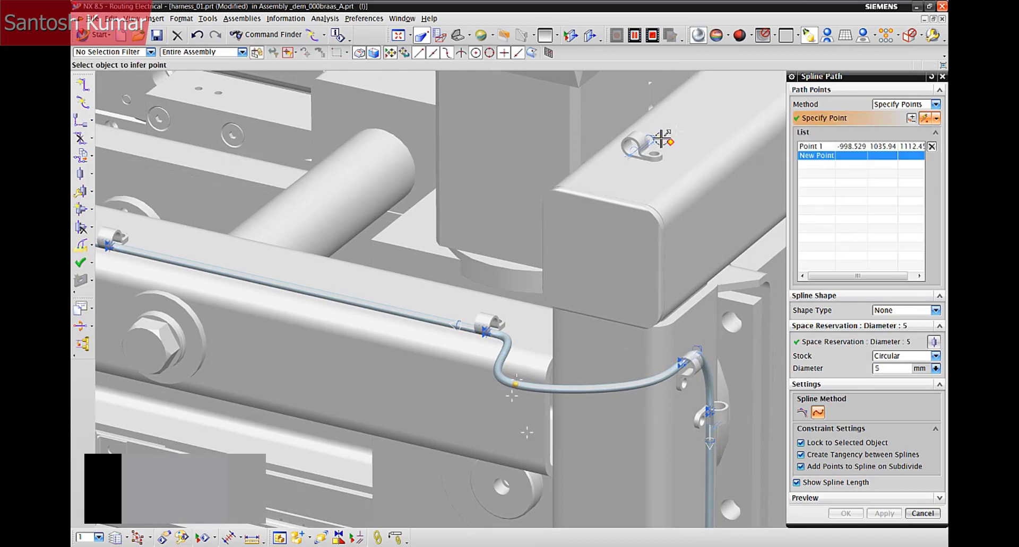
{"action": "left_click", "coordinate": [633, 158]}
{"action": "left_click", "coordinate": [634, 158]}
{"action": "left_click_drag", "start_coordinate": [629, 160], "coordinate": [578, 196]}
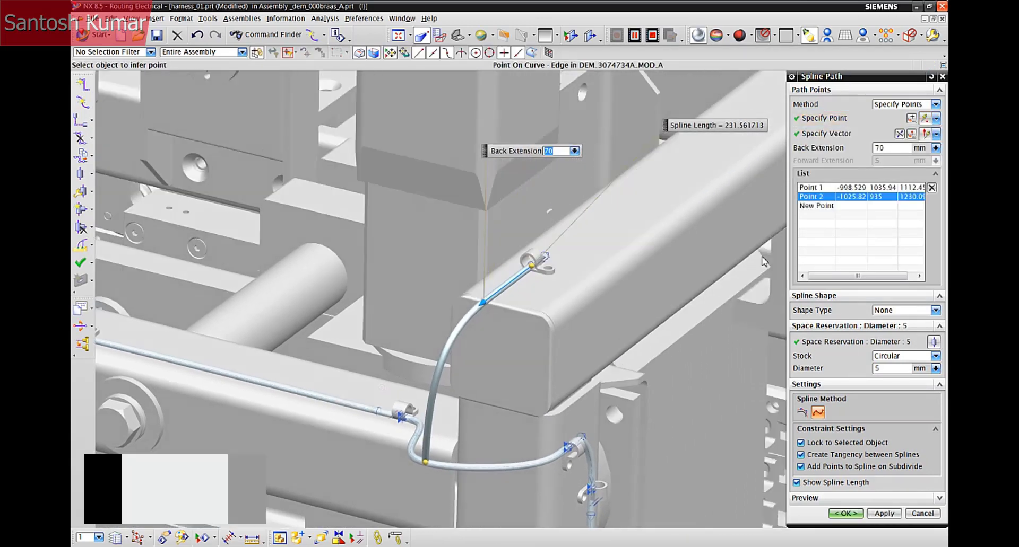
{"action": "middle_click_drag", "start_coordinate": [764, 261], "coordinate": [674, 372], "text": "shift"}
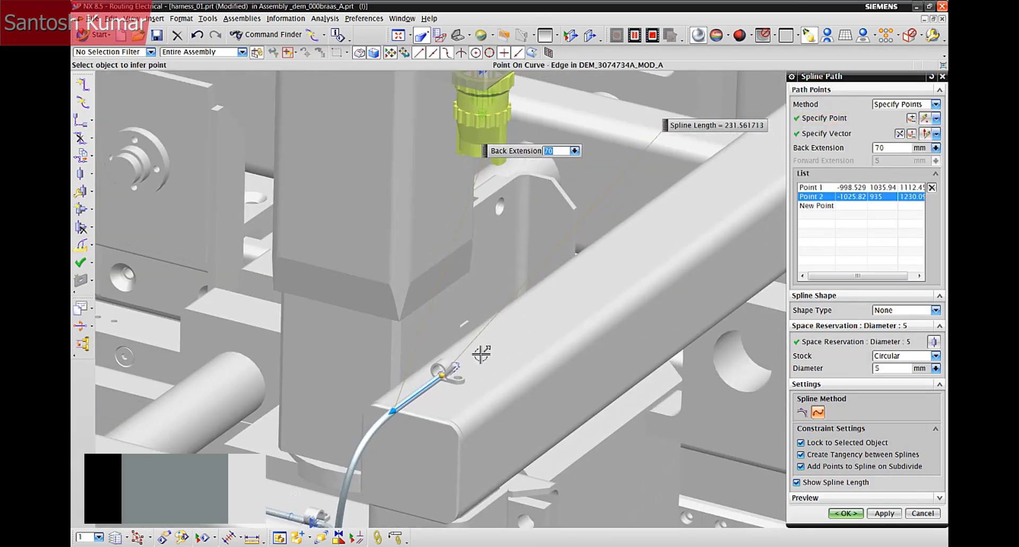
- Extend the branch to the round motor plug, lengthen the clip's forward extension, set the plug's back extension to 63 mm, and accept the path
{"action": "left_click", "coordinate": [454, 367]}
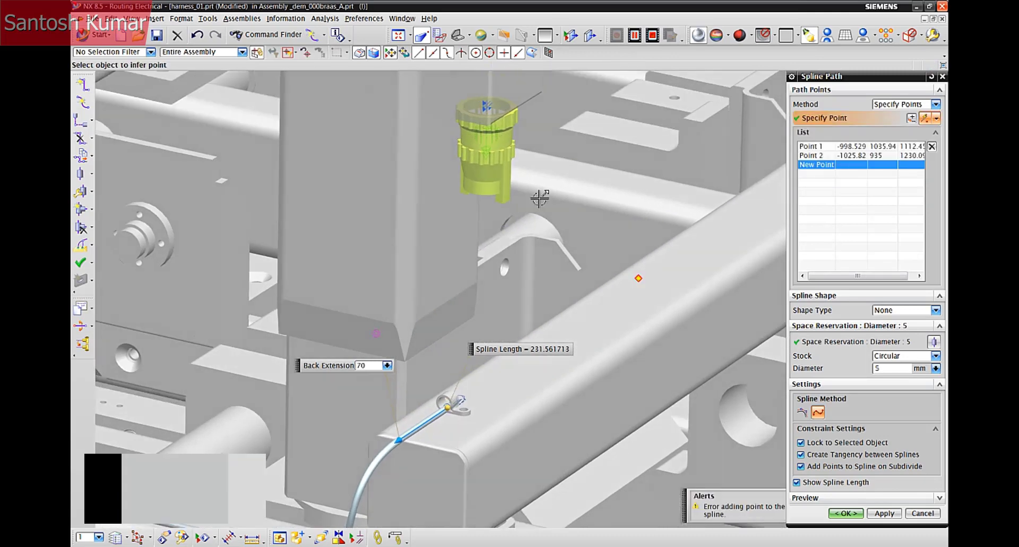
{"action": "left_click", "coordinate": [488, 141]}
{"action": "middle_click_drag", "start_coordinate": [622, 451], "coordinate": [591, 457]}
{"action": "scroll", "coordinate": [530, 457], "scroll_direction": "up", "scroll_amount": 1}
{"action": "left_click", "coordinate": [456, 394]}
{"action": "left_click_drag", "start_coordinate": [467, 389], "coordinate": [514, 357]}
{"action": "middle_click_drag", "start_coordinate": [513, 340], "coordinate": [509, 265]}
{"action": "left_click_drag", "start_coordinate": [505, 116], "coordinate": [504, 199]}
{"action": "scroll", "coordinate": [496, 153], "scroll_direction": "down", "scroll_amount": 3}
{"action": "left_click", "coordinate": [845, 513]}
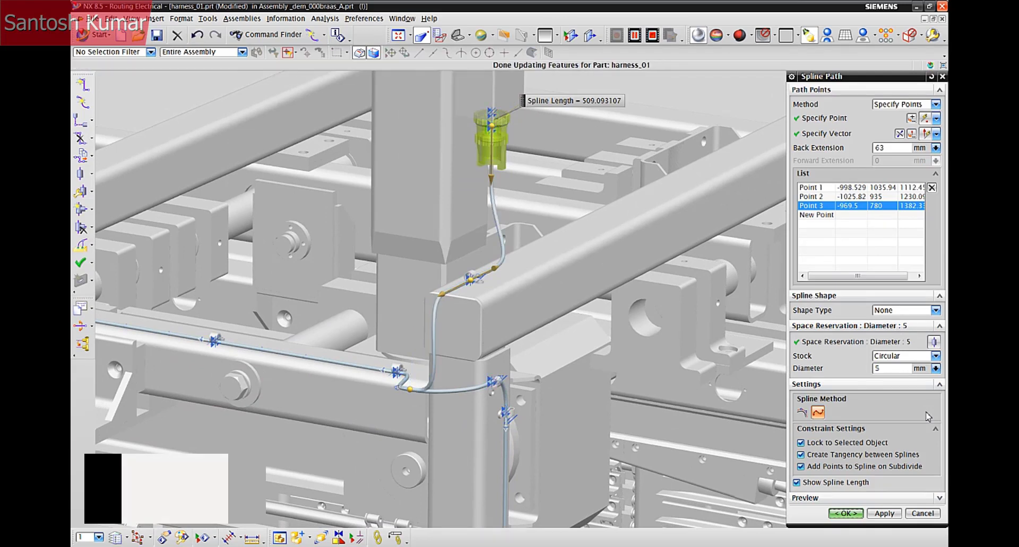
{"action": "key", "text": "Home"}
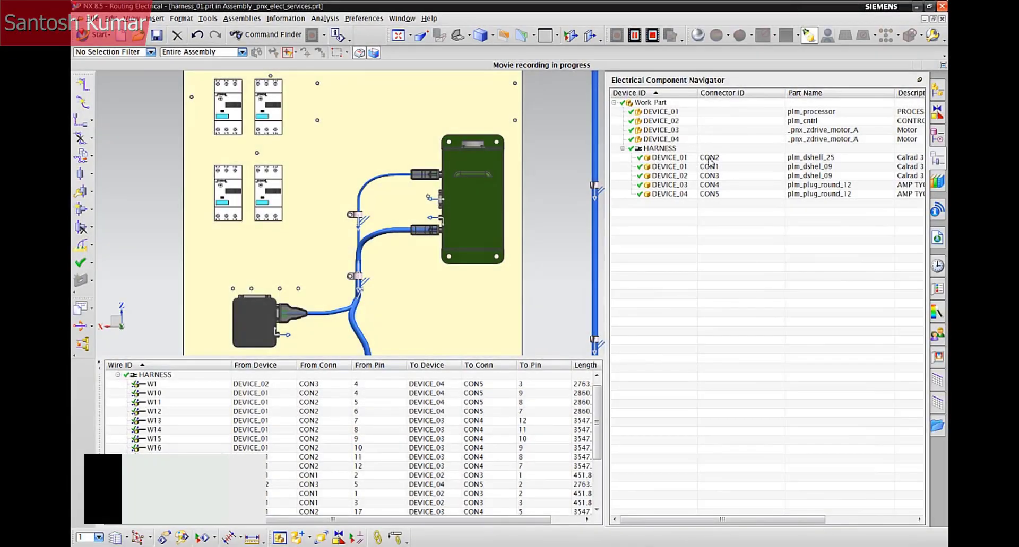
- Examine which harness wires belong to connectors CON2, CON1 and CON3 and where each connector sits in the assembly
{"action": "left_click", "coordinate": [703, 158]}
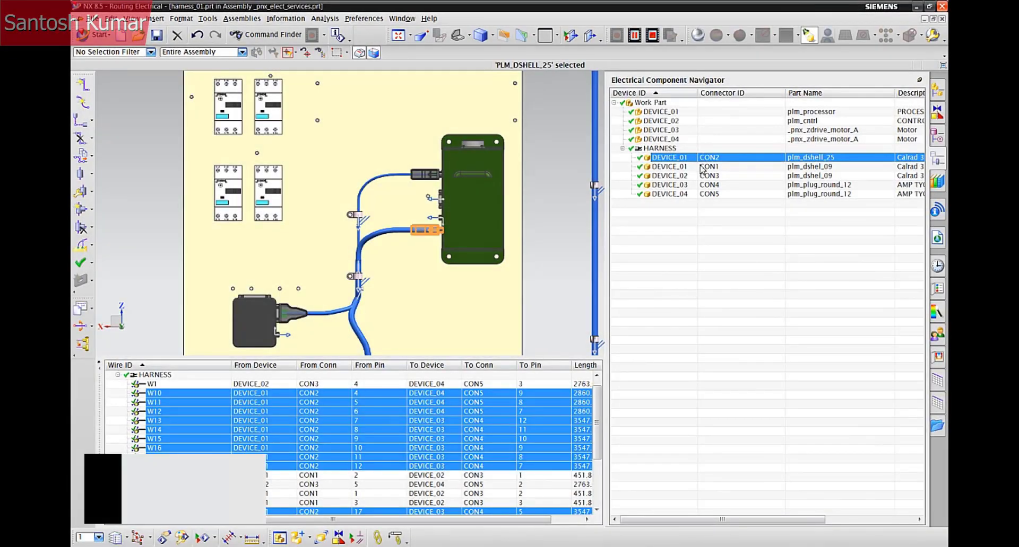
{"action": "left_click", "coordinate": [701, 167]}
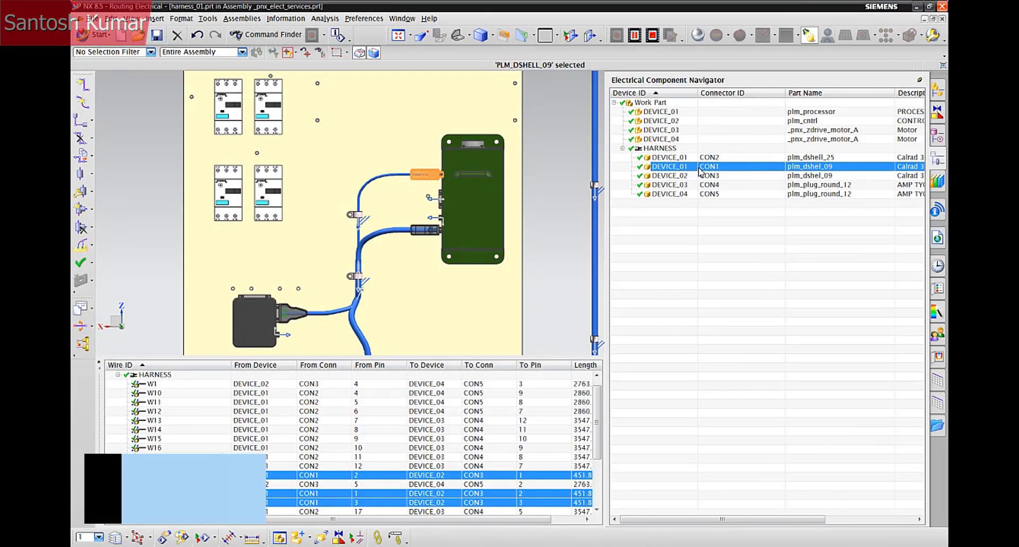
{"action": "left_click", "coordinate": [702, 176]}
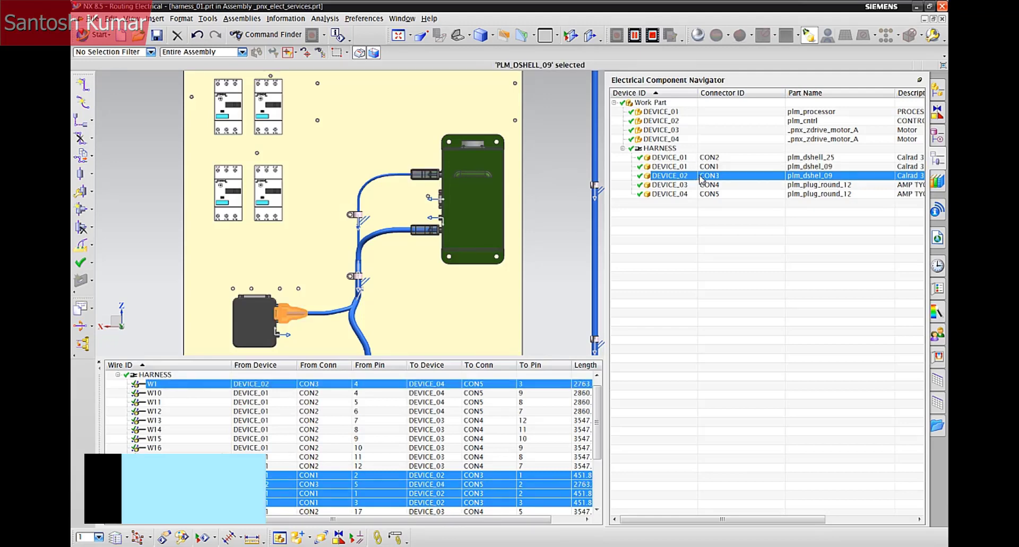
{"action": "left_click", "coordinate": [700, 338]}
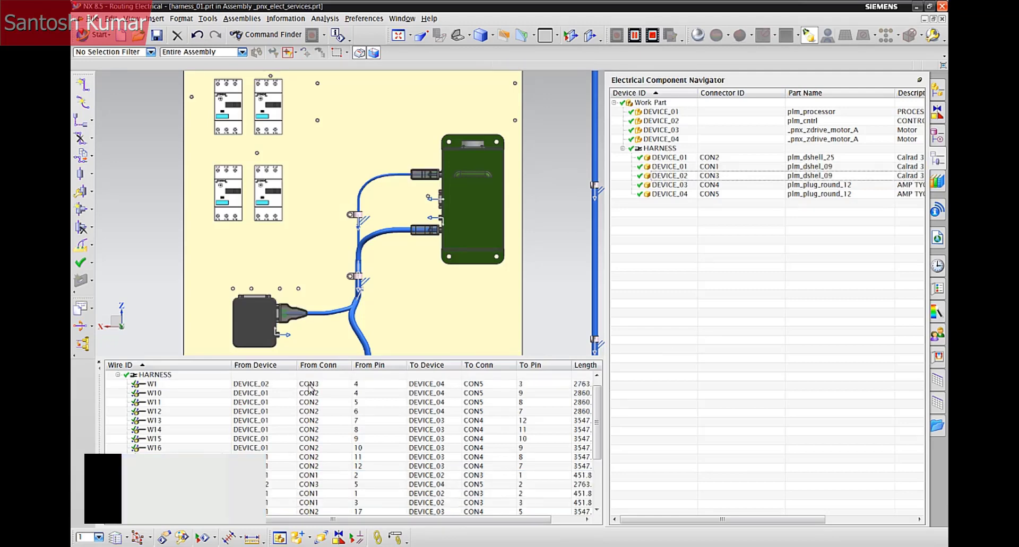
- Examine the routed paths and connectors of wires W1, W12, W15 and W16, and review the wire lengths
{"action": "left_click", "coordinate": [153, 384]}
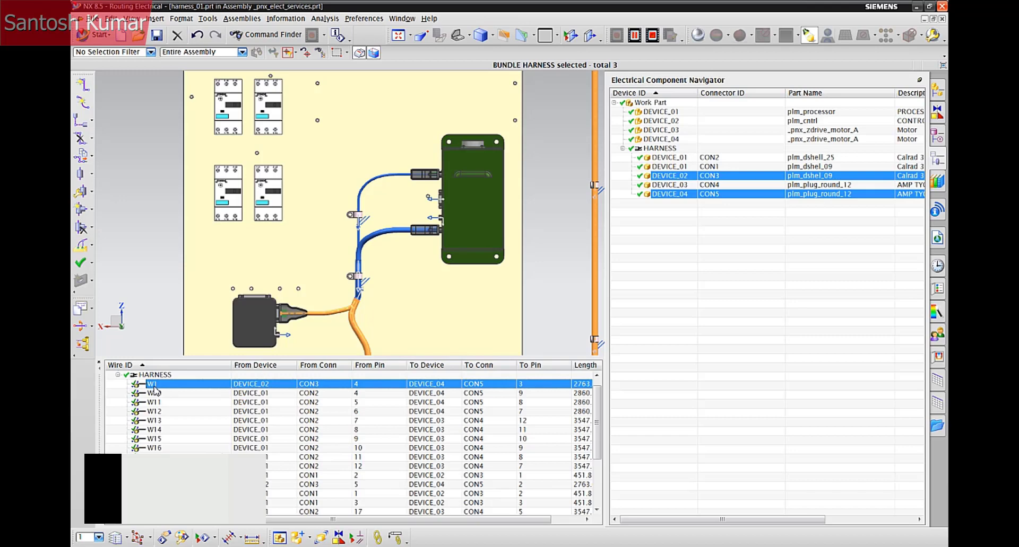
{"action": "left_click", "coordinate": [161, 412]}
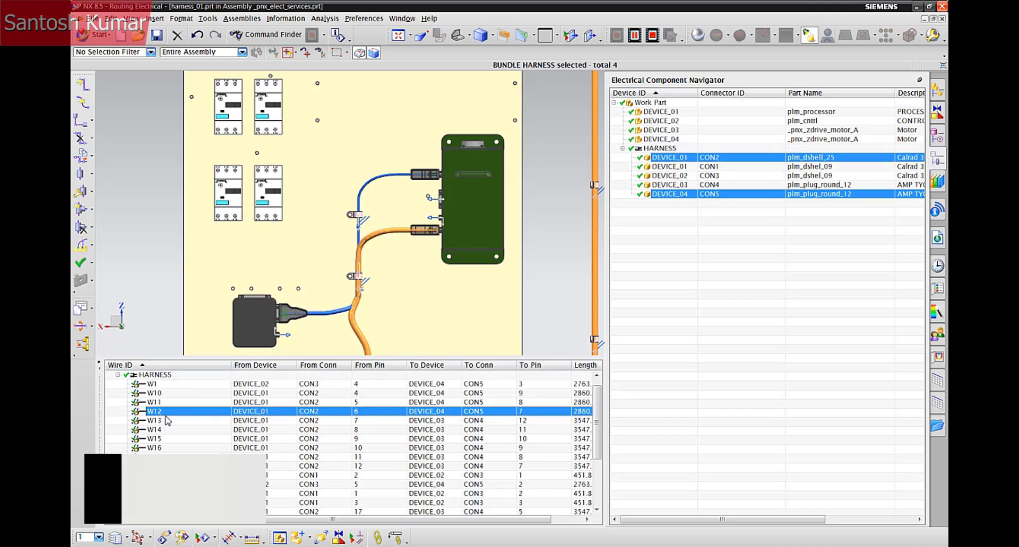
{"action": "left_click", "coordinate": [162, 440]}
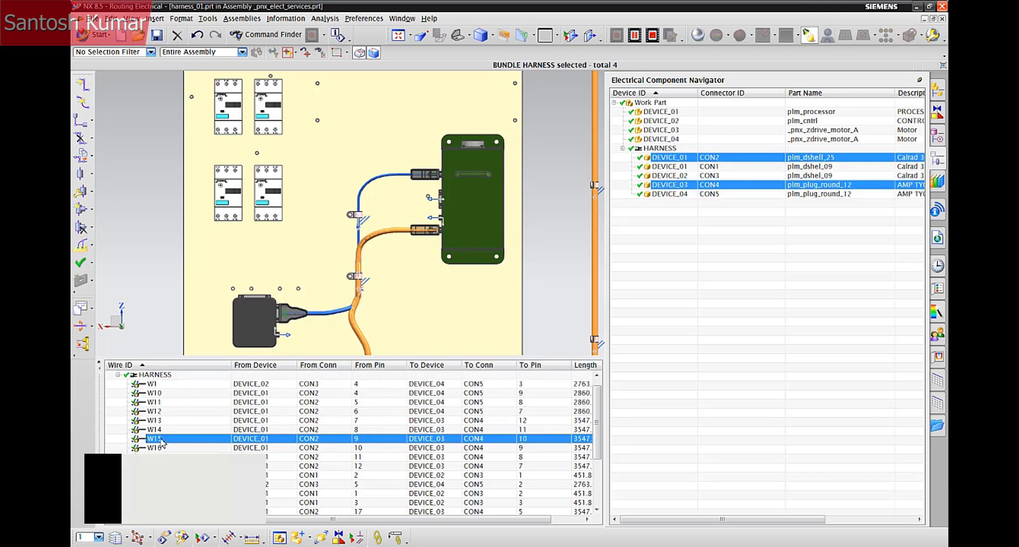
{"action": "left_click", "coordinate": [162, 449]}
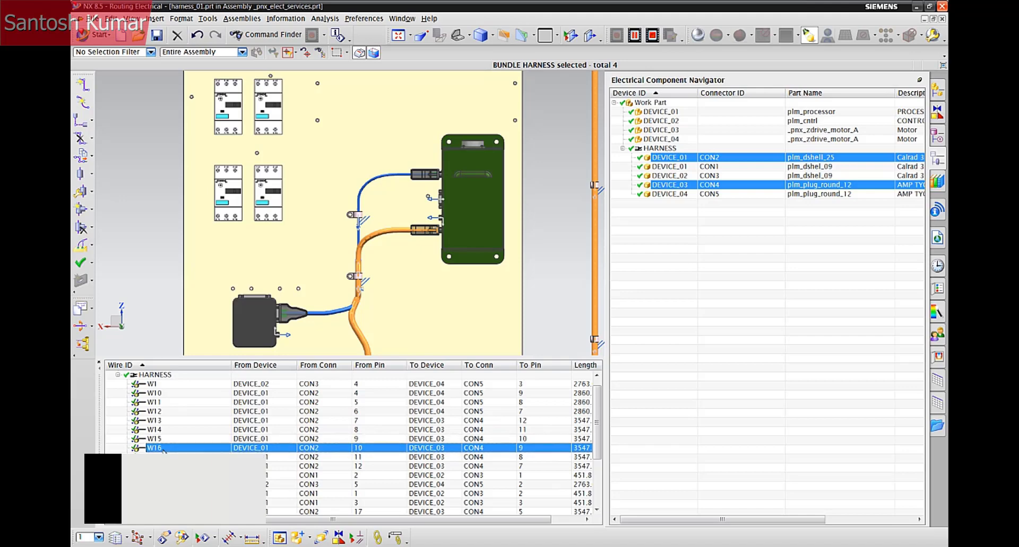
{"action": "left_click_drag", "start_coordinate": [333, 520], "coordinate": [365, 520]}
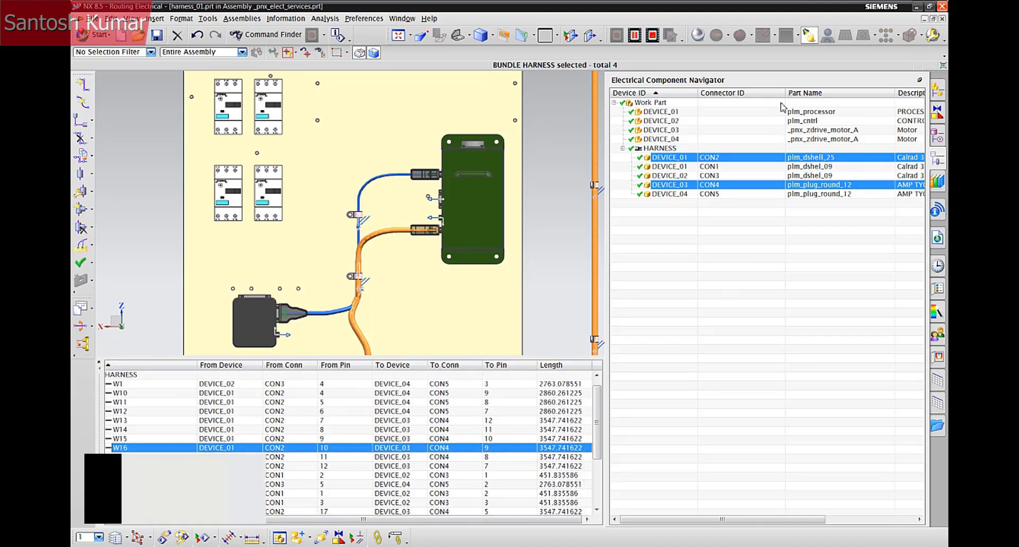
{"action": "left_click", "coordinate": [652, 35]}
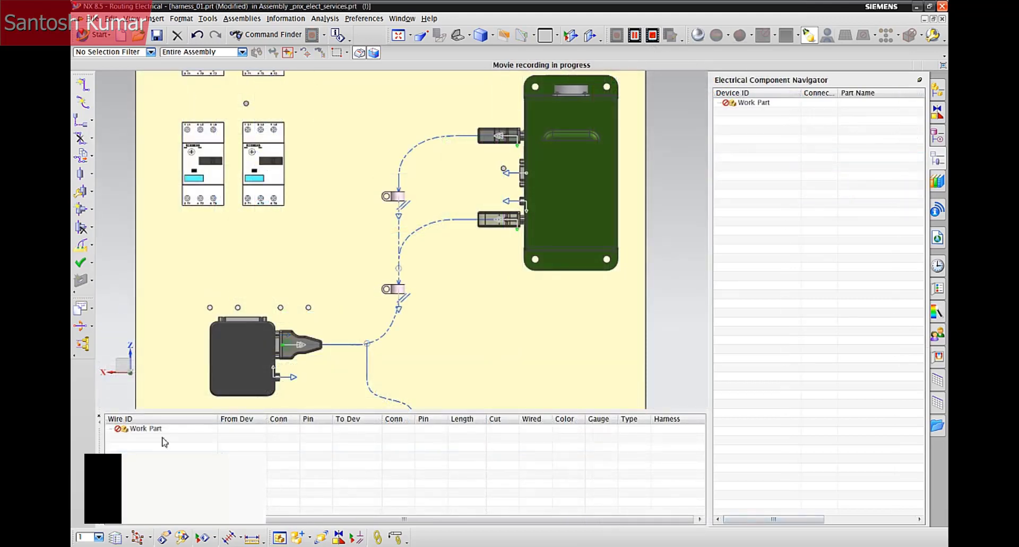
- Create a wire connection from pin 1 of the dark device's connector (DEV01, CON01) to pin 1 of the green controller's upper connector (DEV02, CON02)
{"action": "right_click", "coordinate": [162, 429]}
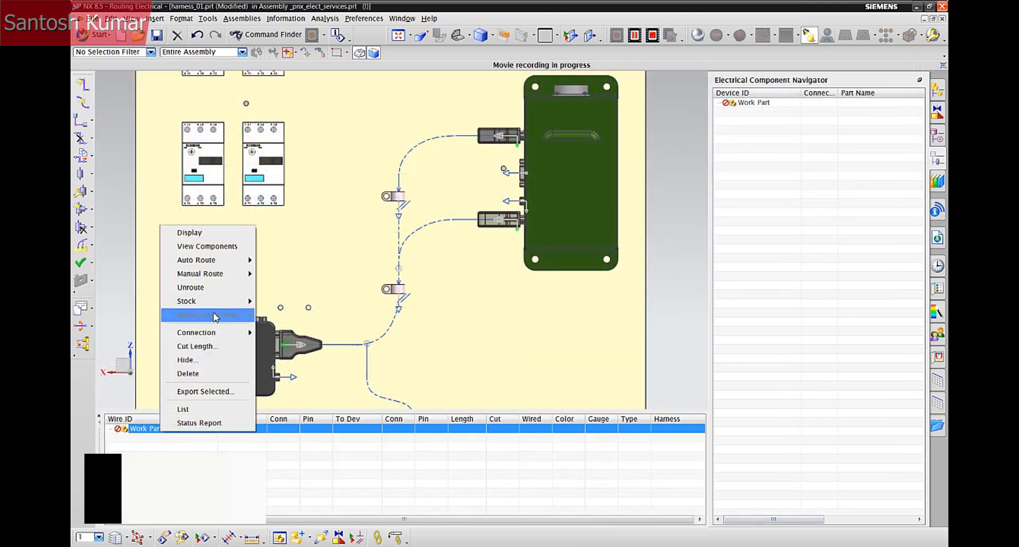
{"action": "mouse_move", "coordinate": [218, 333]}
{"action": "left_click", "coordinate": [289, 335]}
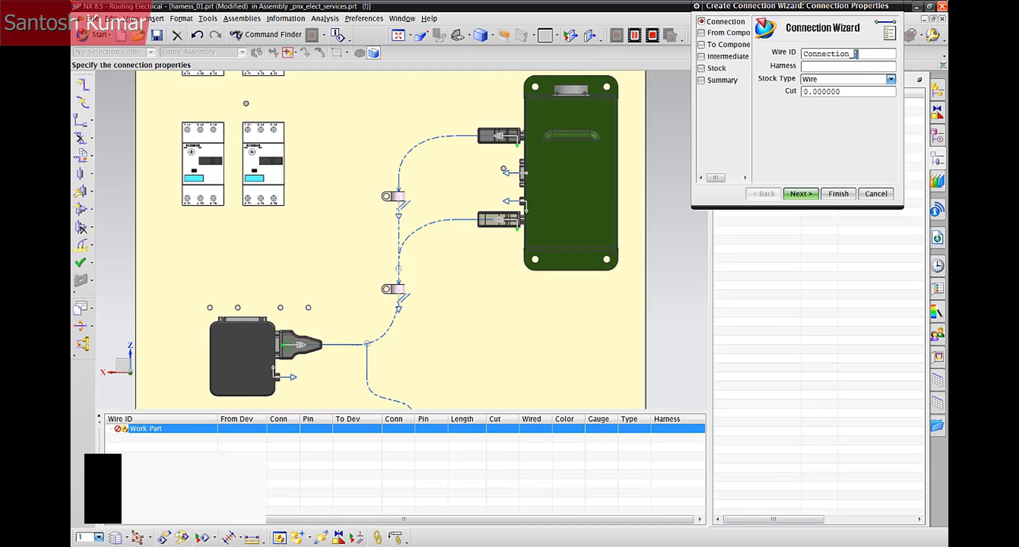
{"action": "left_click", "coordinate": [799, 194]}
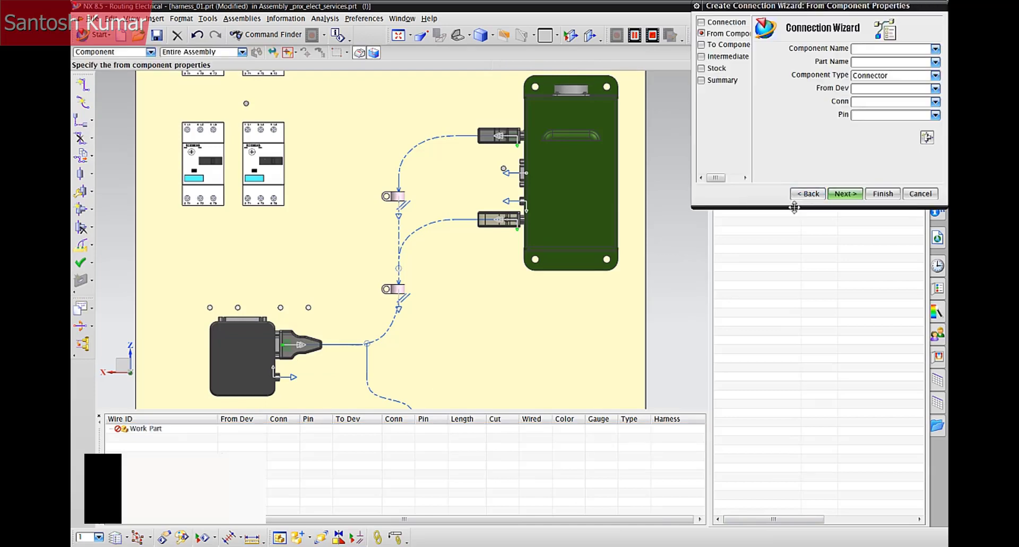
{"action": "left_click", "coordinate": [297, 346]}
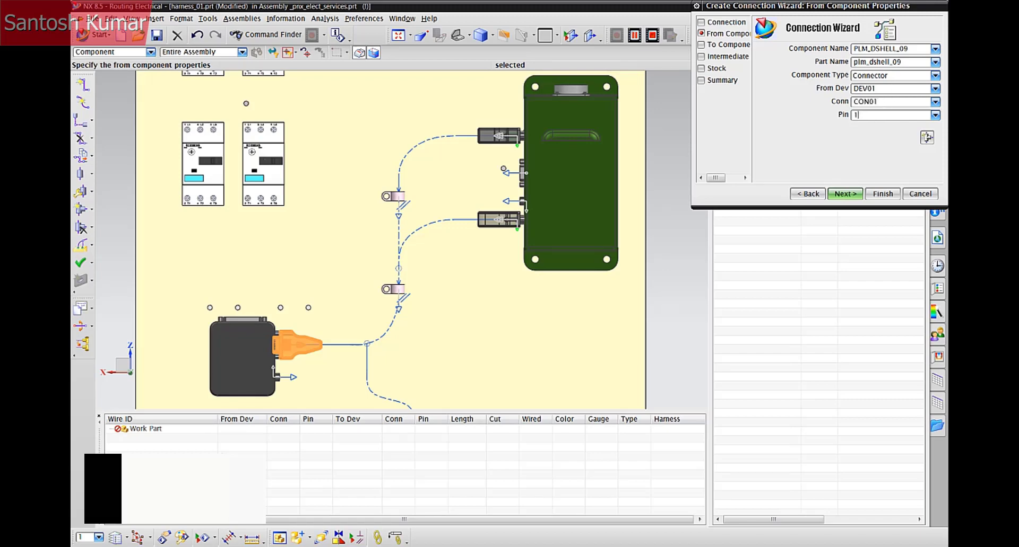
{"action": "left_click", "coordinate": [855, 194]}
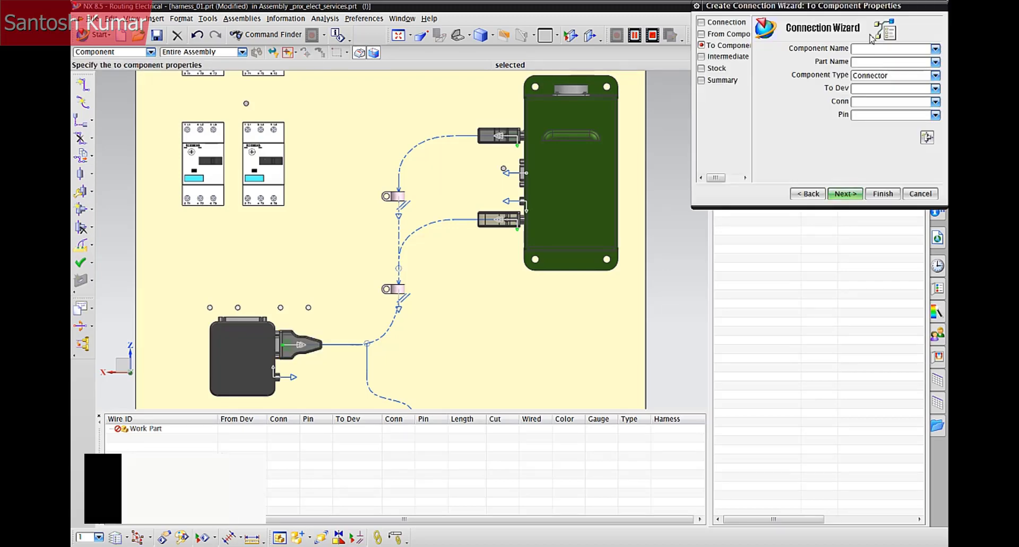
{"action": "left_click", "coordinate": [490, 137]}
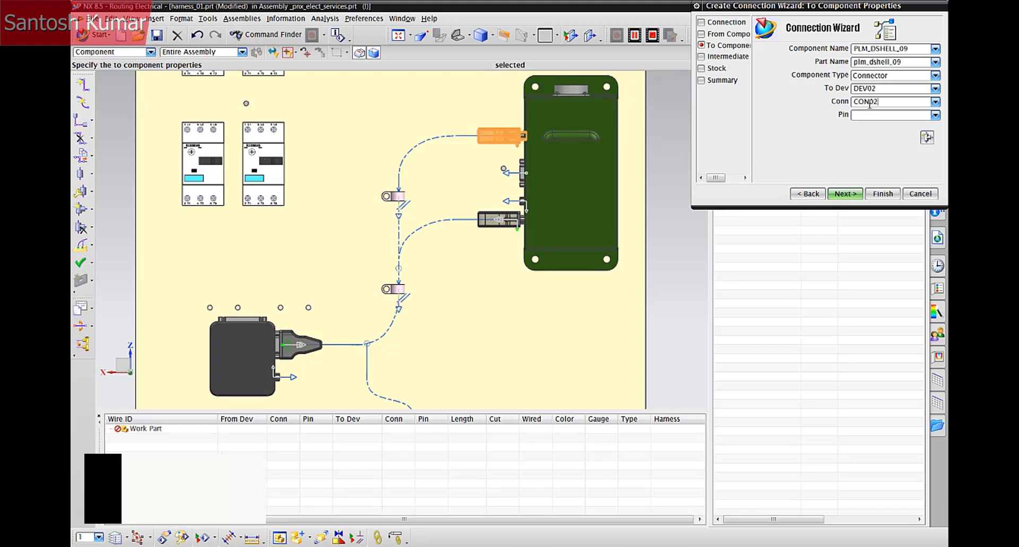
{"action": "left_click", "coordinate": [857, 196]}
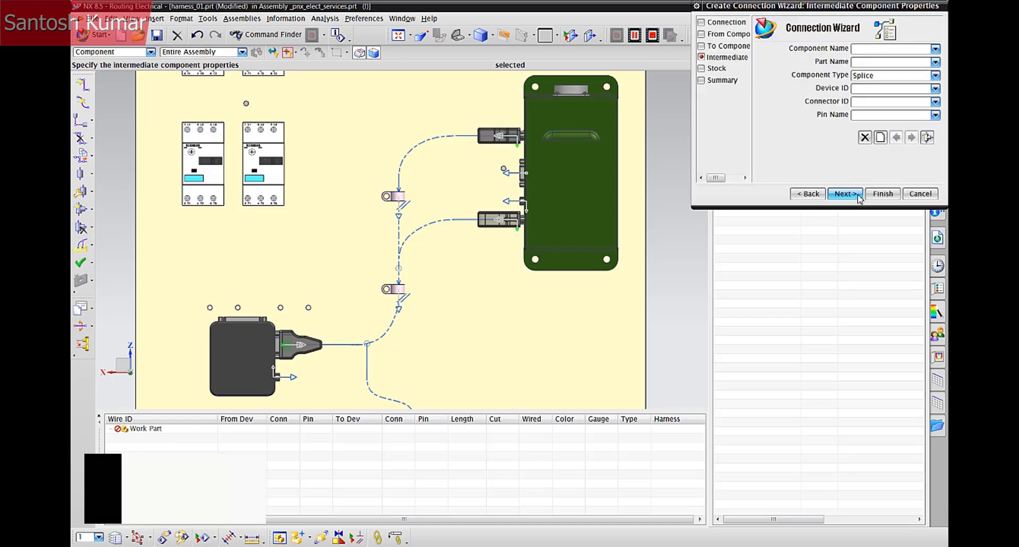
- Skip the intermediate component and assign wire W-726 from the Routing Part Library as the connection's stock
{"action": "left_click", "coordinate": [858, 195]}
{"action": "left_click", "coordinate": [843, 50]}
{"action": "left_click", "coordinate": [708, 94]}
{"action": "right_click", "coordinate": [732, 101]}
{"action": "left_click", "coordinate": [756, 107]}
{"action": "left_click", "coordinate": [789, 222]}
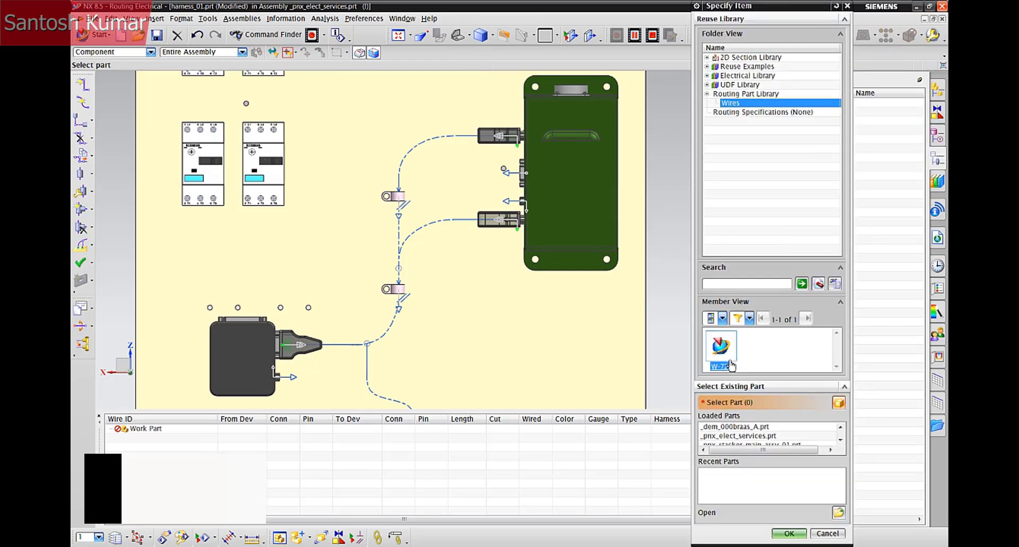
{"action": "left_click", "coordinate": [788, 535]}
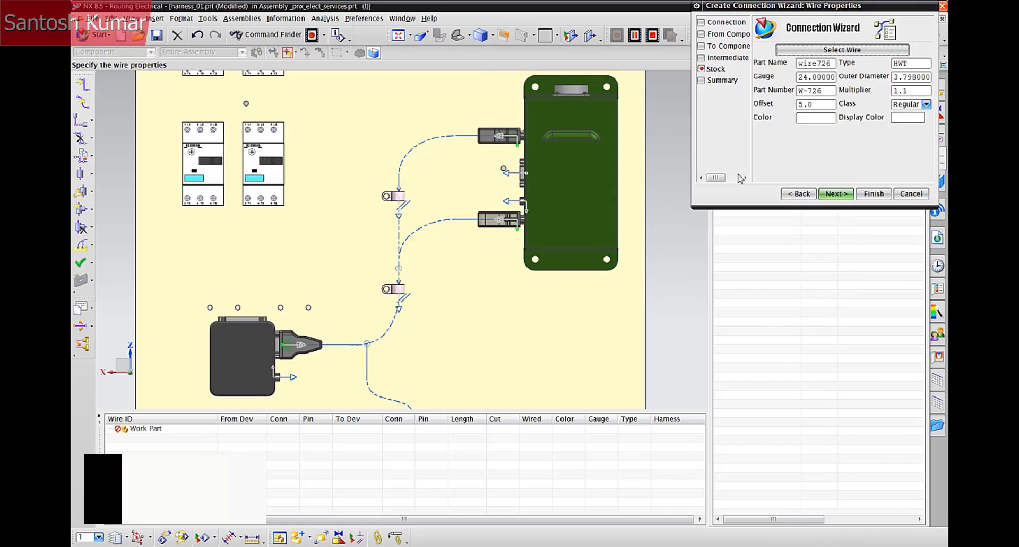
- Set the first wire's display color to Red and finish the connection so it is auto-routed
{"action": "left_click", "coordinate": [907, 117]}
{"action": "left_click", "coordinate": [789, 380]}
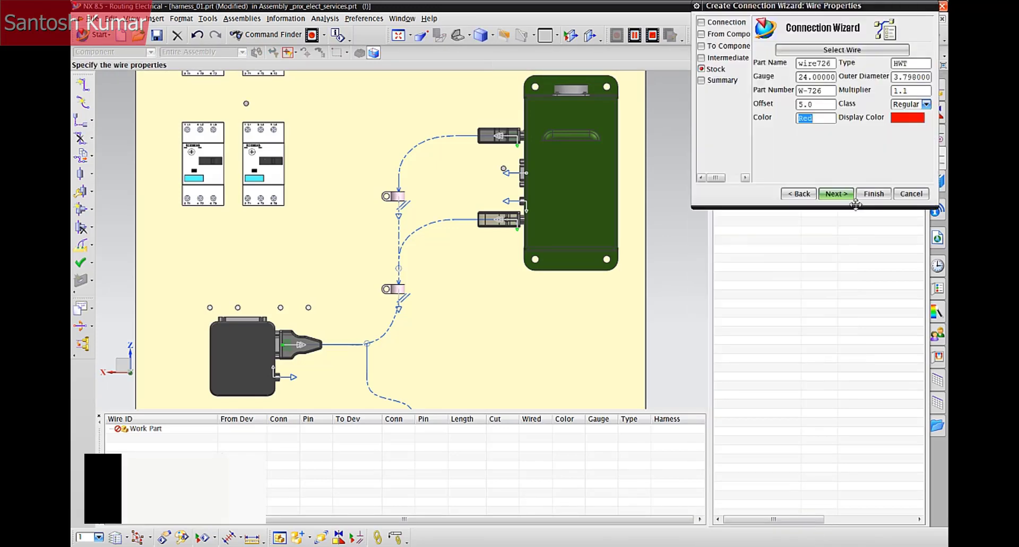
{"action": "left_click", "coordinate": [839, 193]}
{"action": "left_click", "coordinate": [854, 193]}
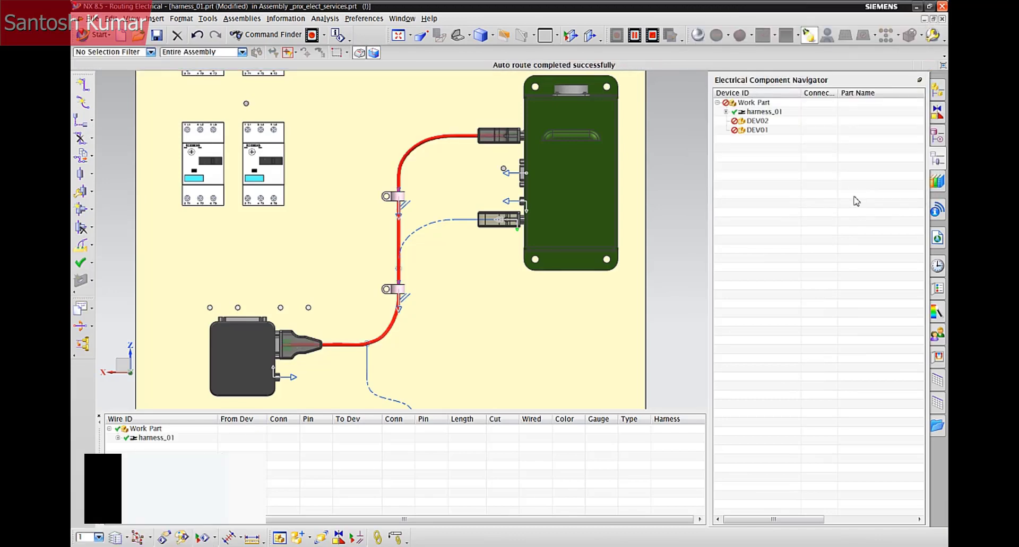
- Expand harness_01 and create a second connection based on Connection_1, using pin 2 on both DEV01 CON01 and DEV02 CON02
{"action": "left_click", "coordinate": [117, 438]}
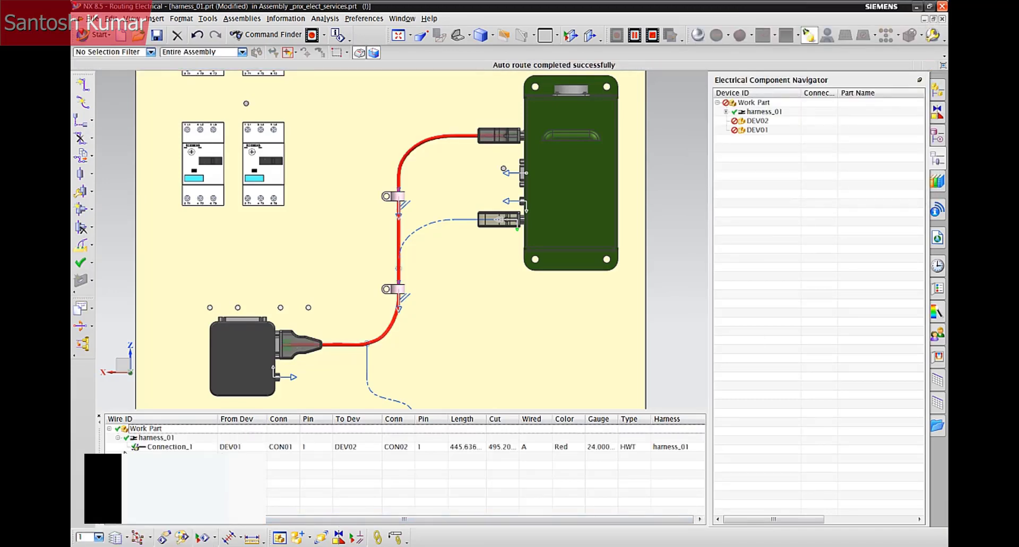
{"action": "left_click", "coordinate": [726, 111]}
{"action": "right_click", "coordinate": [183, 449]}
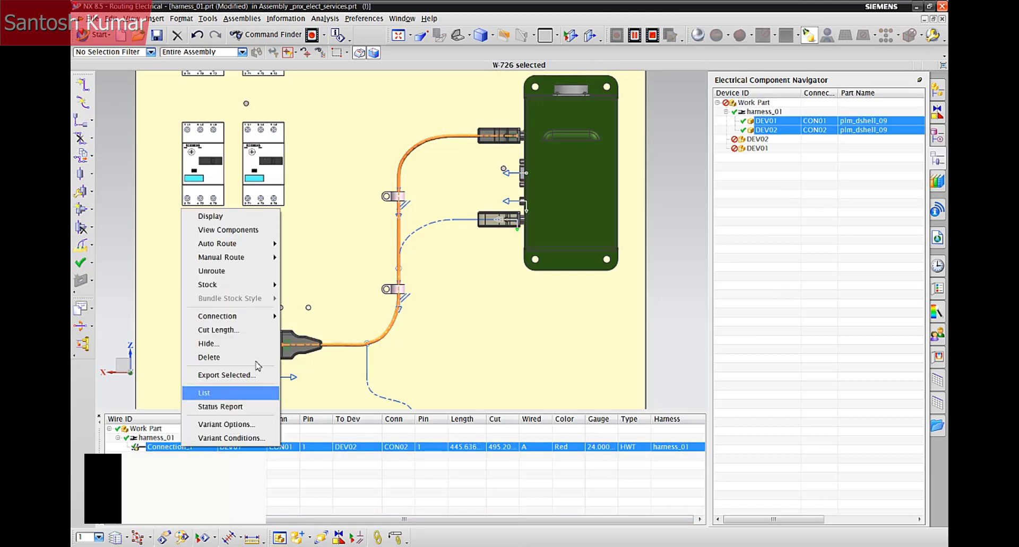
{"action": "mouse_move", "coordinate": [200, 316]}
{"action": "left_click", "coordinate": [298, 316]}
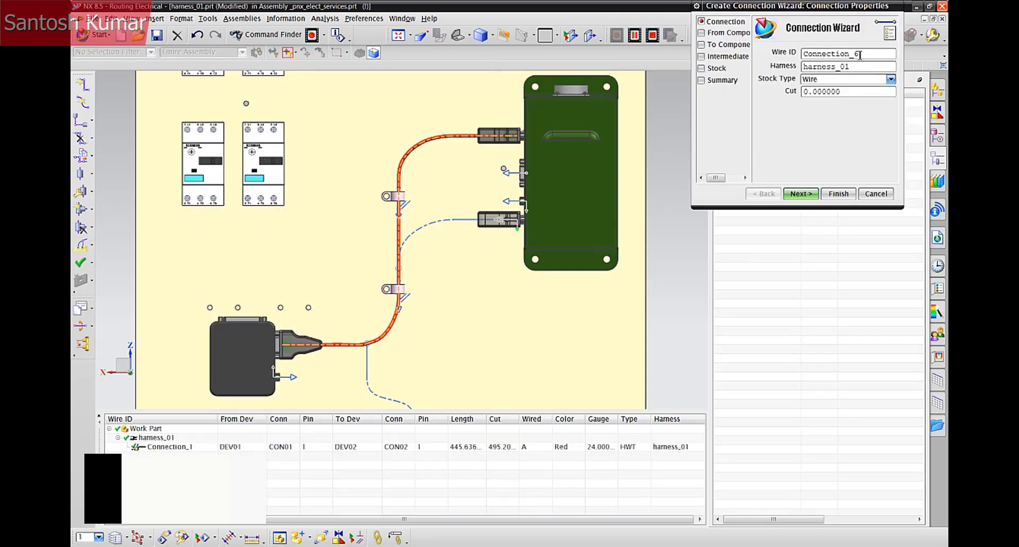
{"action": "left_click", "coordinate": [824, 196]}
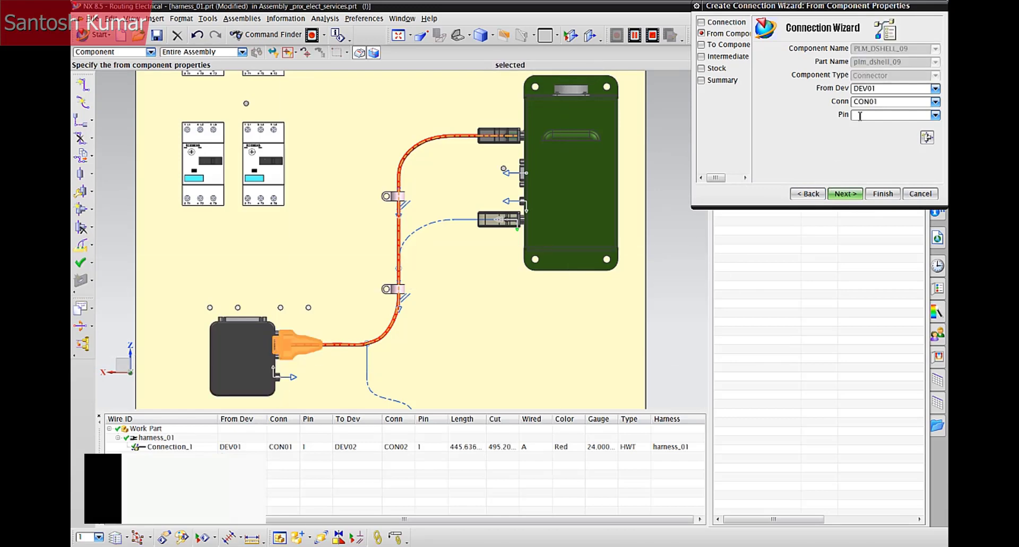
{"action": "left_click", "coordinate": [853, 194]}
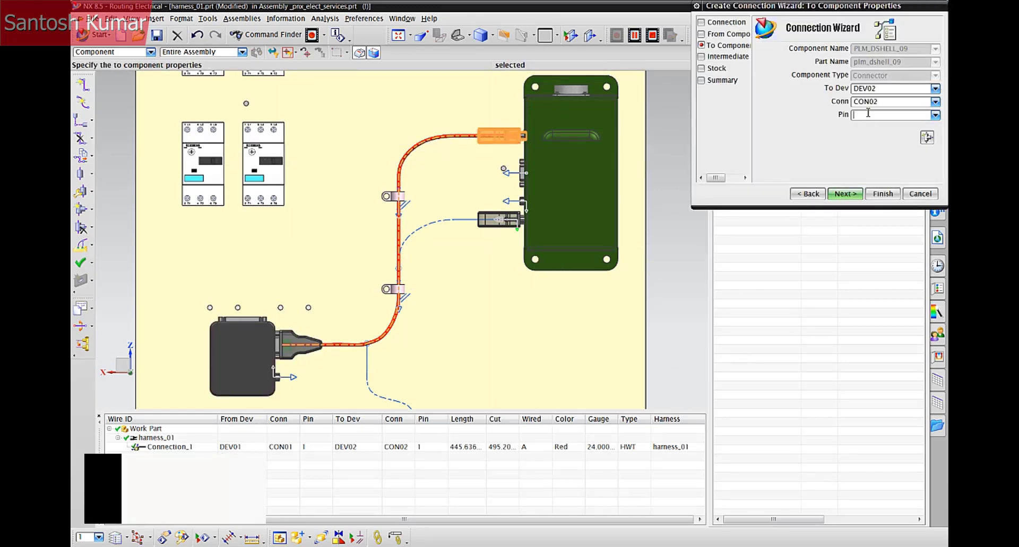
{"action": "left_click", "coordinate": [852, 195]}
- Assign wire W-726 from the Routing Part Library as the second connection's stock
{"action": "left_click", "coordinate": [852, 194]}
{"action": "left_click", "coordinate": [842, 51]}
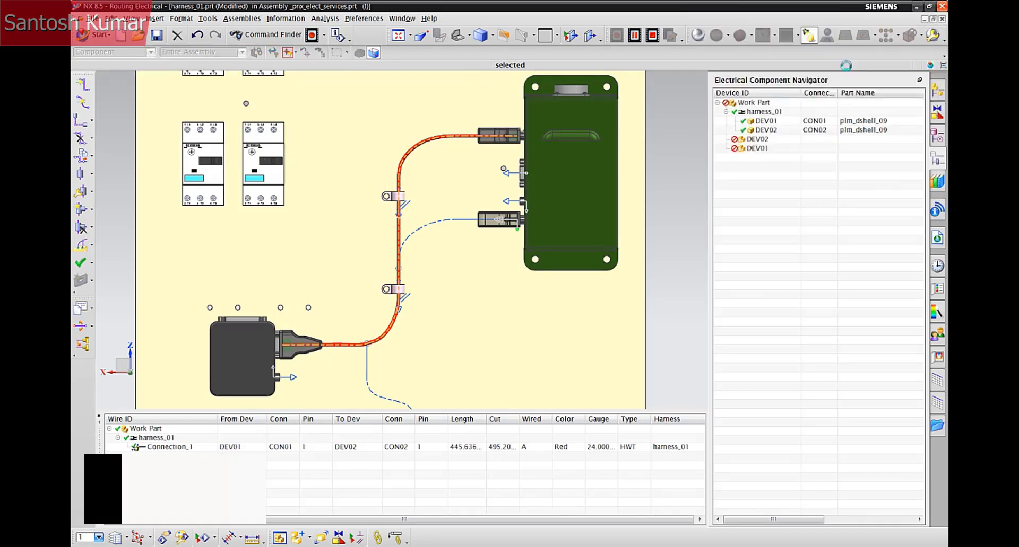
{"action": "left_click", "coordinate": [710, 95]}
{"action": "right_click", "coordinate": [729, 104]}
{"action": "left_click", "coordinate": [736, 116]}
{"action": "left_click", "coordinate": [787, 534]}
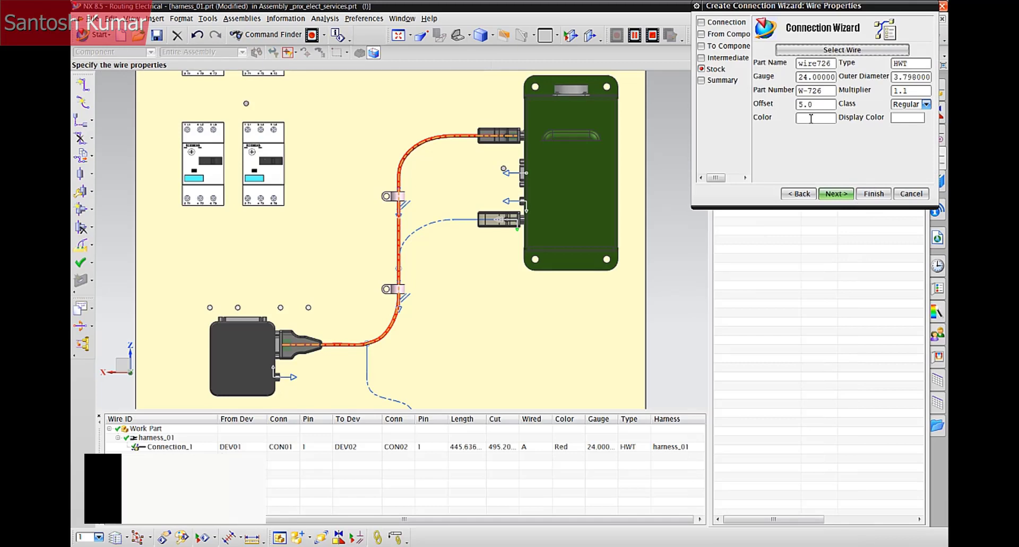
- Set the second wire's color to Emerald, finish the connection, and select each of the two wires to check them
{"action": "left_click", "coordinate": [906, 118]}
{"action": "left_click", "coordinate": [784, 381]}
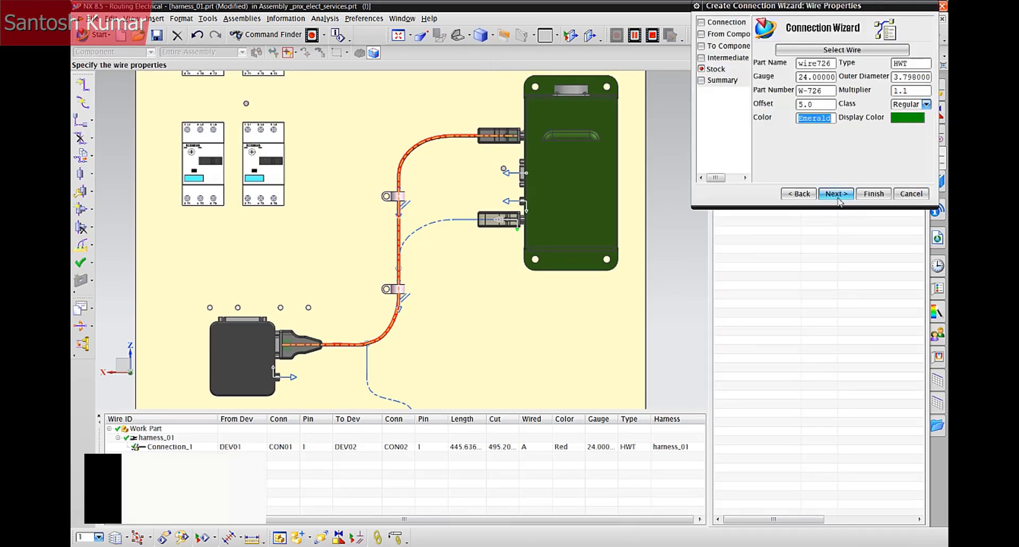
{"action": "left_click", "coordinate": [838, 194]}
{"action": "left_click", "coordinate": [860, 195]}
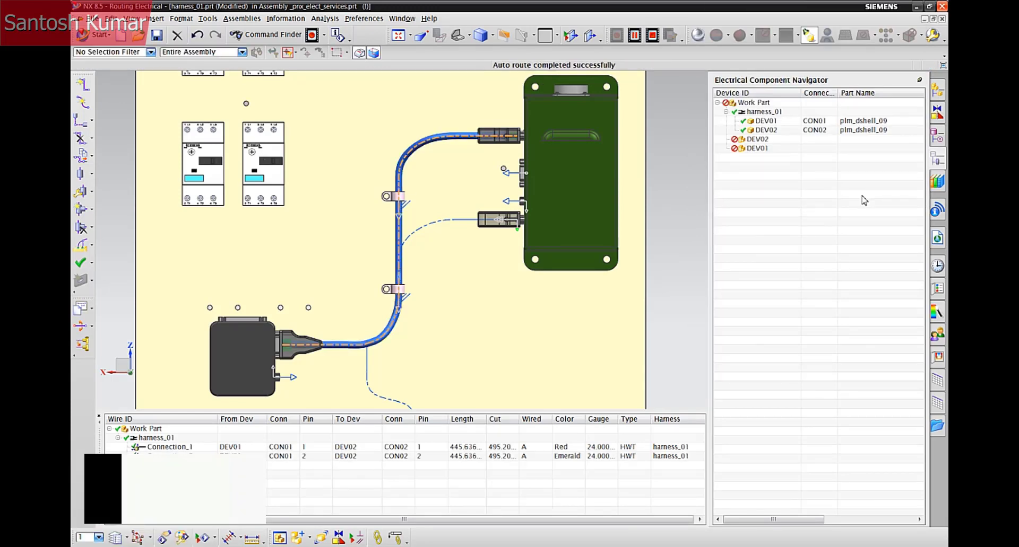
{"action": "left_click", "coordinate": [391, 457]}
{"action": "left_click", "coordinate": [391, 448]}
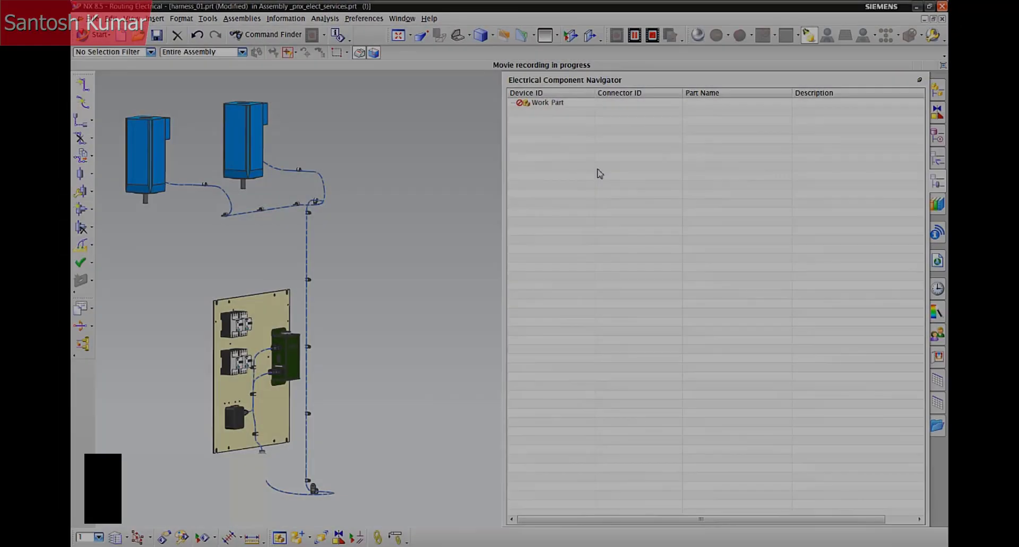
- Import the component list file output.cmp into the Electrical Component Navigator
{"action": "right_click", "coordinate": [598, 171]}
{"action": "mouse_move", "coordinate": [653, 246]}
{"action": "left_click", "coordinate": [723, 247]}
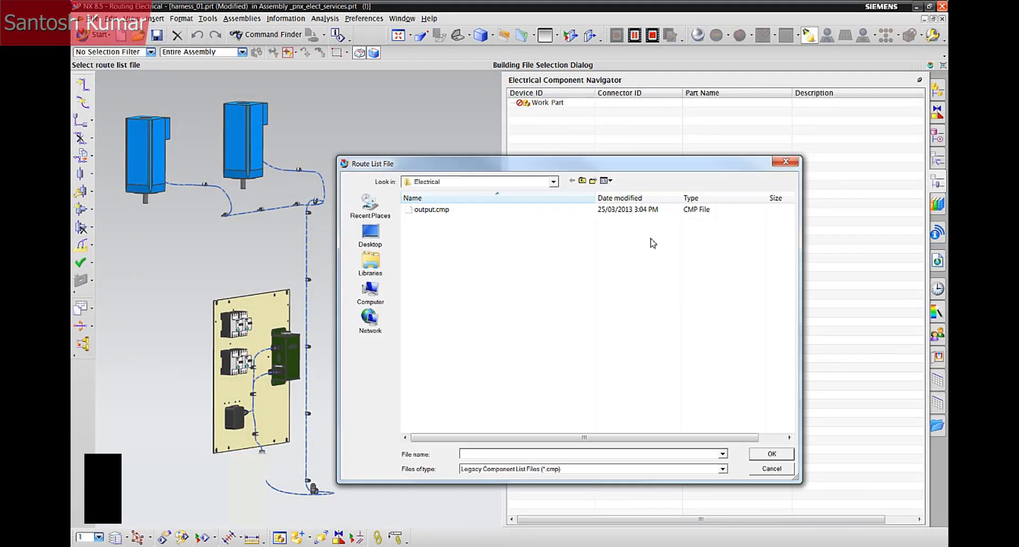
{"action": "left_click", "coordinate": [531, 210]}
{"action": "left_click", "coordinate": [765, 455]}
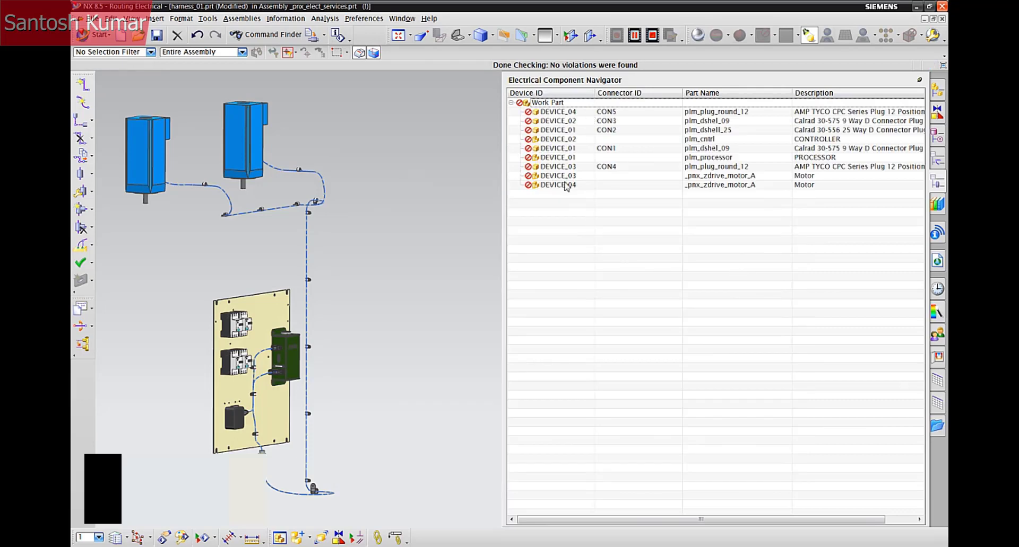
- Select all imported devices and connectors and auto-assign them to the parts in the assembly
{"action": "right_click", "coordinate": [567, 199]}
{"action": "left_click", "coordinate": [571, 217]}
{"action": "right_click", "coordinate": [566, 191]}
{"action": "left_click", "coordinate": [582, 228]}
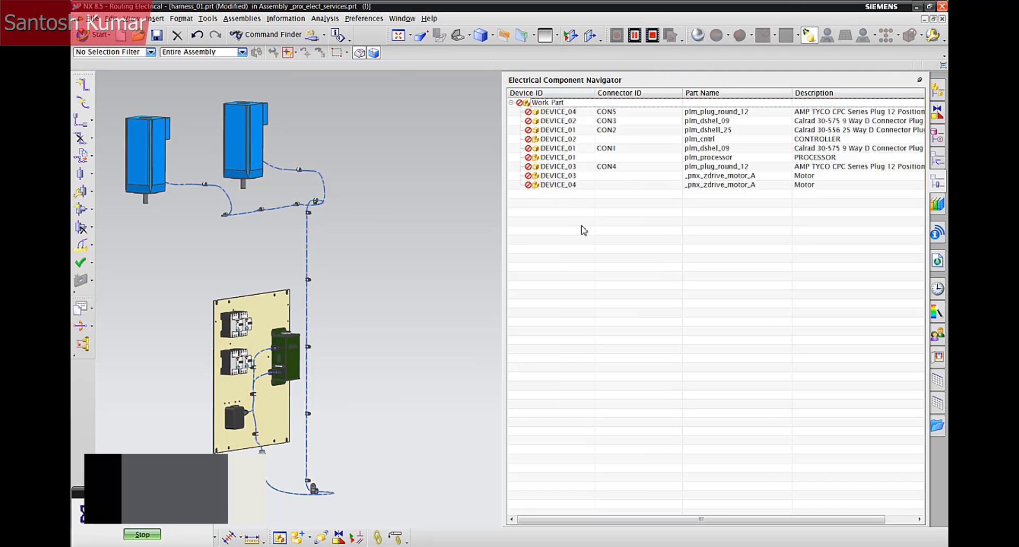
{"action": "left_click", "coordinate": [581, 227]}
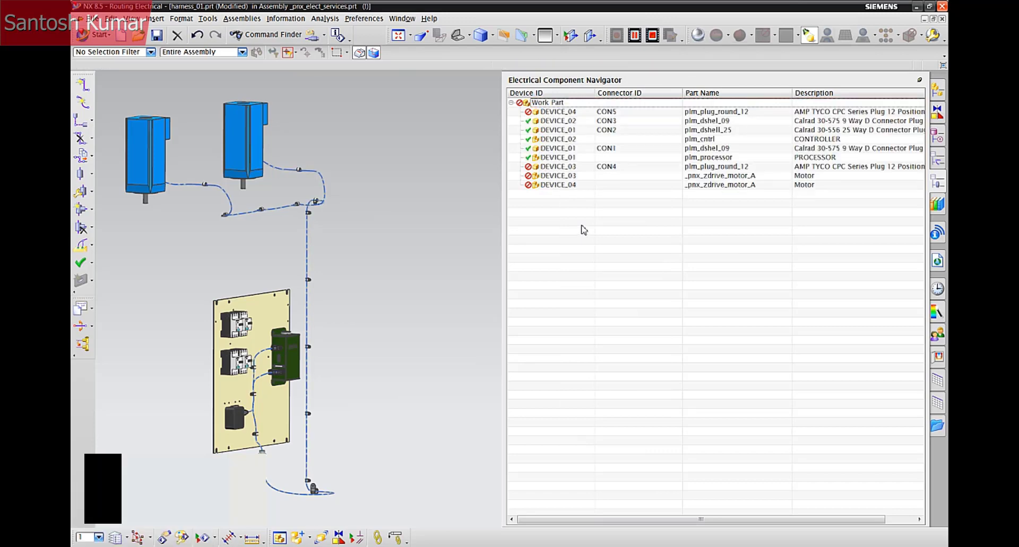
- Manually assign DEVICE_03 to the left-hand blue motor and DEVICE_04 to the other blue motor
{"action": "left_click", "coordinate": [570, 178]}
{"action": "left_click", "coordinate": [571, 185]}
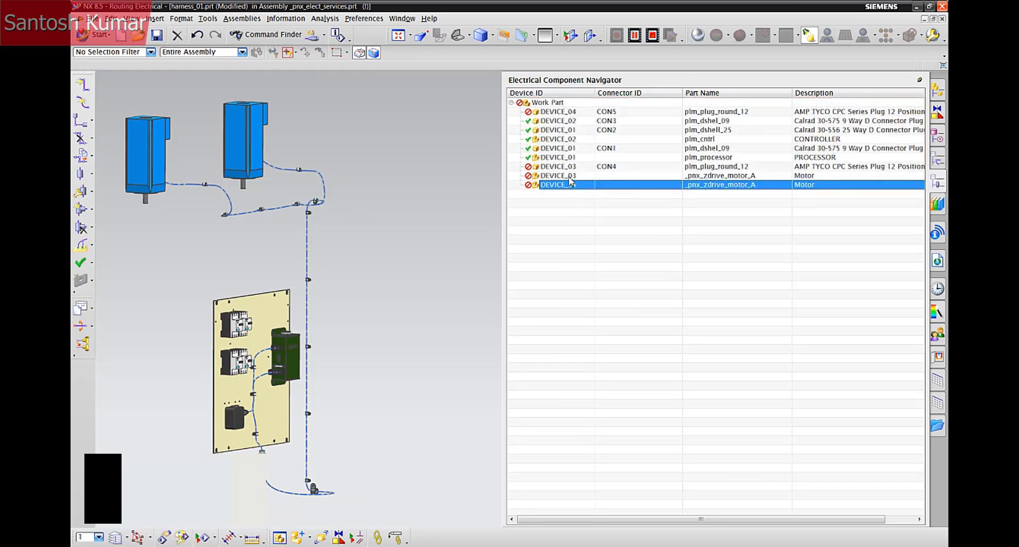
{"action": "left_click", "coordinate": [570, 178]}
{"action": "right_click", "coordinate": [569, 177]}
{"action": "left_click", "coordinate": [599, 198]}
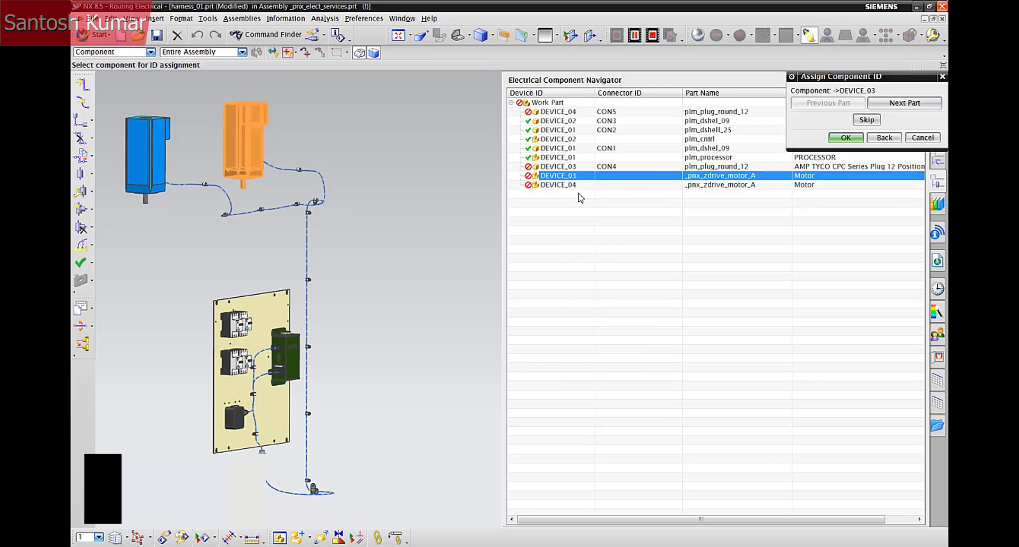
{"action": "left_click", "coordinate": [151, 138]}
{"action": "left_click", "coordinate": [573, 185]}
{"action": "right_click", "coordinate": [578, 186]}
{"action": "left_click", "coordinate": [599, 194]}
{"action": "left_click", "coordinate": [847, 139]}
- Select the whole component list and auto-assign the remaining motor plugs CON4 and CON5
{"action": "right_click", "coordinate": [578, 240]}
{"action": "left_click", "coordinate": [595, 246]}
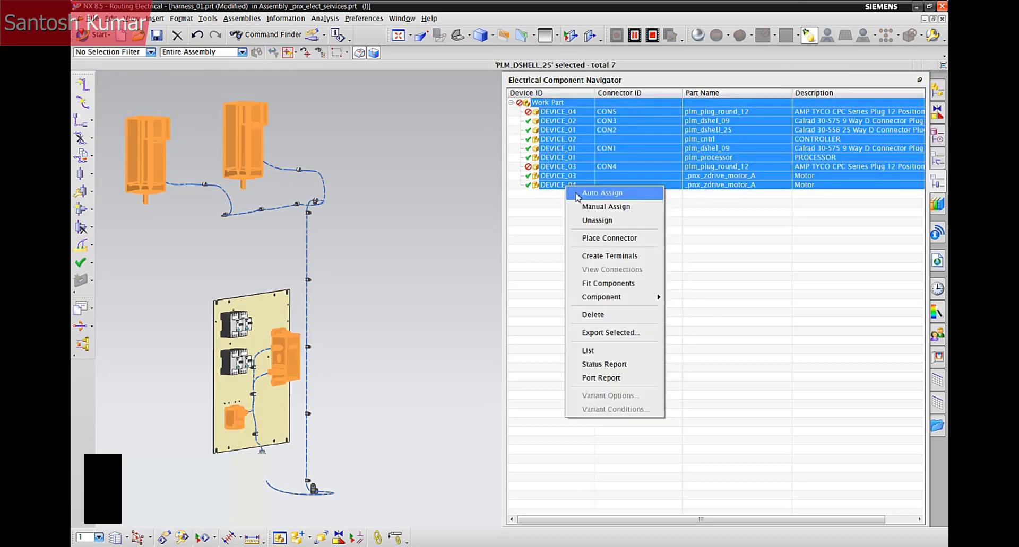
{"action": "left_click", "coordinate": [579, 195]}
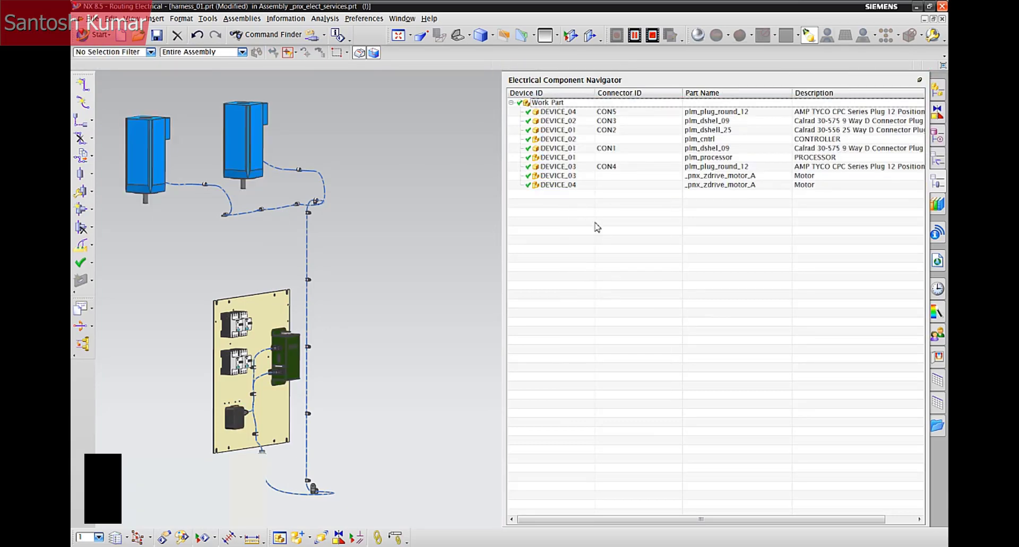
{"action": "left_click", "coordinate": [573, 178]}
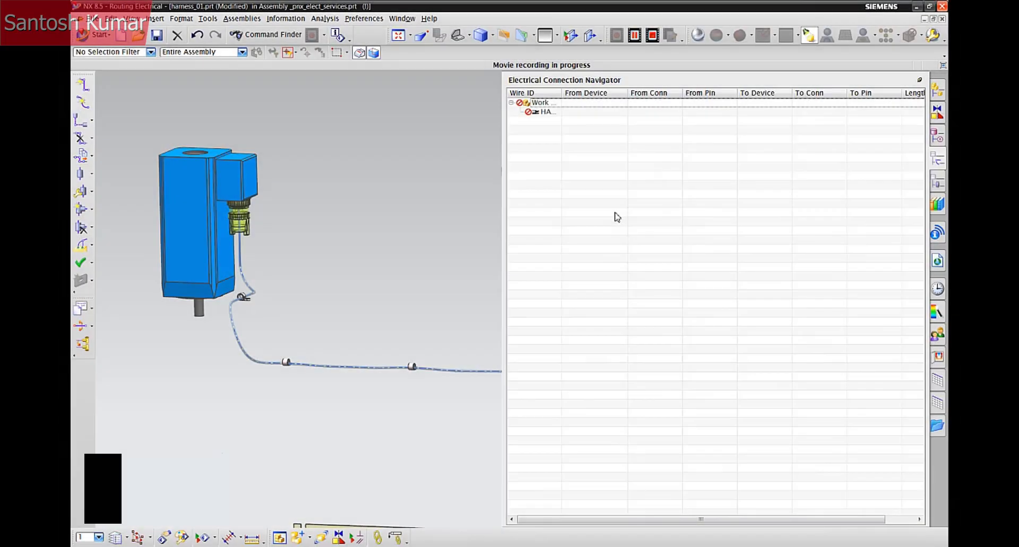
- Import the harness's connection list file, expand the HARNESS node, and widen the navigator to show the wire columns
{"action": "right_click", "coordinate": [614, 215]}
{"action": "mouse_move", "coordinate": [664, 299]}
{"action": "left_click", "coordinate": [728, 301]}
{"action": "left_click", "coordinate": [444, 211]}
{"action": "left_click", "coordinate": [762, 453]}
{"action": "left_click", "coordinate": [520, 112]}
{"action": "left_click_drag", "start_coordinate": [504, 345], "coordinate": [444, 344]}
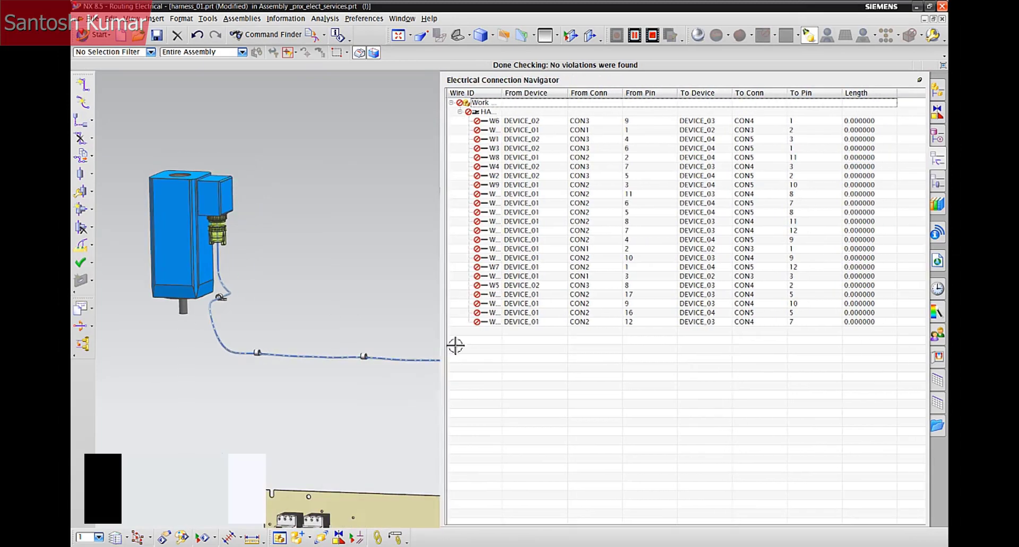
- Fit the whole assembly, sort the wires by a widened Wire ID column, and display wire W1 between its devices
{"action": "key", "text": "ctrl+f"}
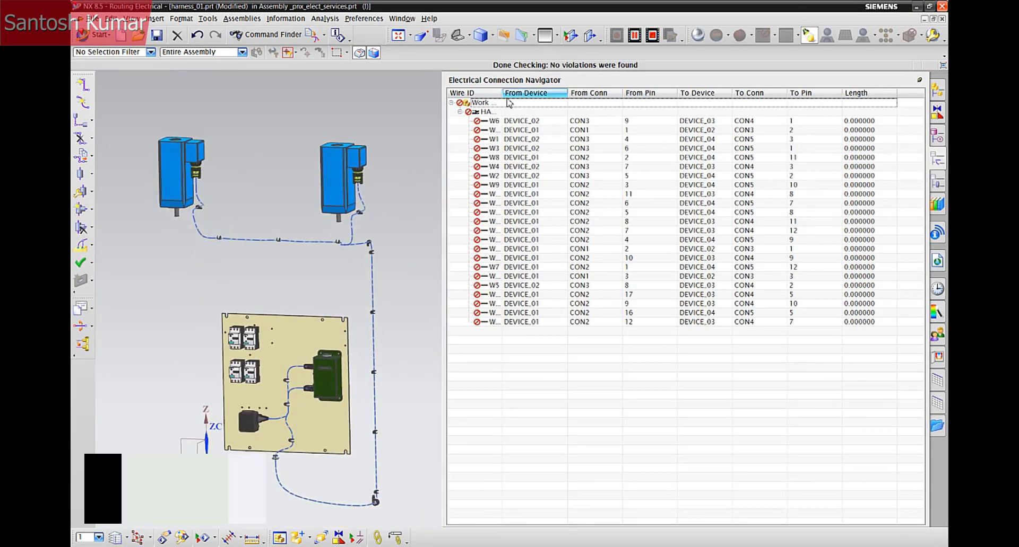
{"action": "left_click_drag", "start_coordinate": [559, 101], "coordinate": [557, 101]}
{"action": "right_click", "coordinate": [510, 126]}
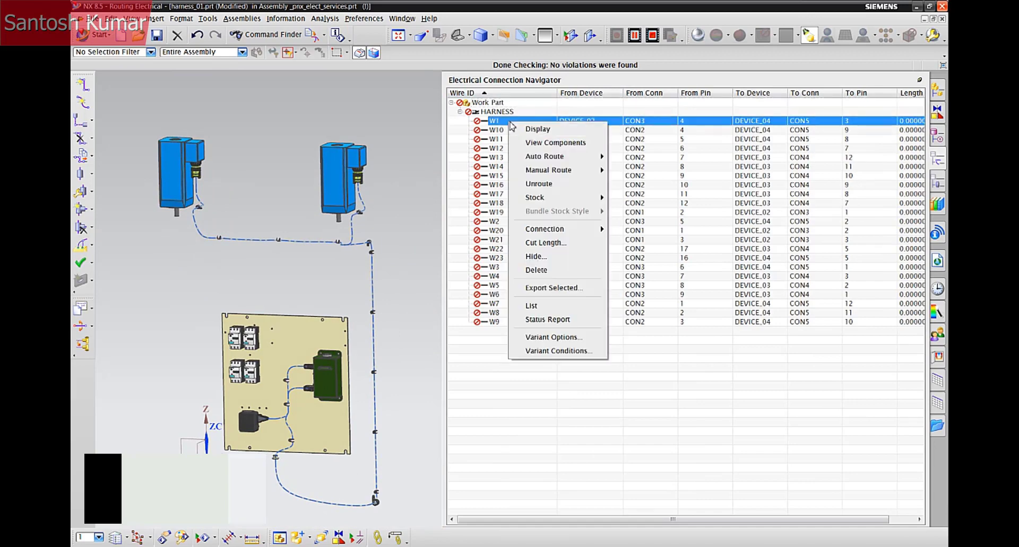
{"action": "left_click", "coordinate": [524, 203]}
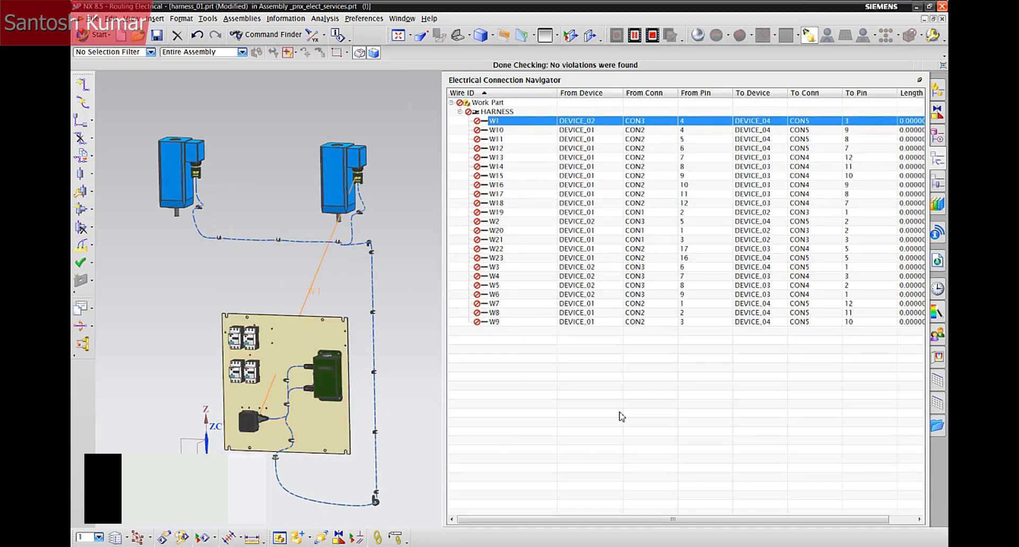
- Auto-route all wires of the harness along the paths and dismiss the bend-radius design rule violation
{"action": "right_click", "coordinate": [531, 369]}
{"action": "left_click", "coordinate": [547, 386]}
{"action": "right_click", "coordinate": [526, 331]}
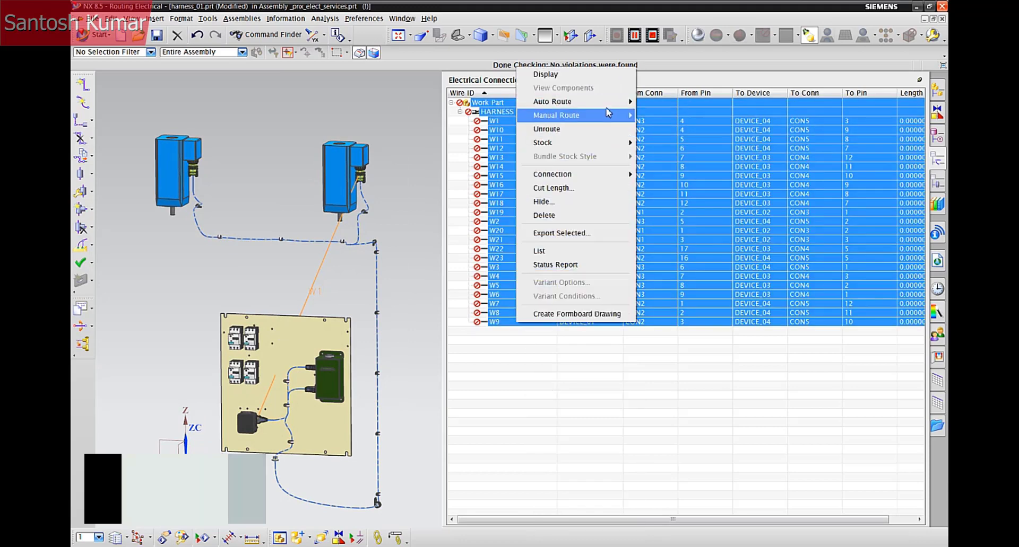
{"action": "mouse_move", "coordinate": [562, 101]}
{"action": "left_click", "coordinate": [663, 114]}
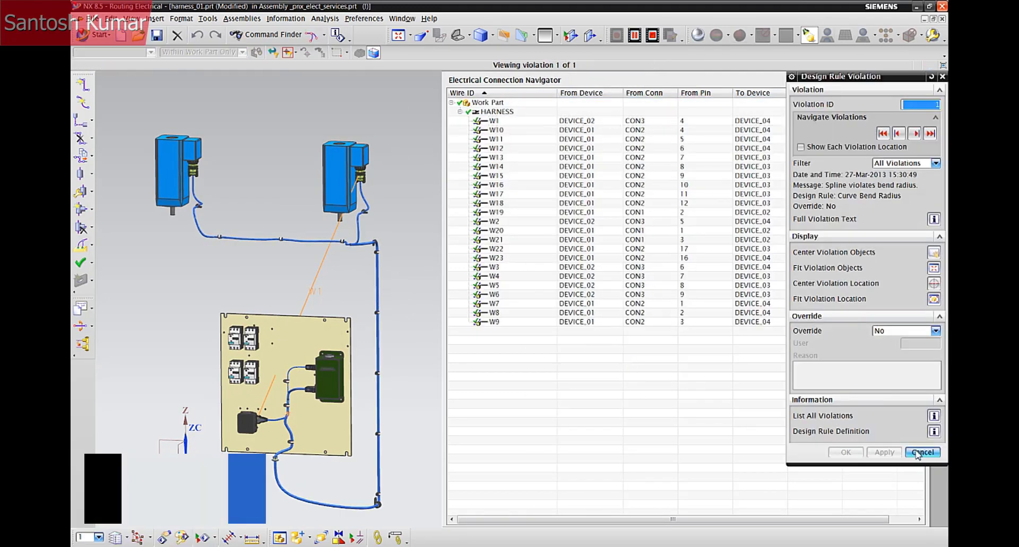
{"action": "left_click", "coordinate": [922, 453]}
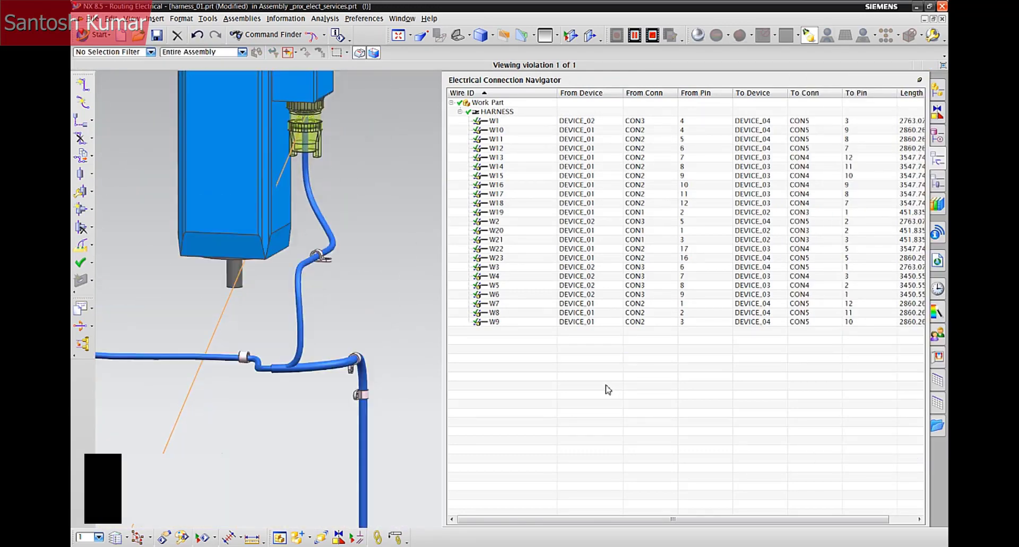
- Narrow the connection navigator, start an overstock, and specify the Fixed Cross Section dressing FixCross_0005_mm found by a nominal diameter of 12
{"action": "left_click_drag", "start_coordinate": [445, 391], "coordinate": [798, 387]}
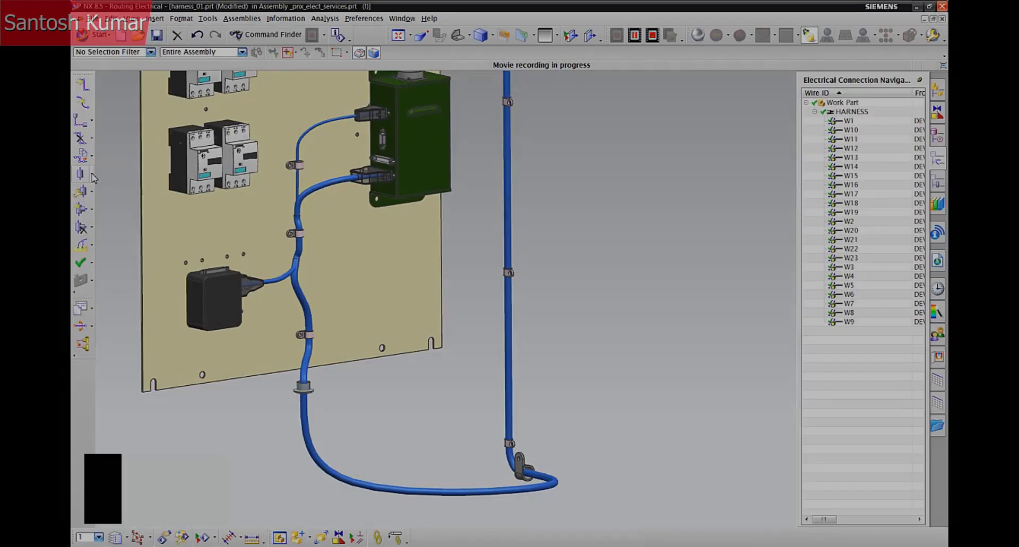
{"action": "left_click", "coordinate": [92, 174]}
{"action": "left_click", "coordinate": [126, 187]}
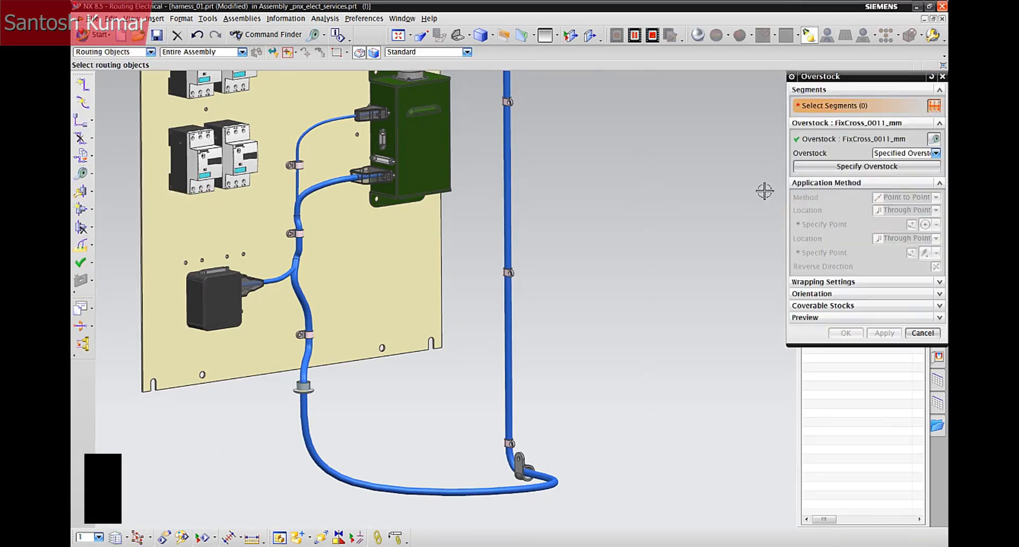
{"action": "left_click", "coordinate": [883, 164]}
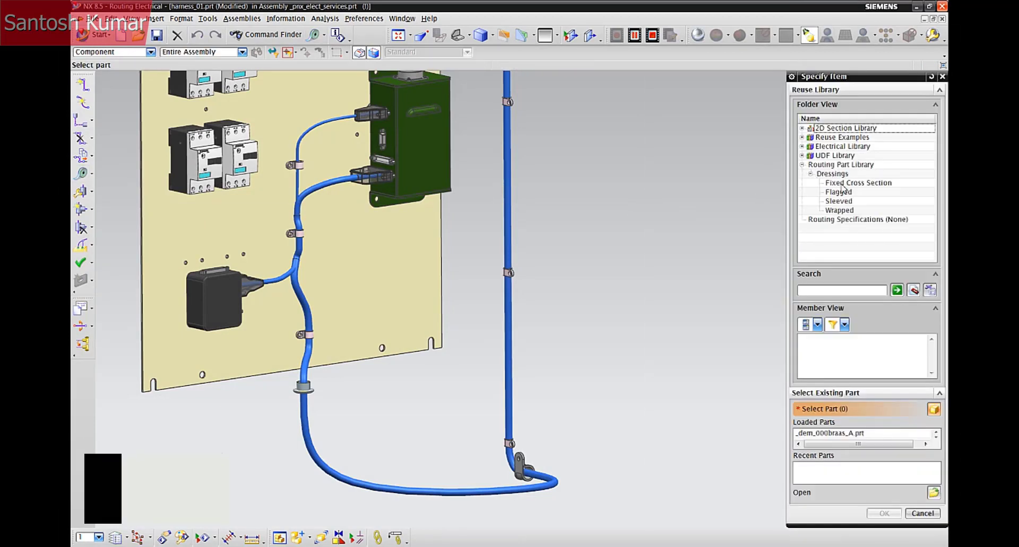
{"action": "left_click", "coordinate": [848, 183]}
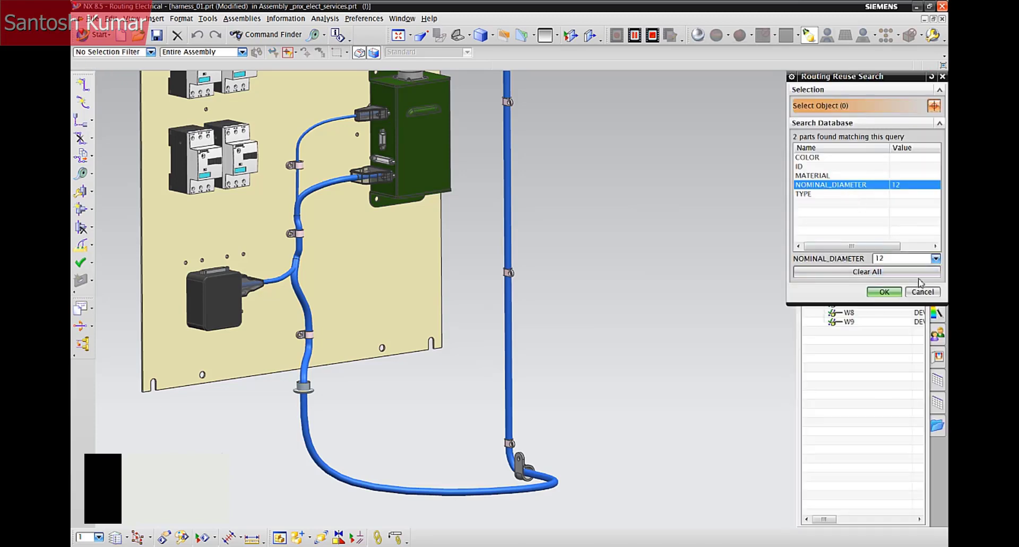
{"action": "left_click", "coordinate": [907, 277]}
{"action": "left_click", "coordinate": [936, 259]}
{"action": "left_click", "coordinate": [905, 277]}
{"action": "left_click", "coordinate": [895, 292]}
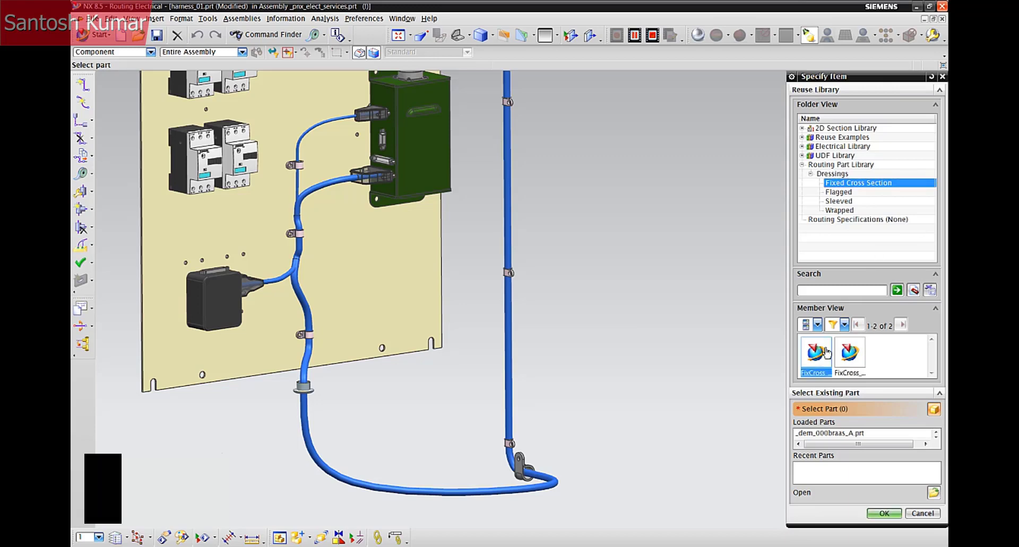
{"action": "left_click", "coordinate": [884, 515]}
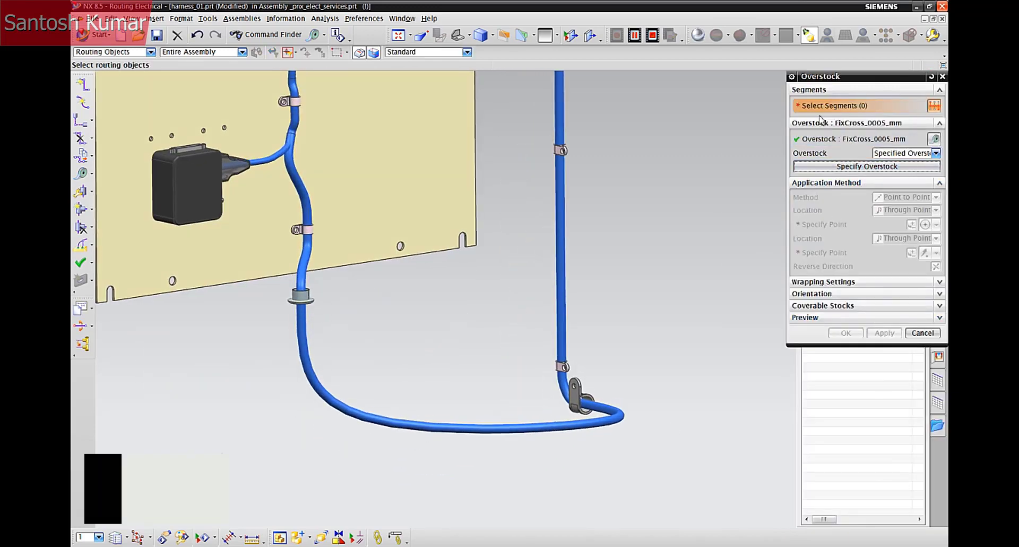
- Apply the overstock point to point on the lower cable loop, between the arc centers of the plate's grommet and the large clamp
{"action": "left_click", "coordinate": [498, 426]}
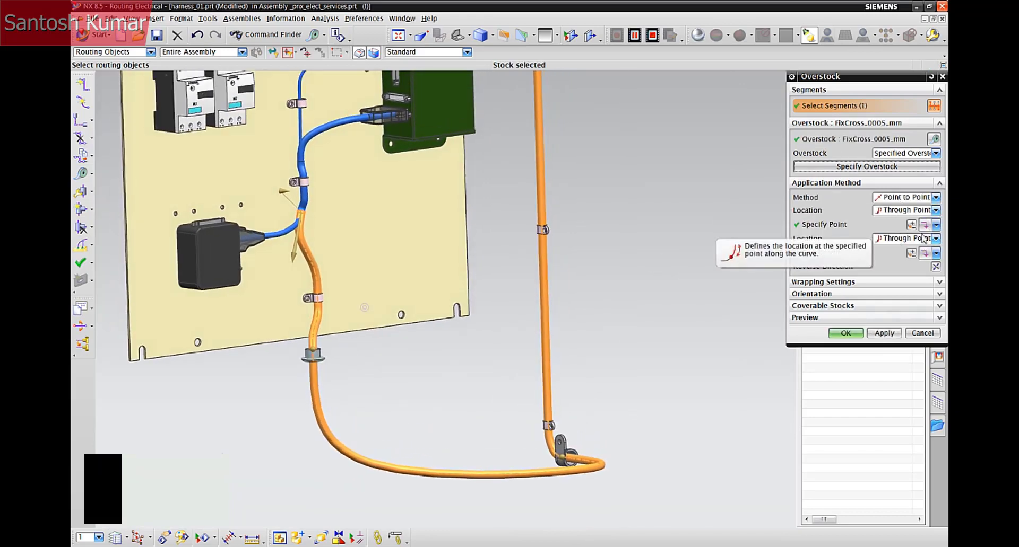
{"action": "left_click", "coordinate": [936, 226]}
{"action": "left_click", "coordinate": [927, 329]}
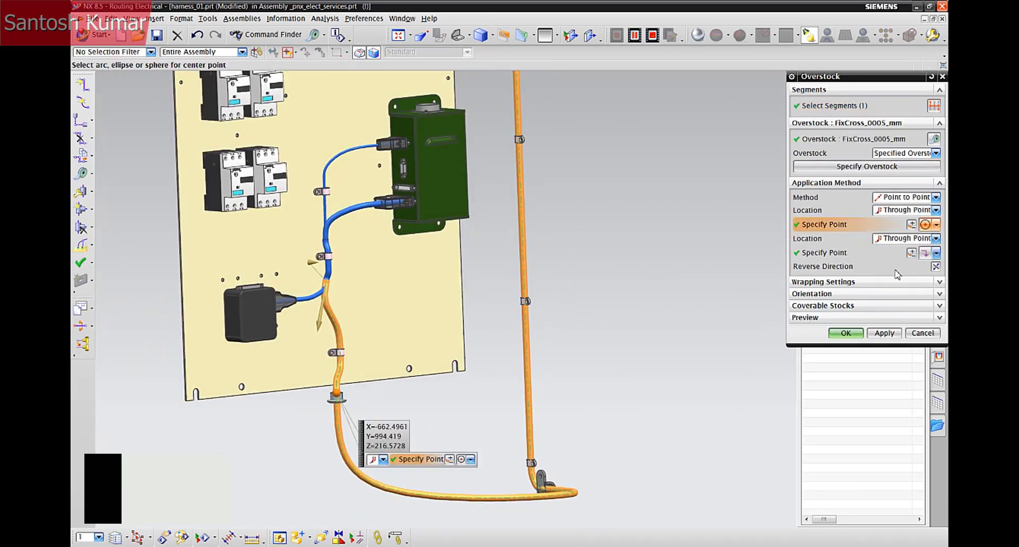
{"action": "scroll", "coordinate": [496, 364], "scroll_direction": "up", "scroll_amount": 5}
{"action": "scroll", "coordinate": [369, 358], "scroll_direction": "down", "scroll_amount": 5}
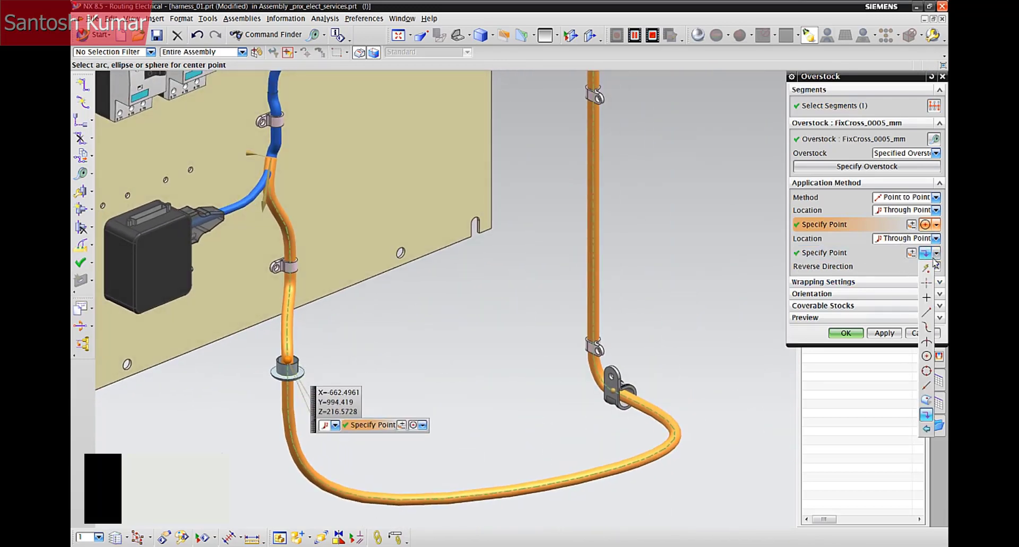
{"action": "left_click", "coordinate": [928, 357]}
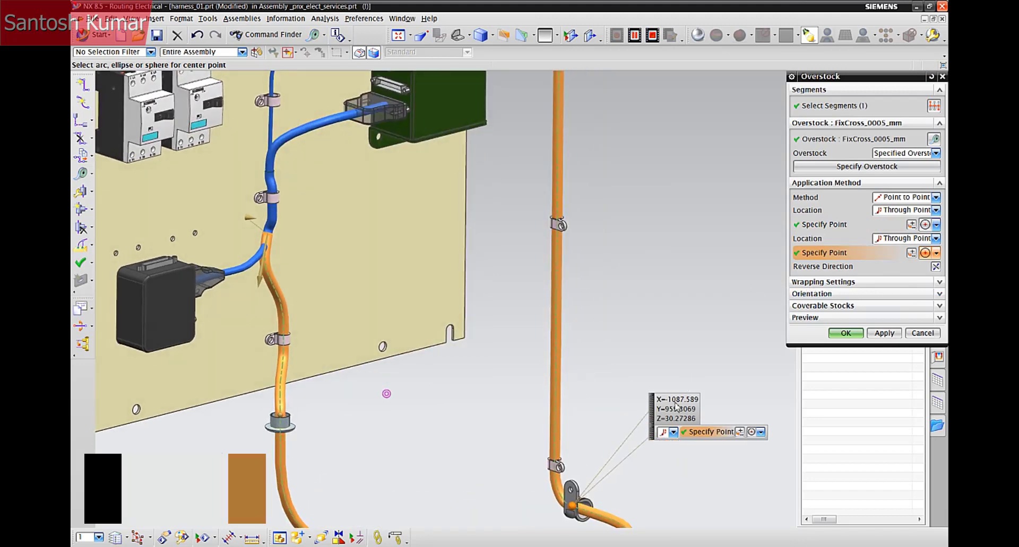
{"action": "scroll", "coordinate": [582, 413], "scroll_direction": "down", "scroll_amount": 1}
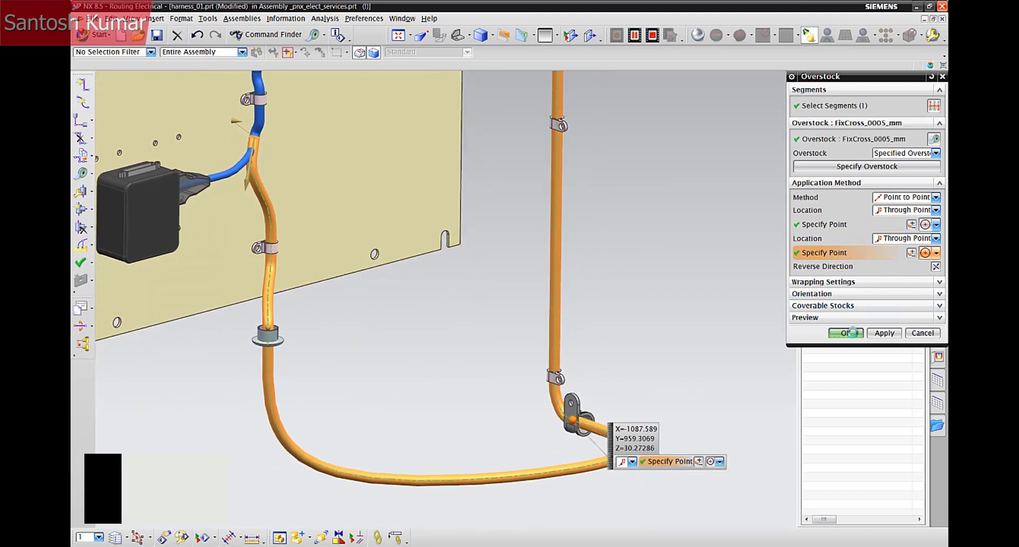
{"action": "left_click", "coordinate": [849, 333]}
- Create terminals for the lower, wide plug on the green processor box, with cut back and extension from characteristics
{"action": "mouse_move", "coordinate": [692, 311]}
{"action": "middle_mouse_down"}
{"action": "mouse_move", "coordinate": [737, 343]}
{"action": "mouse_move", "coordinate": [724, 406]}
{"action": "middle_mouse_up"}
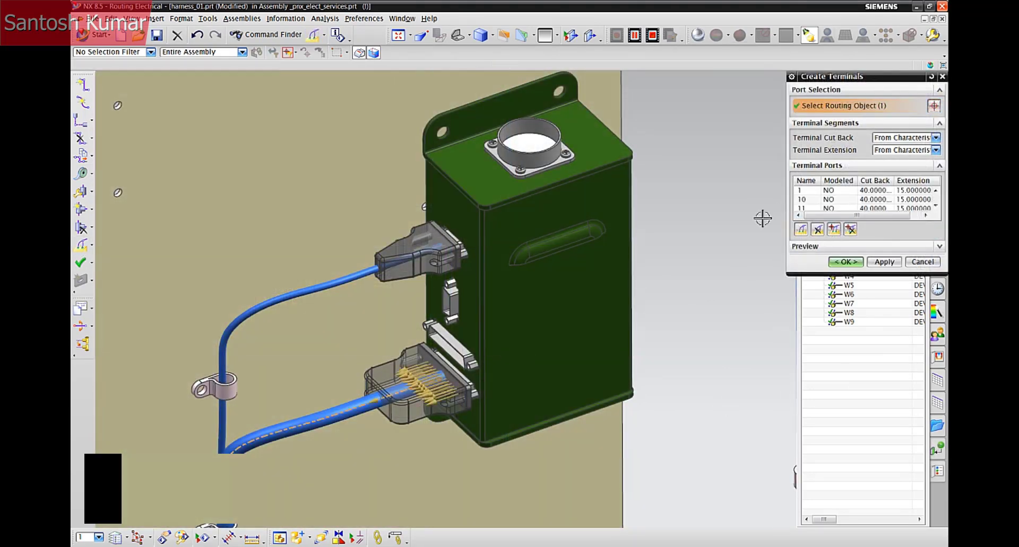
{"action": "right_click", "coordinate": [821, 239]}
{"action": "left_click", "coordinate": [845, 255]}
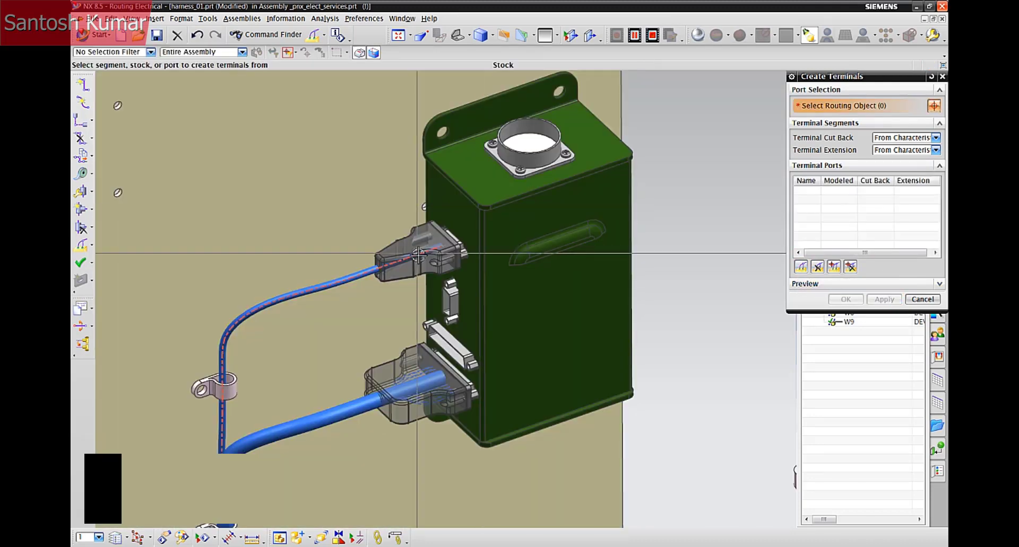
- Model terminals for ports 1, 2 and 3 of the upper, smaller plug on the green processor box
{"action": "left_click", "coordinate": [418, 256]}
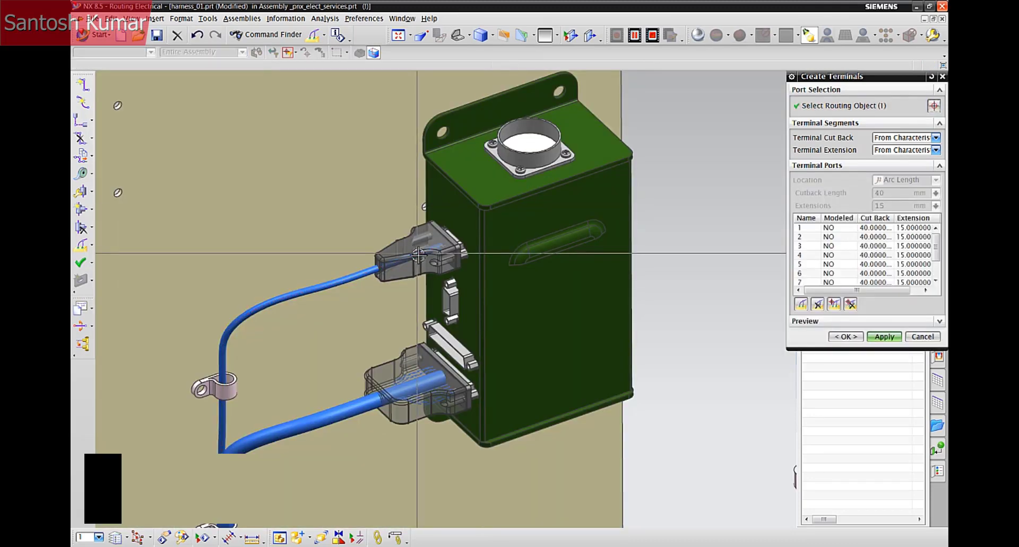
{"action": "right_click", "coordinate": [841, 236]}
{"action": "left_click", "coordinate": [849, 255]}
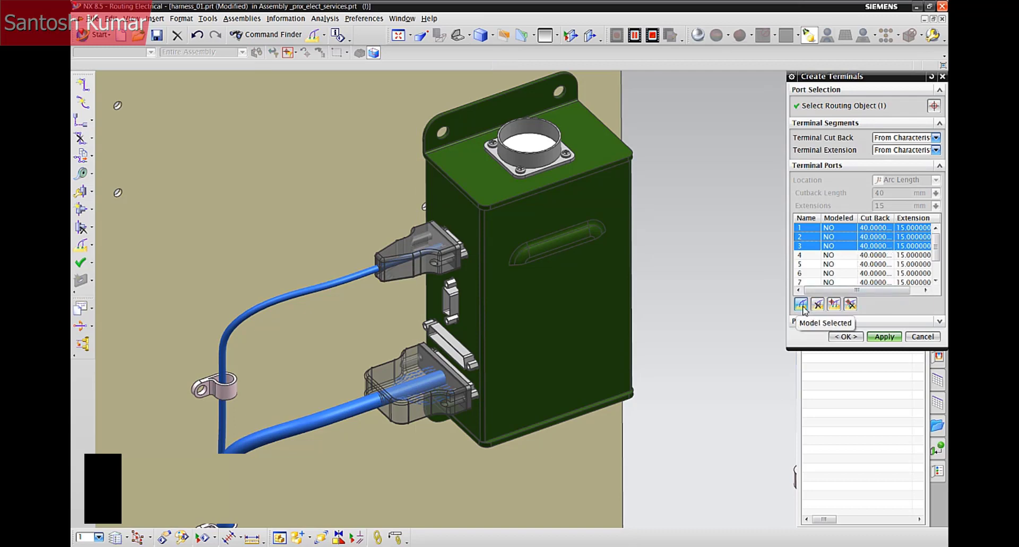
{"action": "right_click", "coordinate": [821, 247]}
{"action": "left_click", "coordinate": [835, 291]}
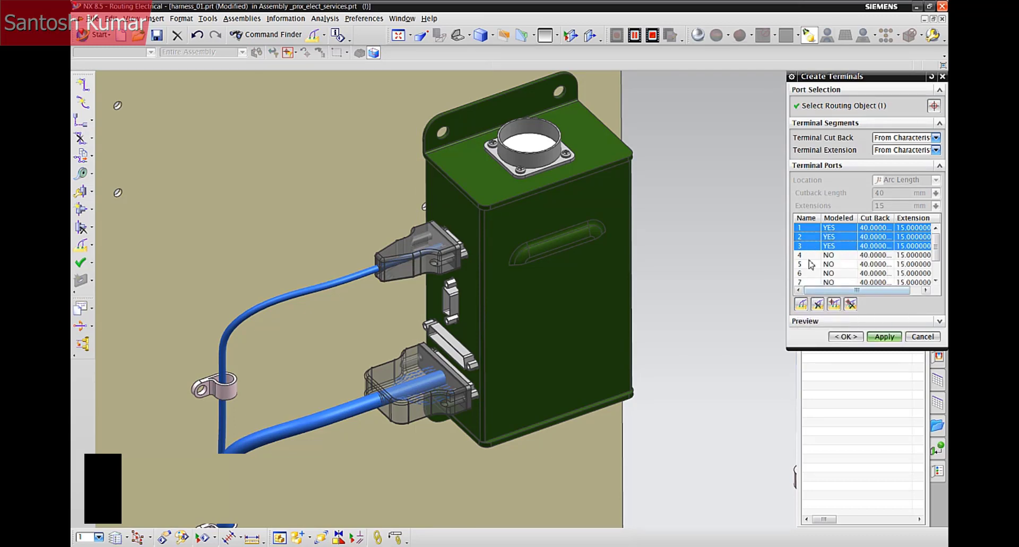
{"action": "left_click", "coordinate": [846, 337]}
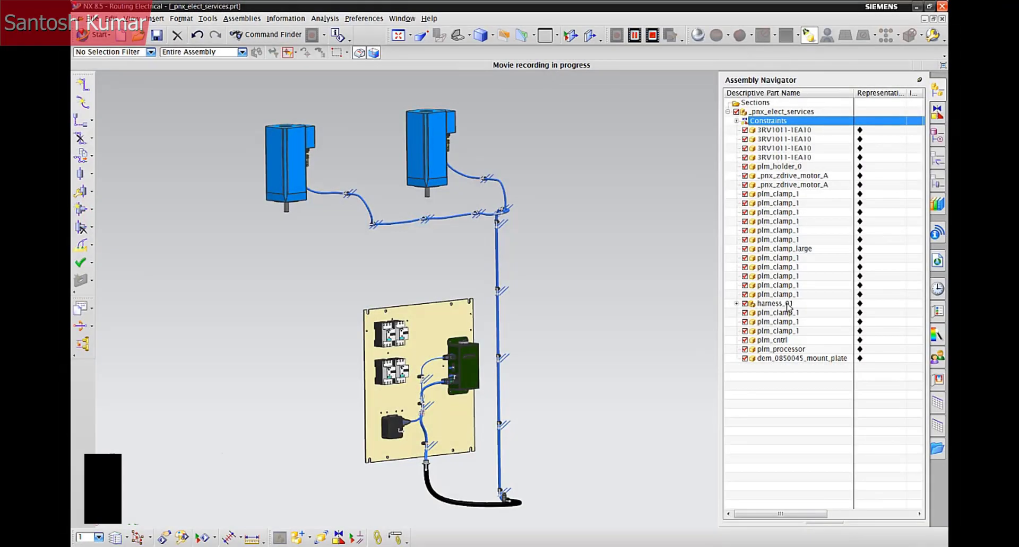
- Make the harness_01 component of the assembly the displayed part
{"action": "left_click", "coordinate": [787, 308]}
{"action": "right_click", "coordinate": [788, 307]}
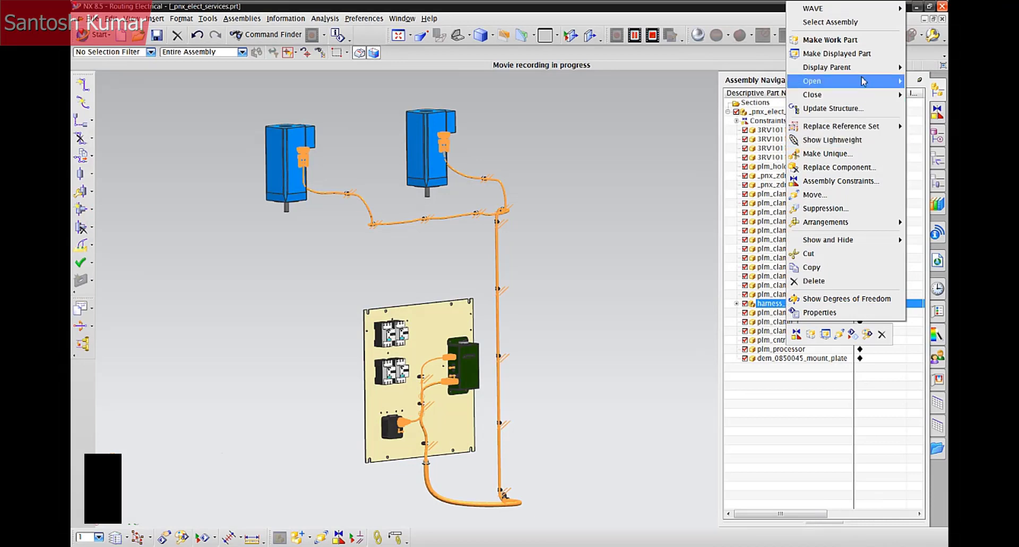
{"action": "left_click", "coordinate": [836, 54]}
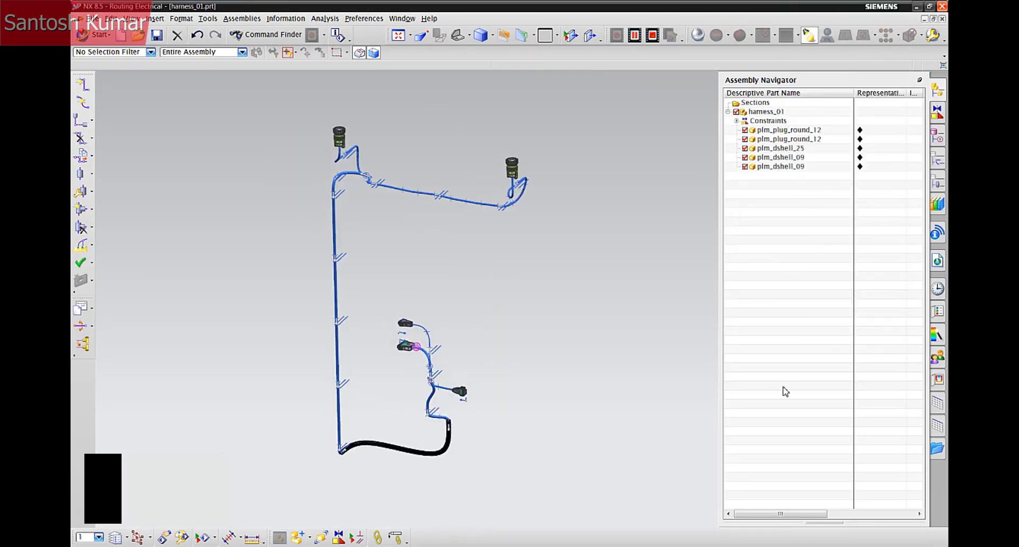
- Create the A1 formboard drawing harness_01_dwg1.prt of the harness, trying As Designed branch angles before returning its layout to Standard Angles
{"action": "left_click", "coordinate": [81, 309]}
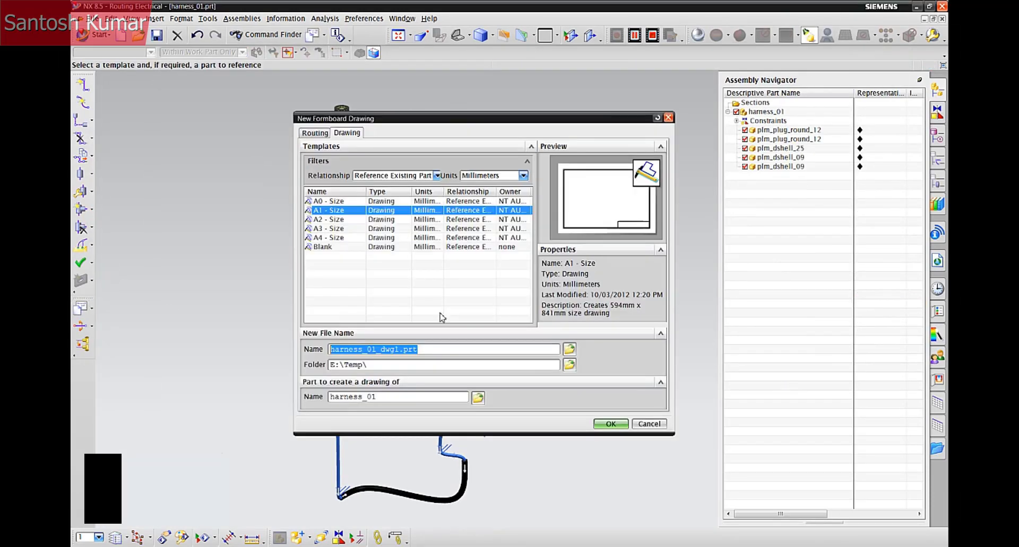
{"action": "left_click", "coordinate": [605, 425]}
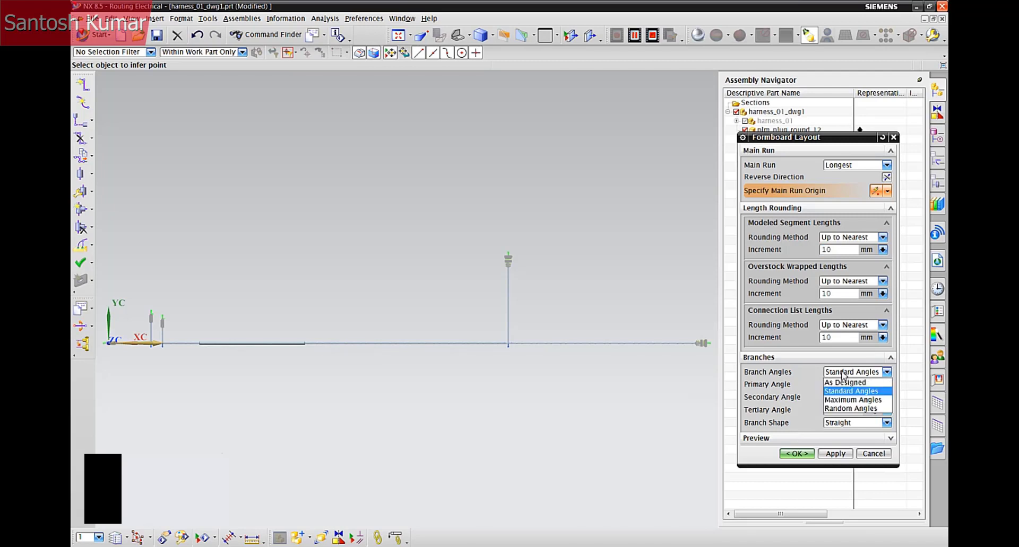
{"action": "left_click", "coordinate": [845, 382]}
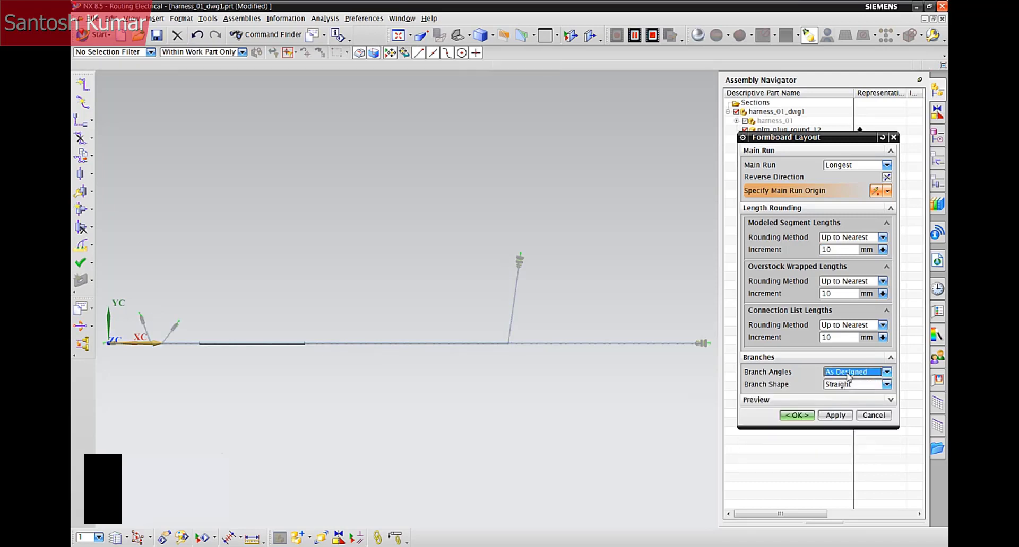
{"action": "left_click", "coordinate": [847, 373]}
{"action": "left_click", "coordinate": [849, 395]}
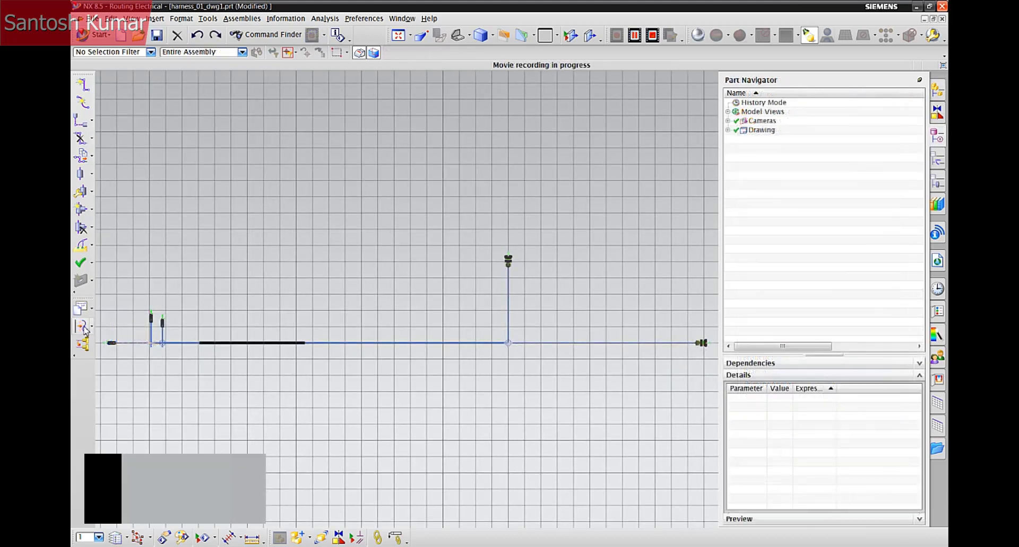
- Fold the main run beyond the black overstock down, back and down again with three radial bends of radius 20
{"action": "left_click", "coordinate": [92, 326]}
{"action": "left_click", "coordinate": [133, 340]}
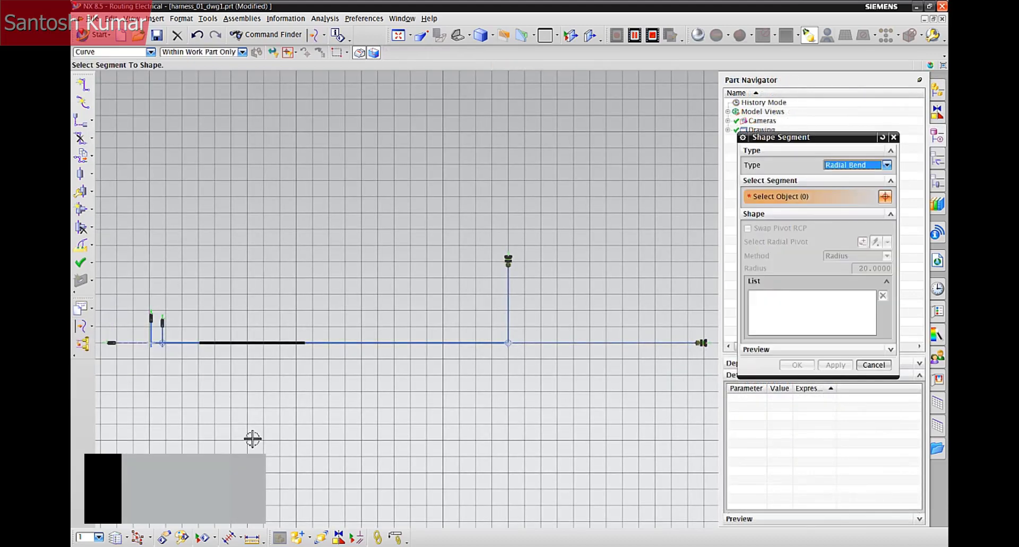
{"action": "left_click", "coordinate": [331, 345]}
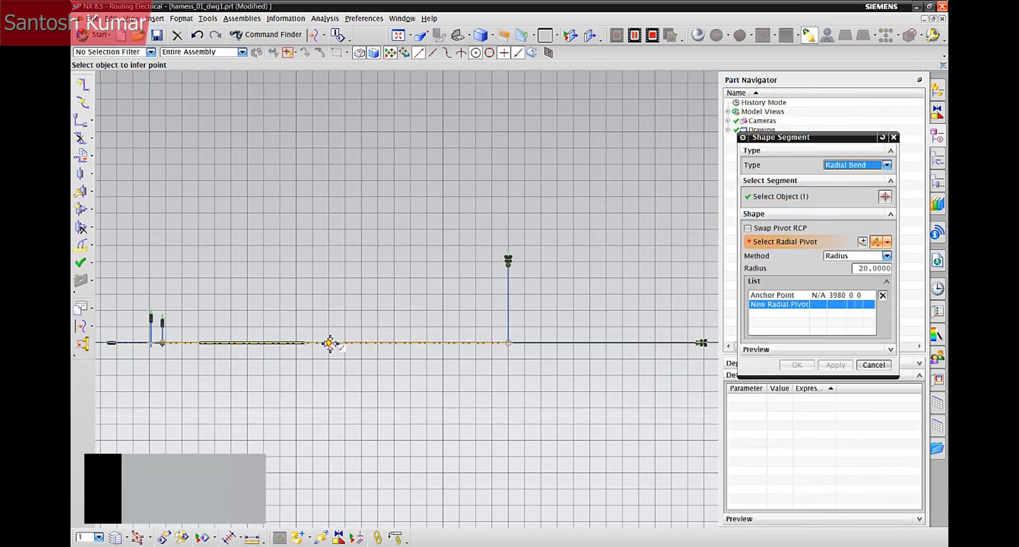
{"action": "left_click", "coordinate": [330, 343]}
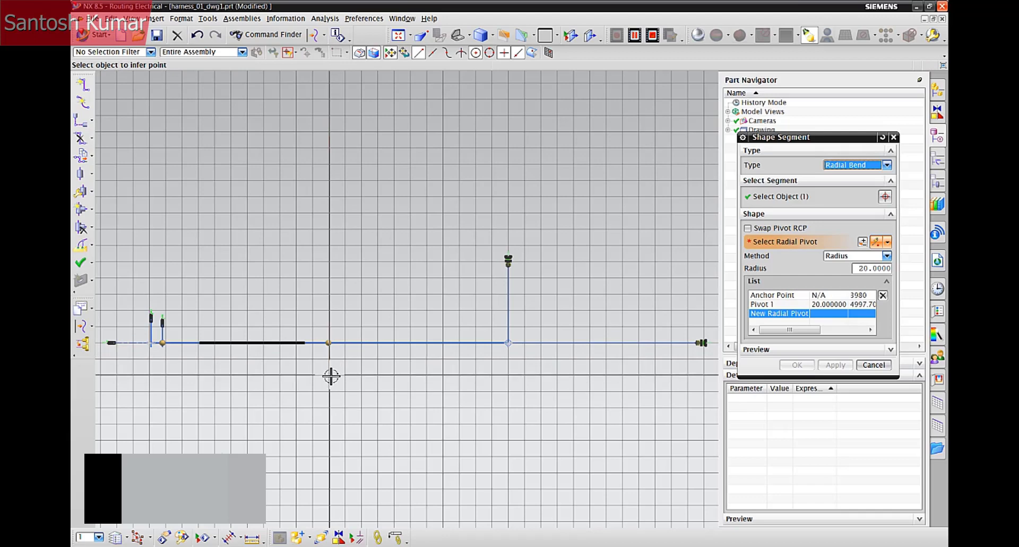
{"action": "left_click", "coordinate": [329, 375]}
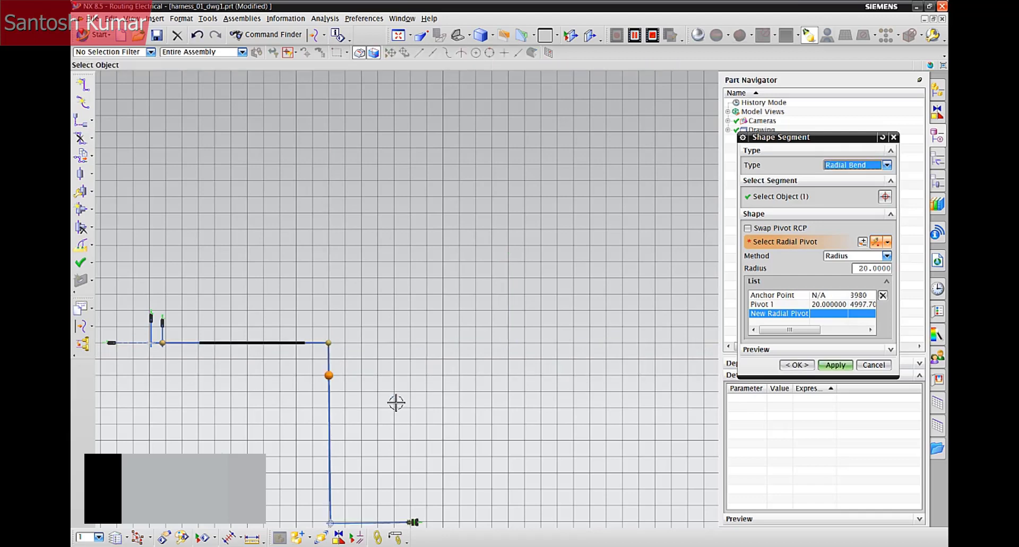
{"action": "left_click", "coordinate": [215, 376]}
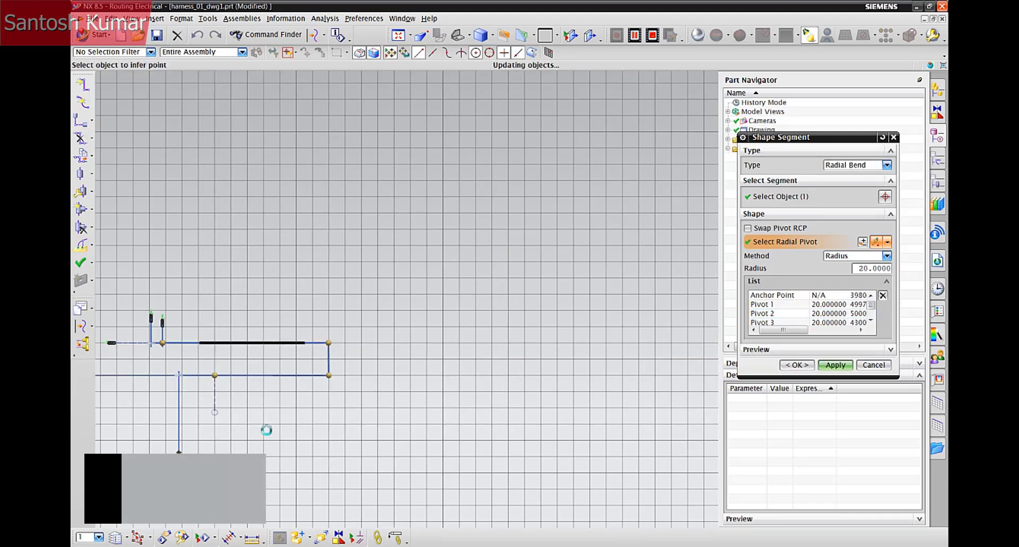
{"action": "middle_click", "coordinate": [307, 460]}
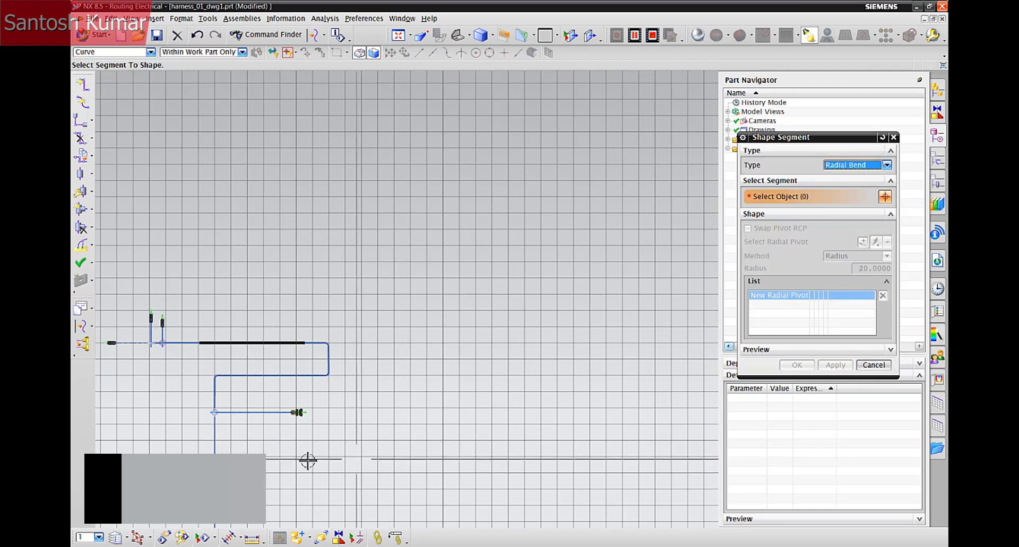
- Fold the lowest run below the branch junction sideways with a radial bend of radius 20
{"action": "left_click", "coordinate": [216, 442]}
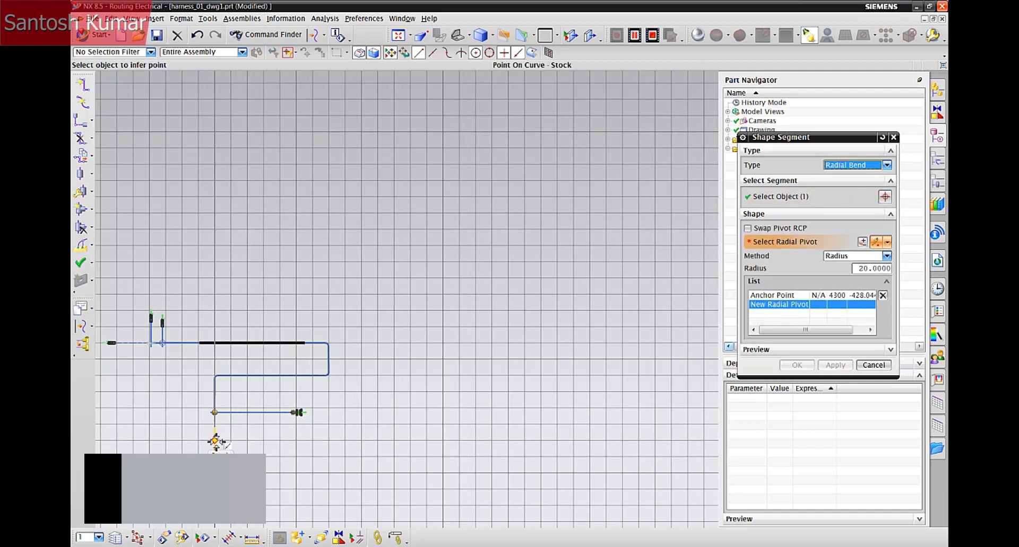
{"action": "left_click", "coordinate": [215, 441]}
{"action": "left_click", "coordinate": [296, 441]}
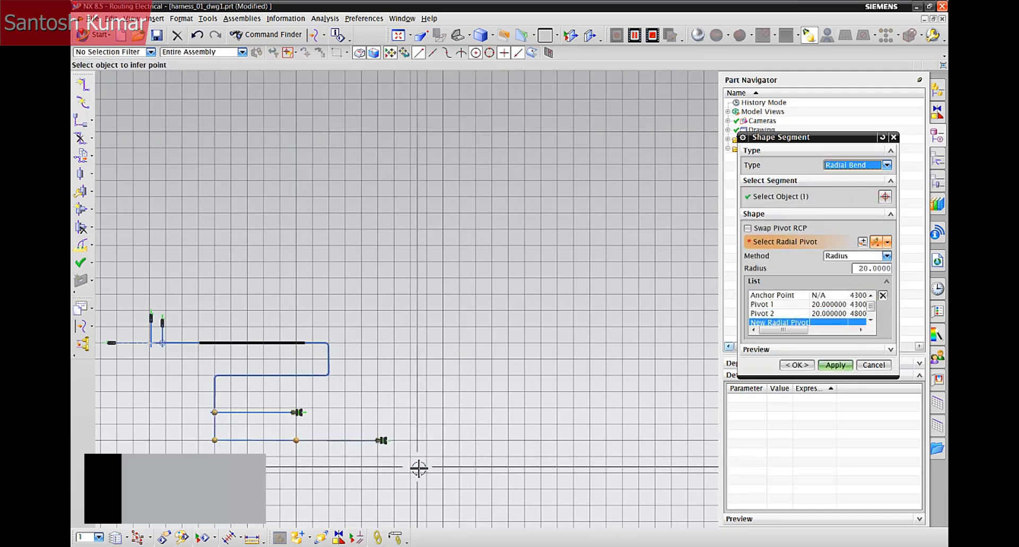
{"action": "right_click", "coordinate": [438, 366]}
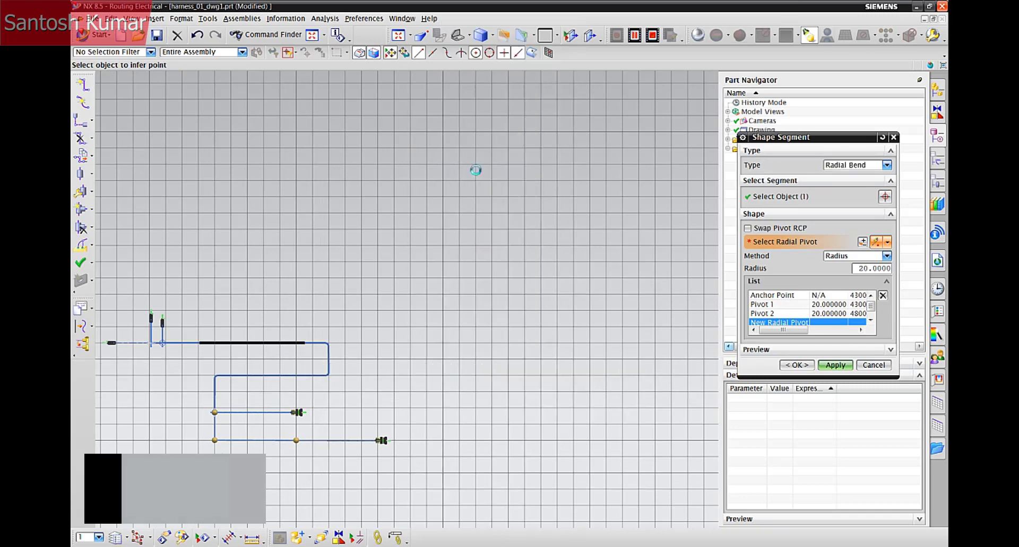
{"action": "left_click", "coordinate": [500, 177]}
{"action": "left_click", "coordinate": [796, 365]}
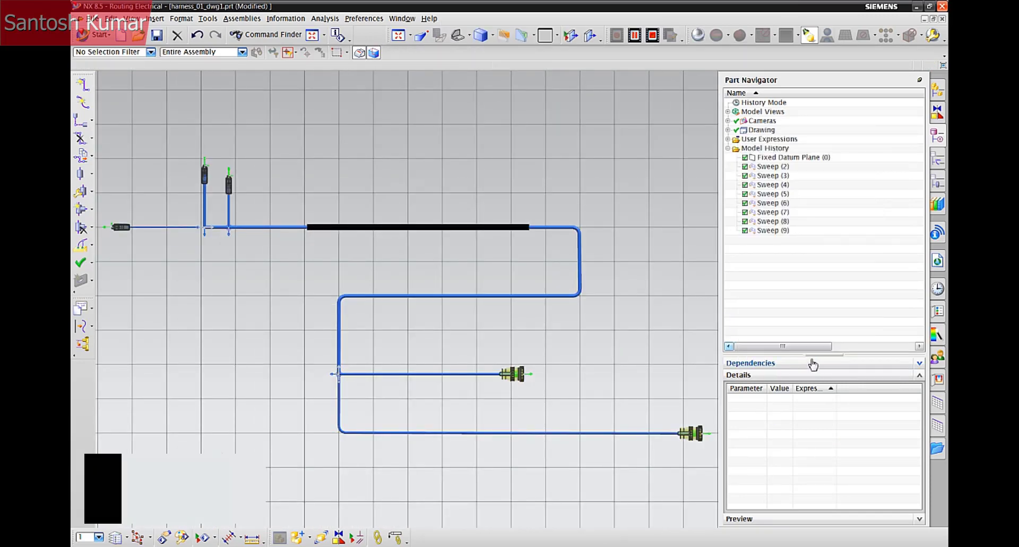
- In the Drafting application, place a Top base view of the harness on Sheet 1 at scale 1:5
{"action": "left_click", "coordinate": [86, 36]}
{"action": "left_click", "coordinate": [104, 65]}
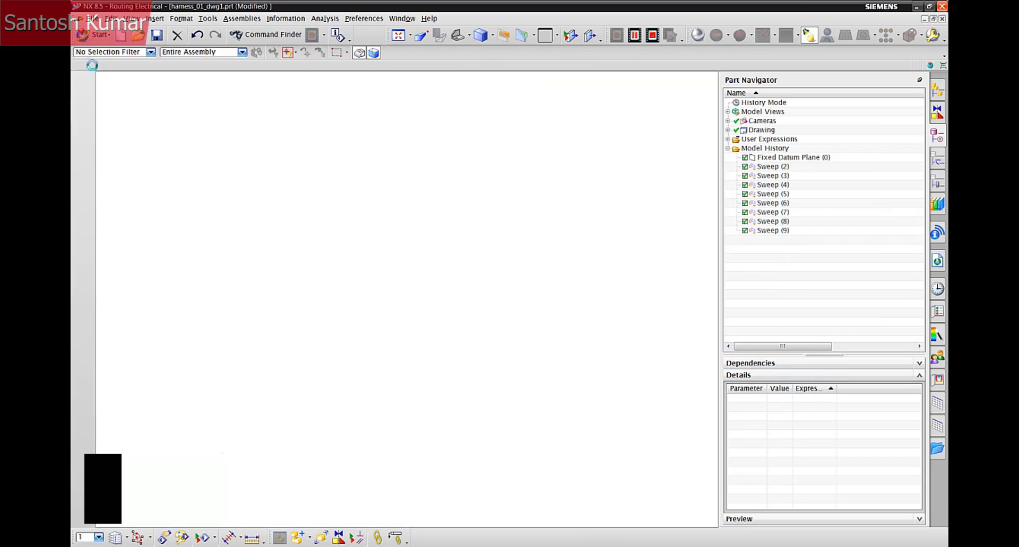
{"action": "left_click", "coordinate": [884, 289]}
{"action": "right_click", "coordinate": [396, 116]}
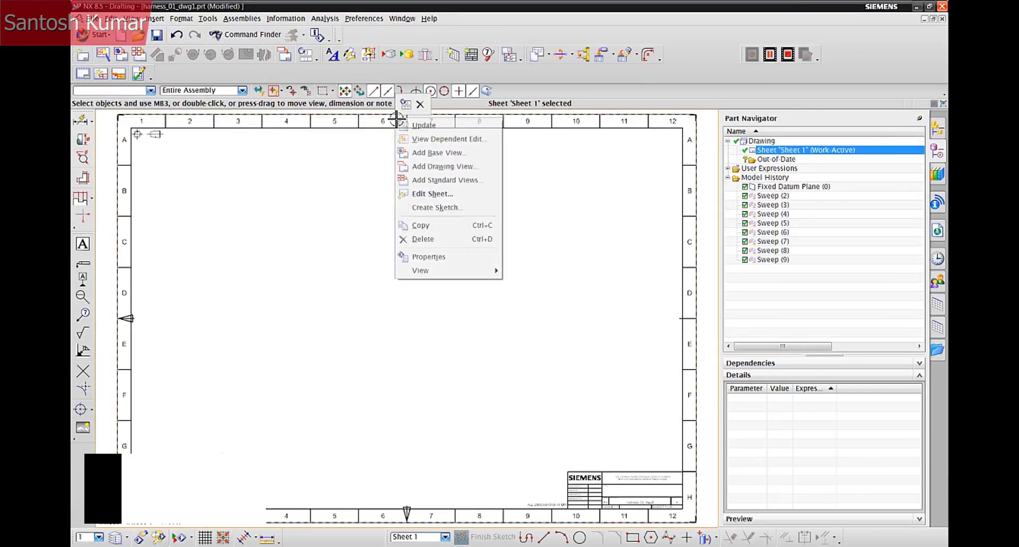
{"action": "left_click", "coordinate": [422, 153]}
{"action": "left_click", "coordinate": [859, 300]}
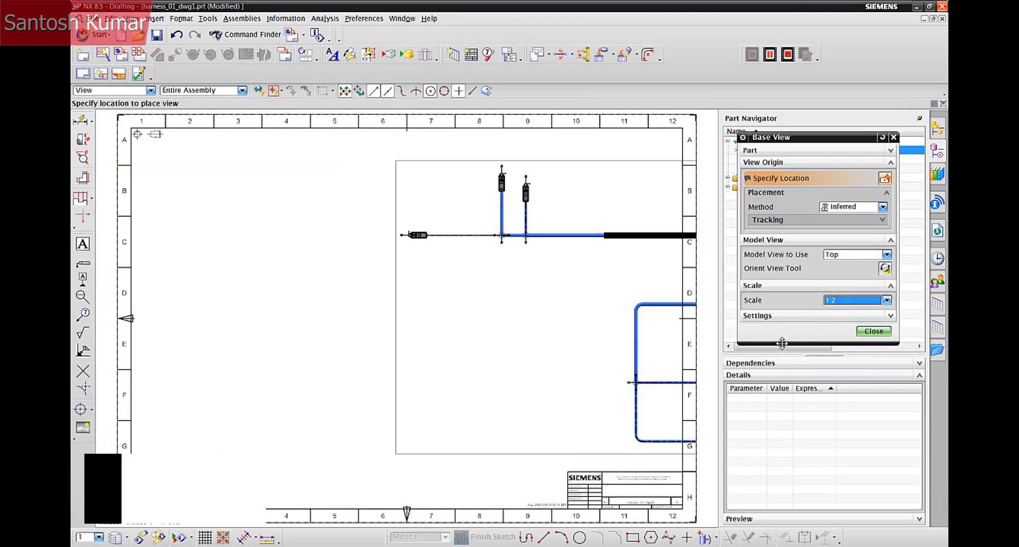
{"action": "left_click", "coordinate": [835, 354]}
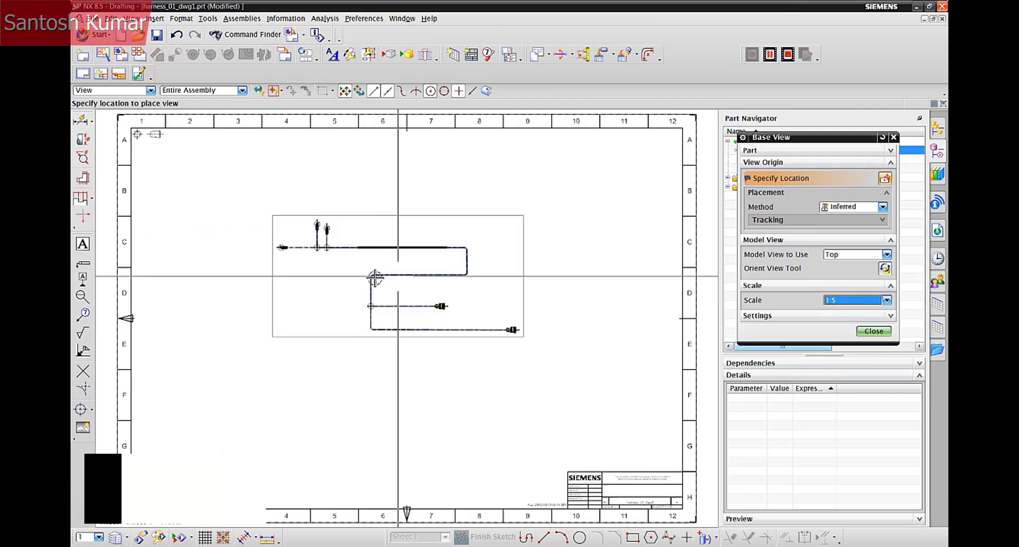
{"action": "left_click", "coordinate": [382, 271]}
- Place a pnx_pin_list table at the view's edge for the connector ending the longest, lowest run
{"action": "scroll", "coordinate": [408, 283], "scroll_direction": "up", "scroll_amount": 3}
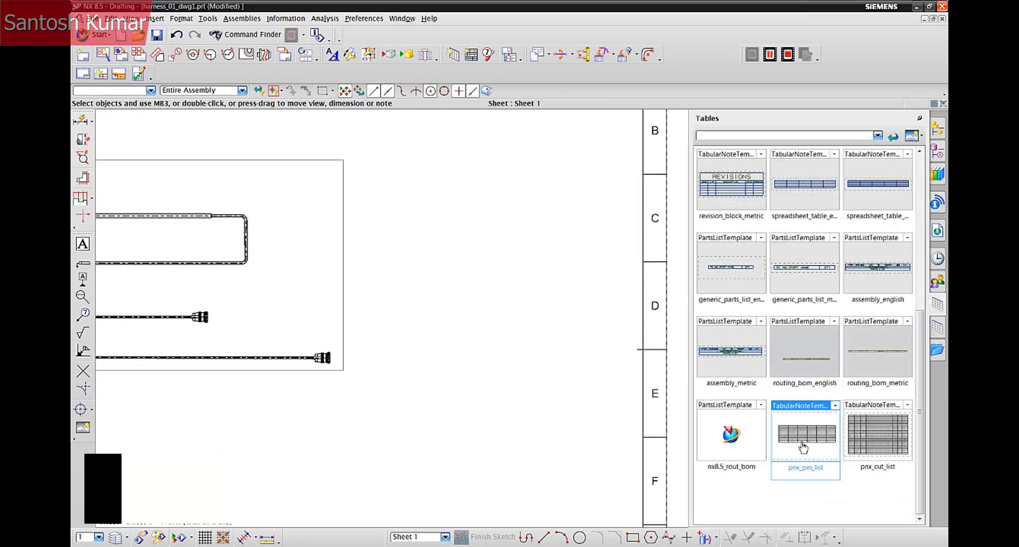
{"action": "left_click_drag", "start_coordinate": [801, 445], "coordinate": [345, 352]}
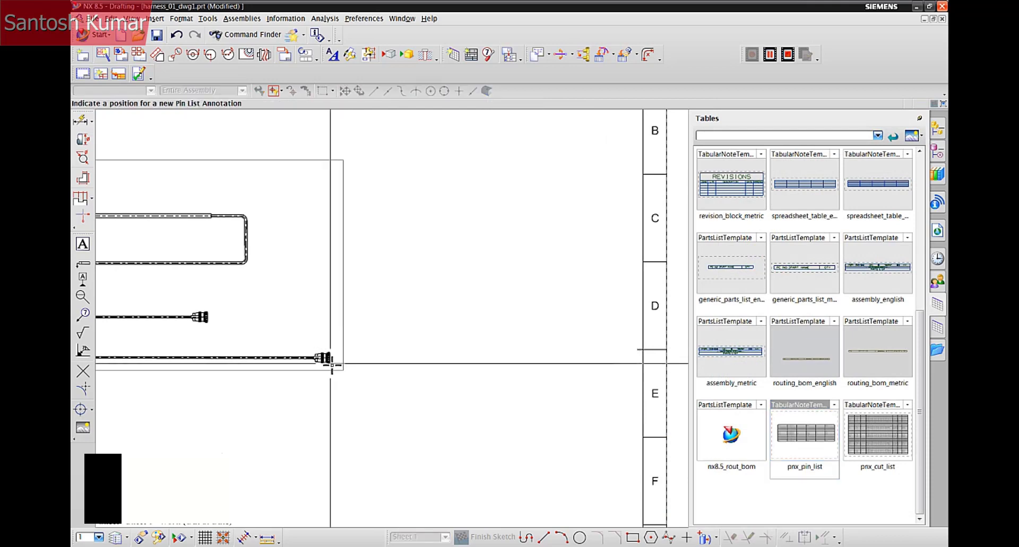
{"action": "left_click", "coordinate": [345, 349]}
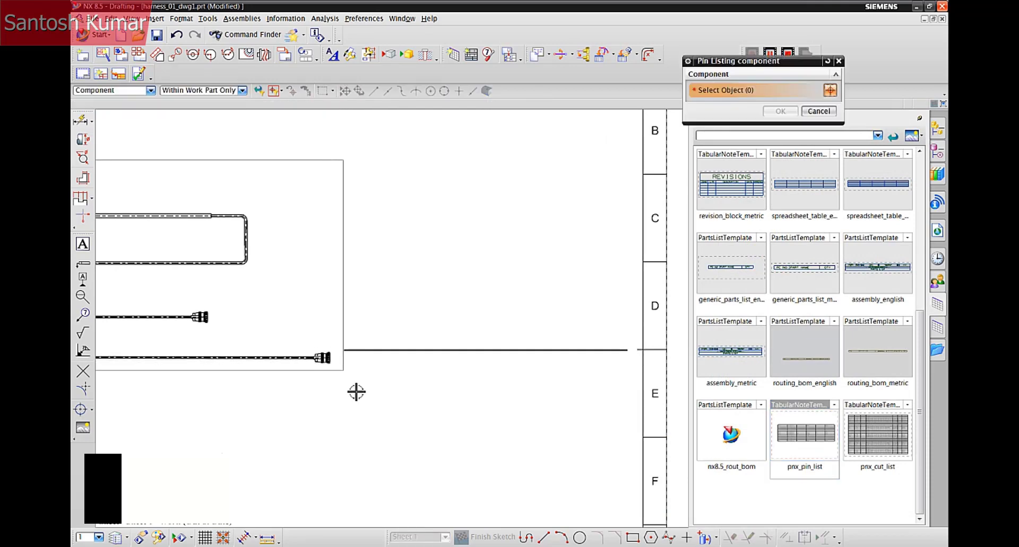
{"action": "left_click", "coordinate": [328, 363]}
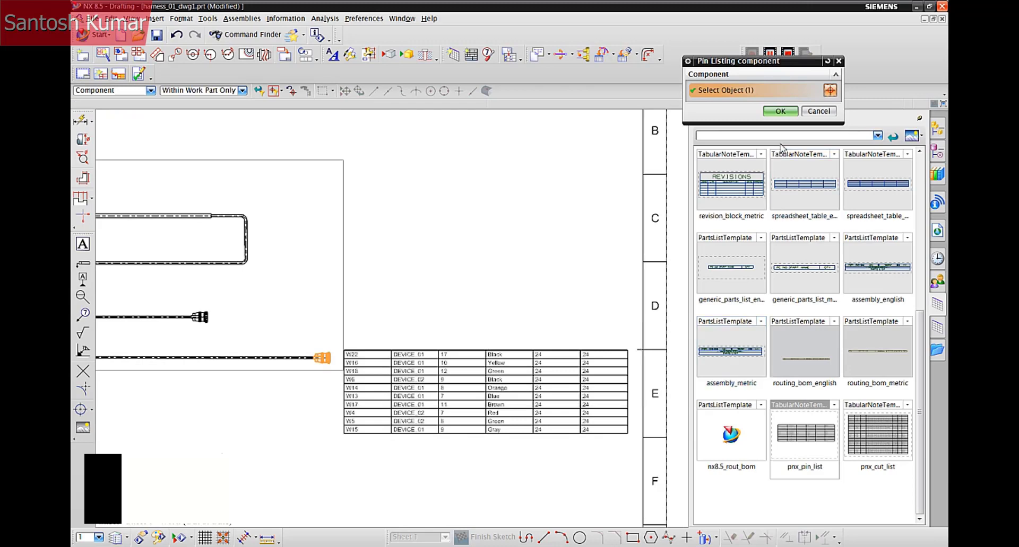
{"action": "left_click", "coordinate": [784, 112]}
- Place a second pnx_pin_list table above the first for the connector on the shorter branch
{"action": "left_click_drag", "start_coordinate": [804, 434], "coordinate": [345, 232]}
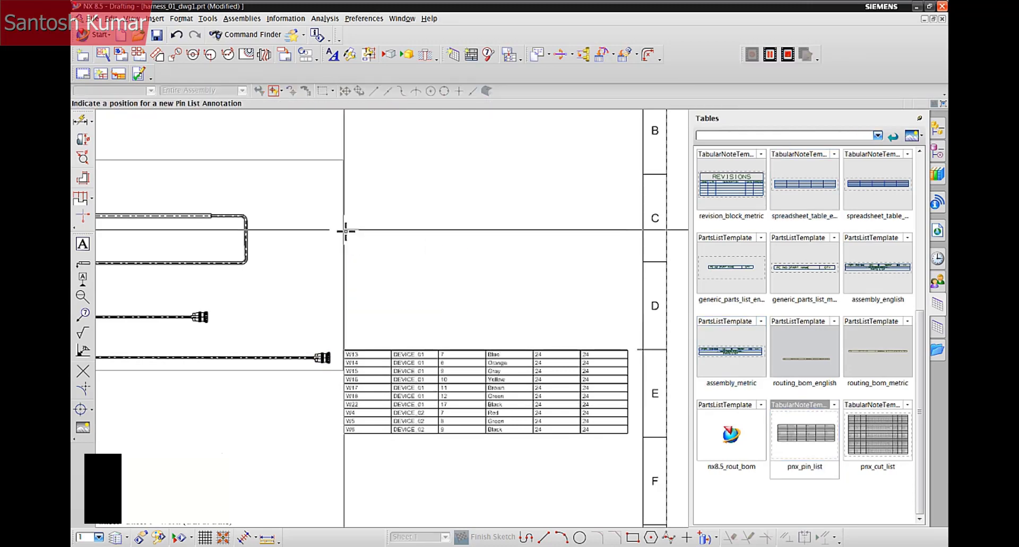
{"action": "left_click", "coordinate": [345, 231]}
{"action": "left_click", "coordinate": [203, 320]}
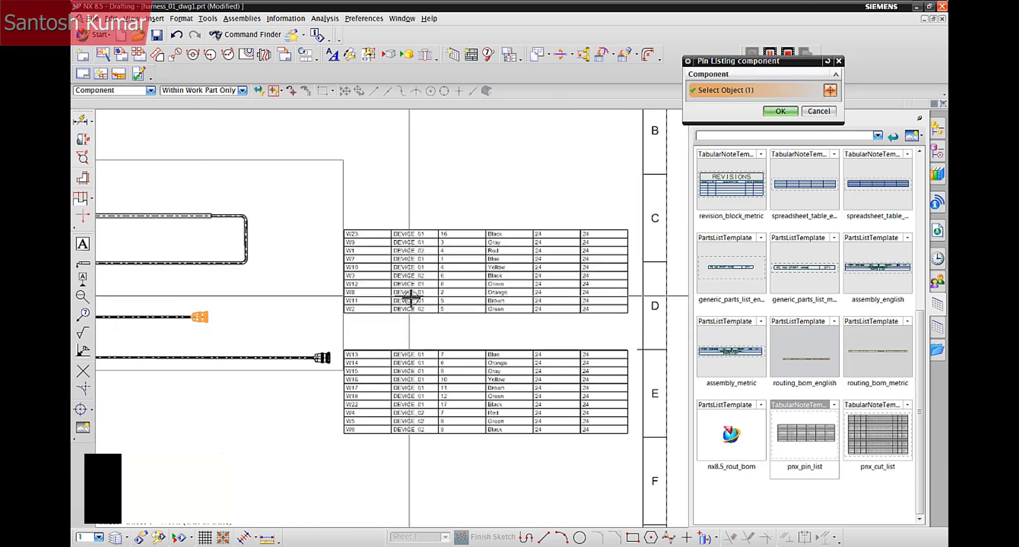
{"action": "left_click", "coordinate": [781, 112]}
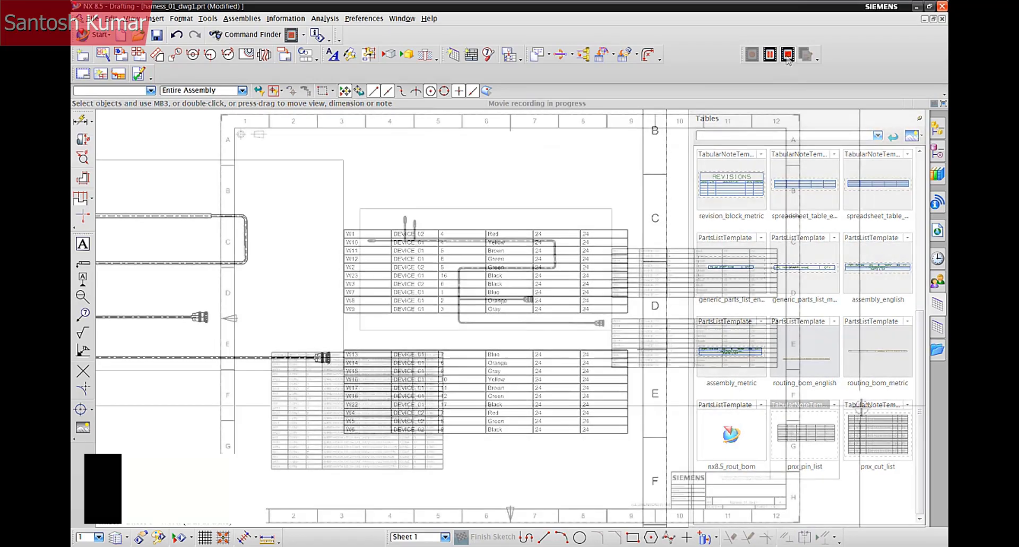
{"action": "scroll", "coordinate": [860, 407], "scroll_direction": "up", "scroll_amount": 6}
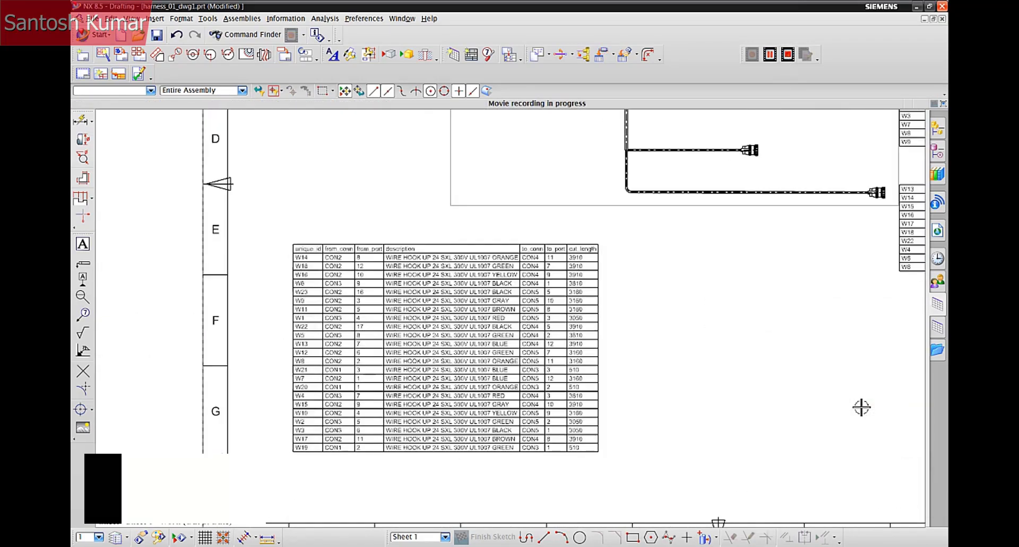
{"action": "scroll", "coordinate": [861, 408], "scroll_direction": "up", "scroll_amount": 5}
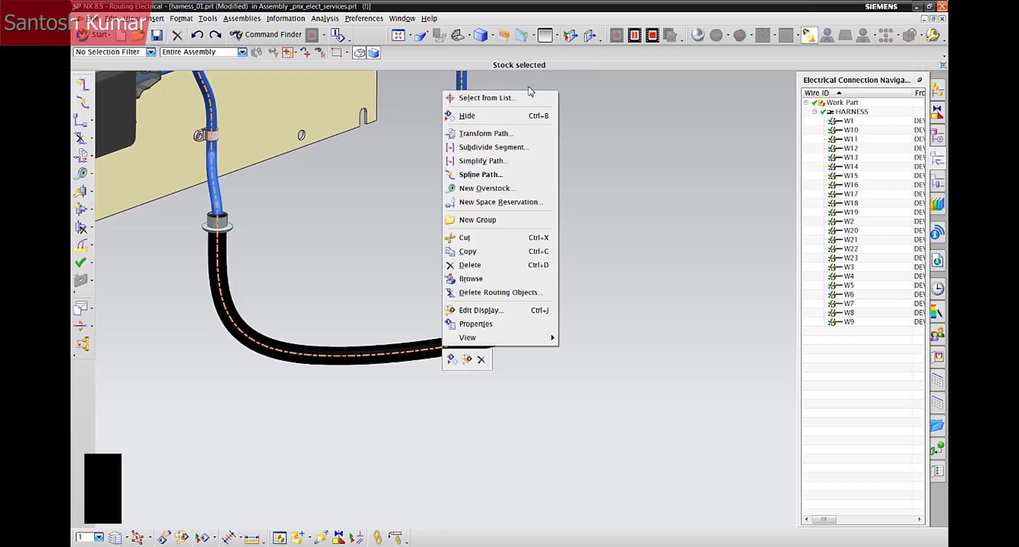
- Add two points to the spline path along the black overstock loop and pull both down, the first by 65 mm along ZC
{"action": "left_click", "coordinate": [514, 176]}
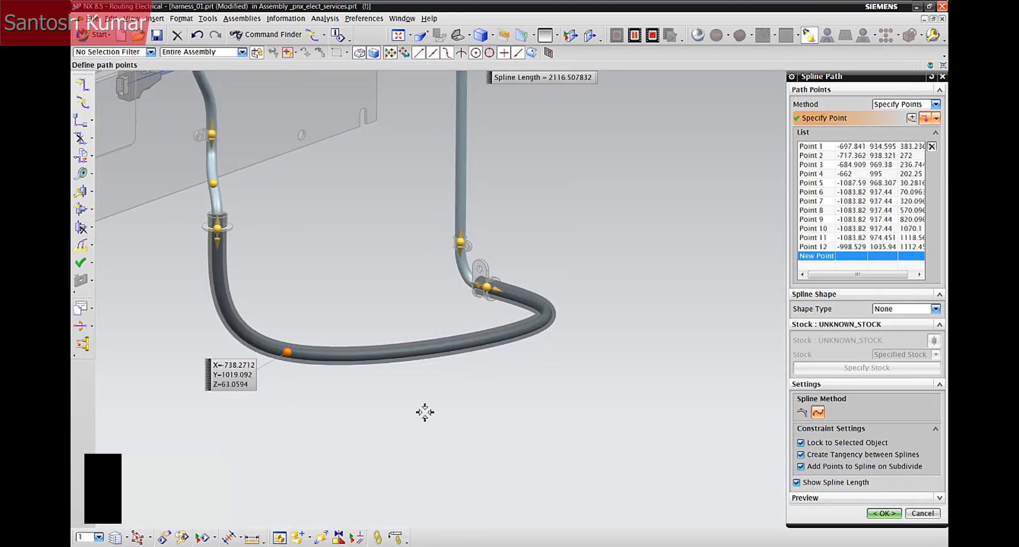
{"action": "left_click", "coordinate": [532, 331]}
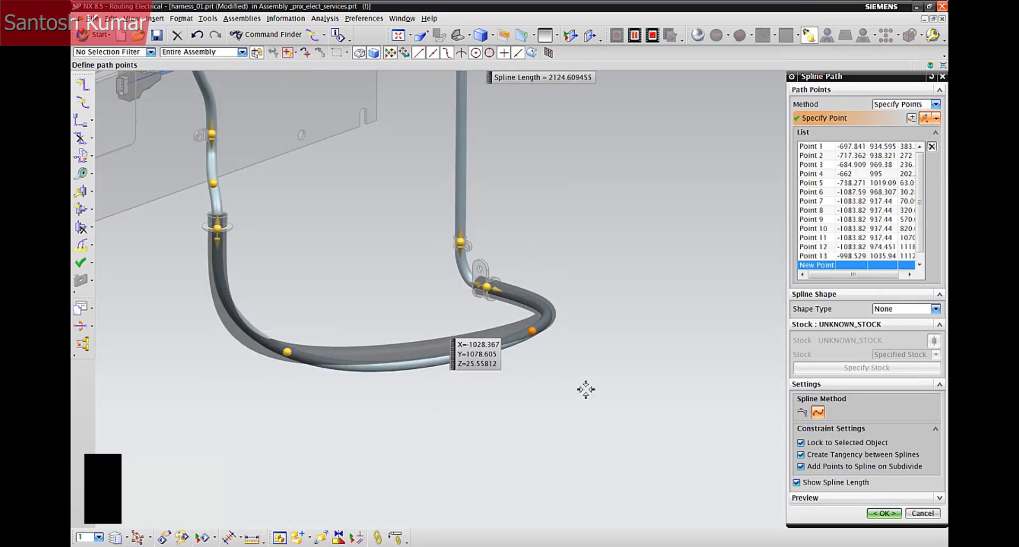
{"action": "left_click", "coordinate": [288, 355]}
{"action": "left_click_drag", "start_coordinate": [287, 290], "coordinate": [287, 350]}
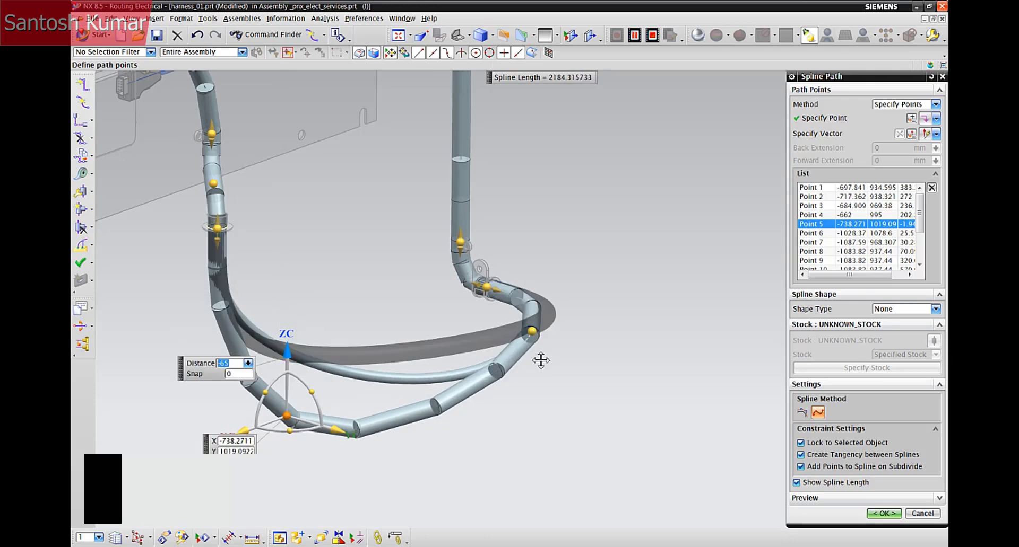
{"action": "left_click", "coordinate": [533, 332]}
{"action": "left_click_drag", "start_coordinate": [533, 270], "coordinate": [533, 350]}
{"action": "left_click", "coordinate": [883, 513]}
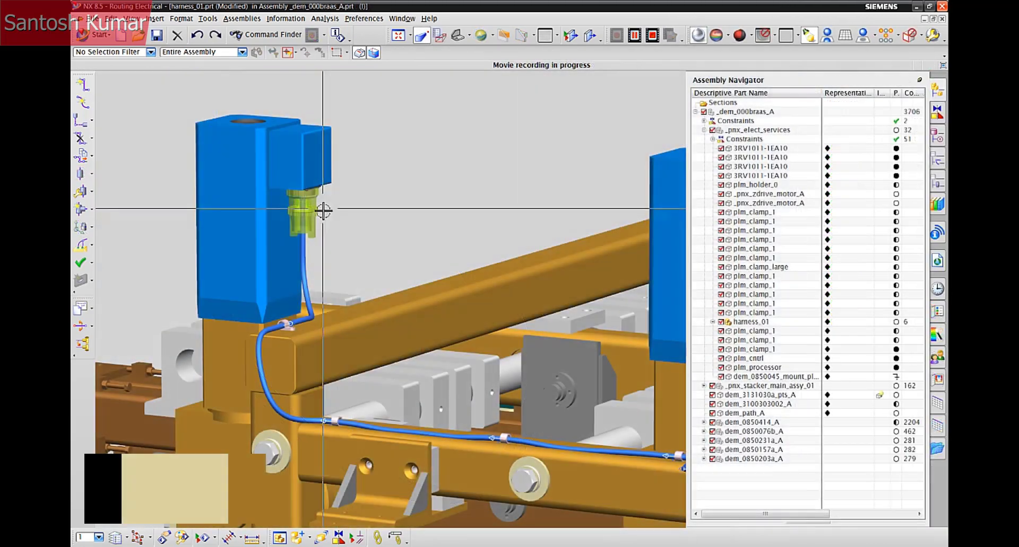
- Move the round plug out of the drive motor along YC to Y 540, with its cable following
{"action": "right_click", "coordinate": [318, 212]}
{"action": "left_click", "coordinate": [340, 213]}
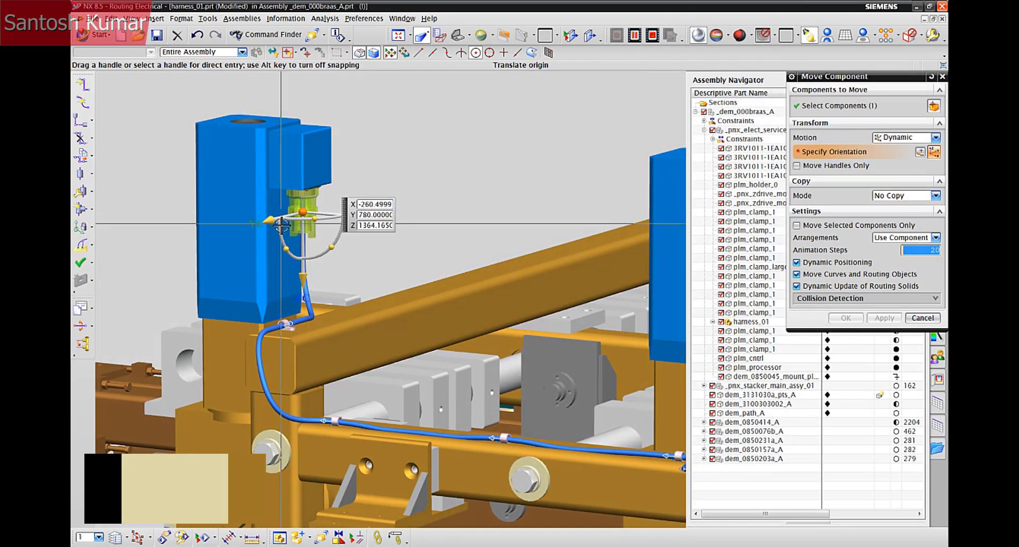
{"action": "left_click_drag", "start_coordinate": [276, 223], "coordinate": [352, 197]}
{"action": "left_click", "coordinate": [845, 318]}
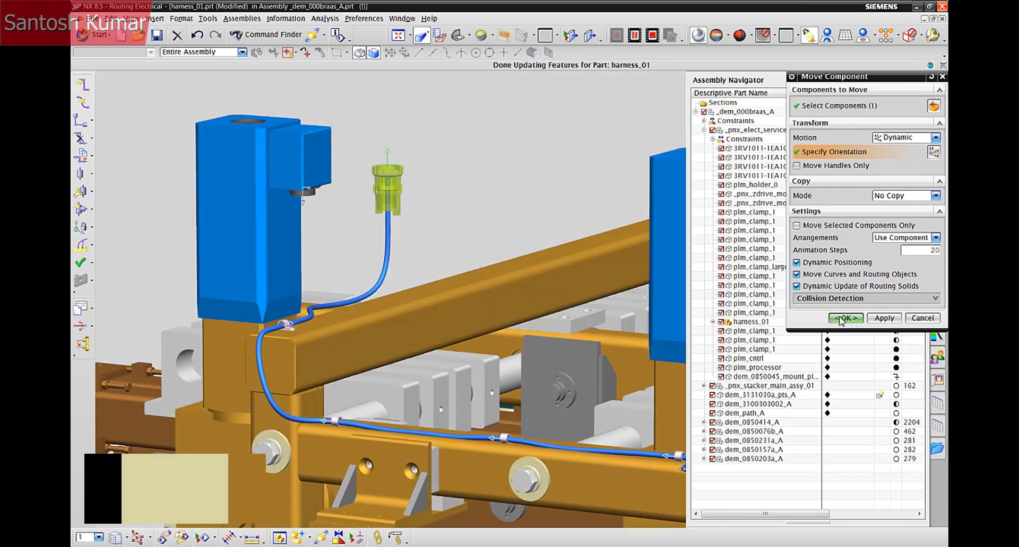
- Edit the spline path of the plug's cable to the Lock Length shape type with a set length value
{"action": "right_click", "coordinate": [386, 250]}
{"action": "left_click", "coordinate": [435, 342]}
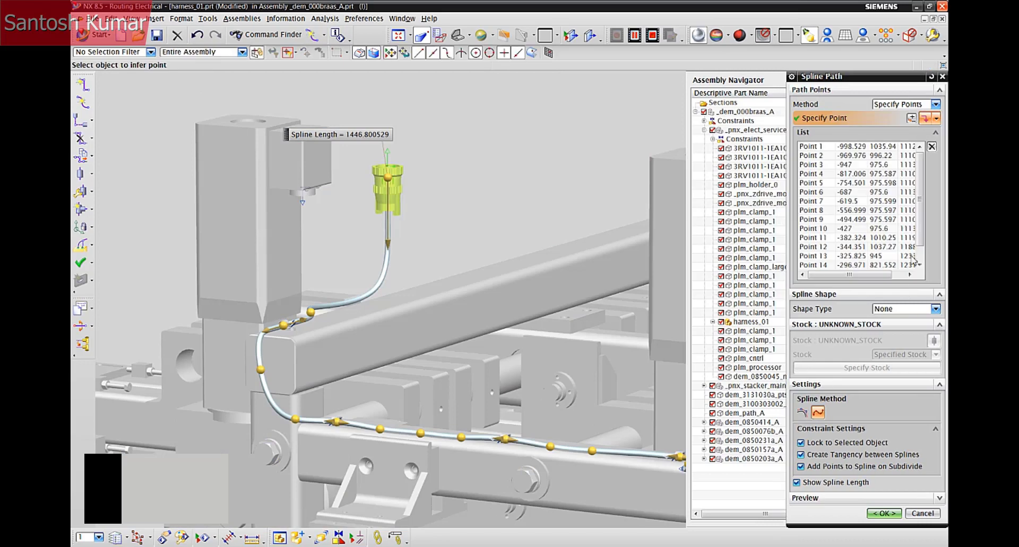
{"action": "left_click", "coordinate": [898, 311]}
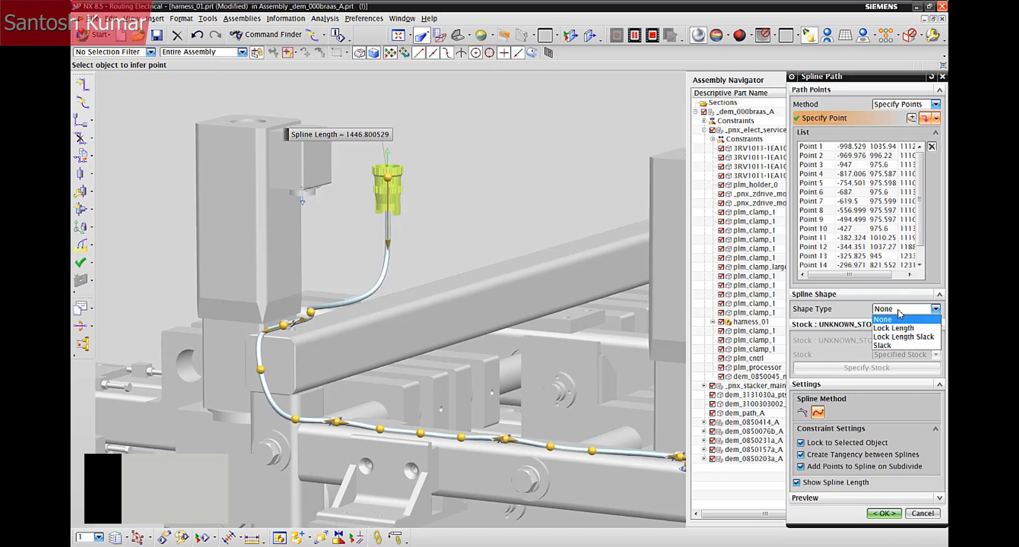
{"action": "left_click", "coordinate": [895, 329]}
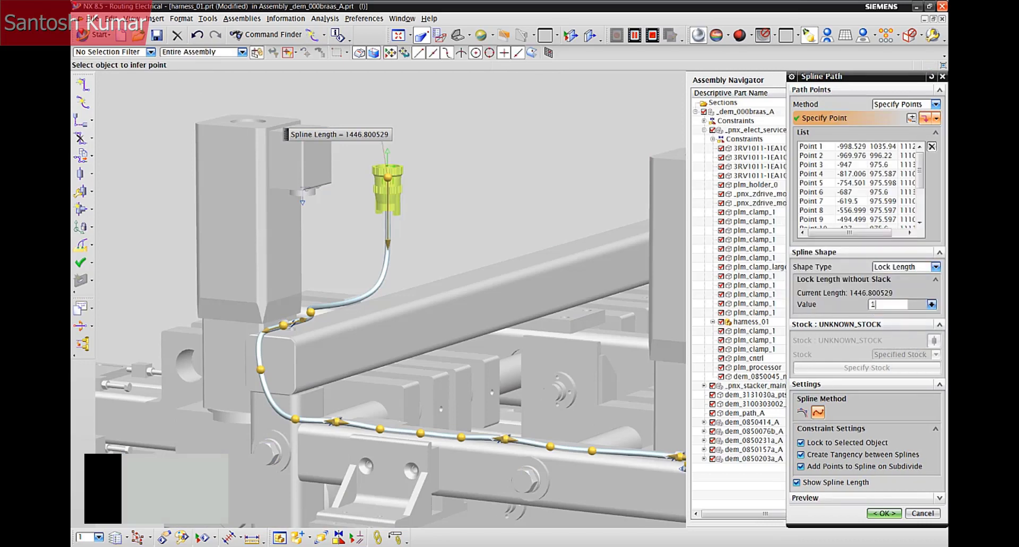
{"action": "left_click", "coordinate": [885, 515]}
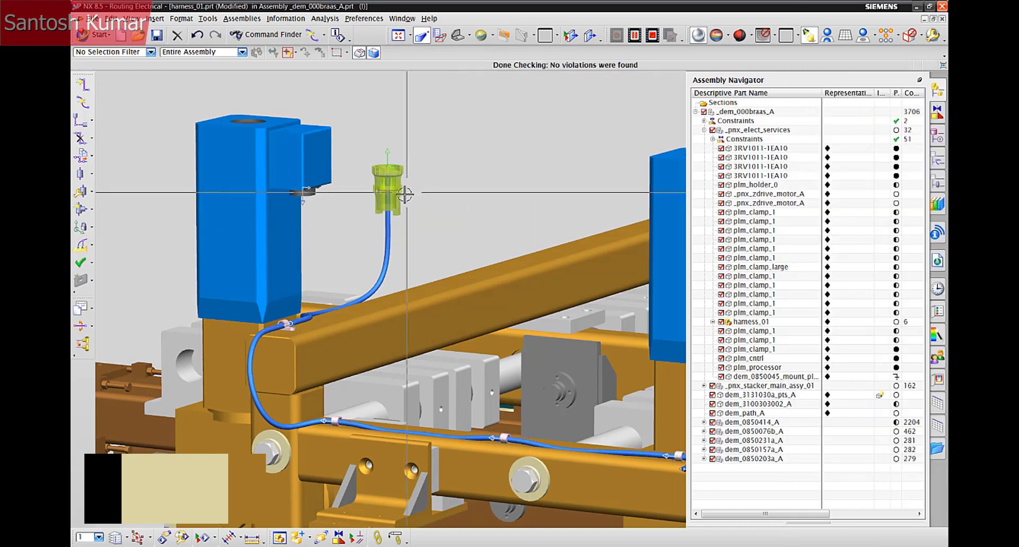
- Start moving the round plug again and shift it along YC to Y 500 on its locked-length cable
{"action": "right_click", "coordinate": [400, 193]}
{"action": "left_click", "coordinate": [452, 185]}
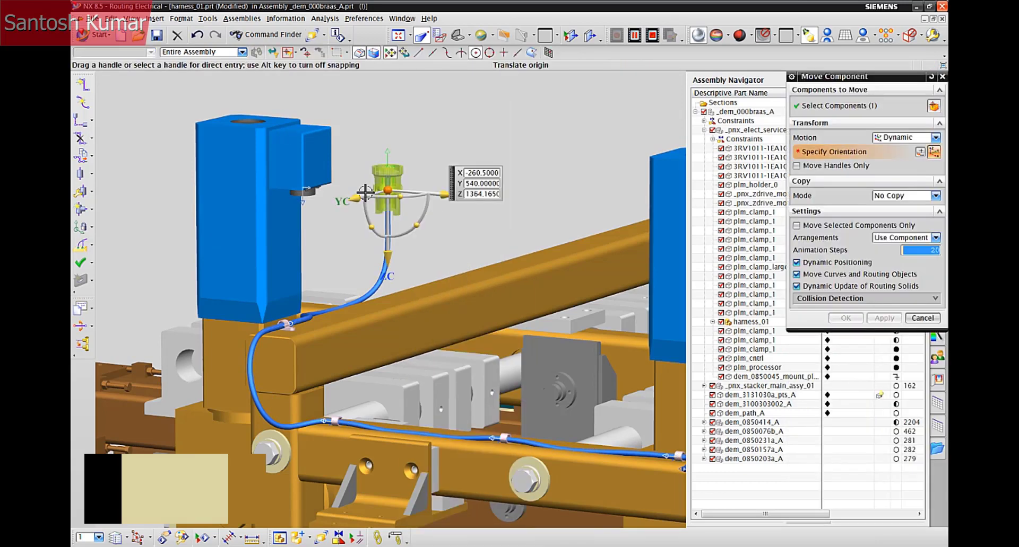
{"action": "left_click_drag", "start_coordinate": [355, 198], "coordinate": [472, 172]}
{"action": "mouse_move", "coordinate": [383, 192]}
{"action": "left_mouse_down"}
{"action": "mouse_move", "coordinate": [279, 241]}
{"action": "mouse_move", "coordinate": [318, 237]}
{"action": "mouse_move", "coordinate": [392, 201]}
{"action": "mouse_move", "coordinate": [378, 206]}
{"action": "left_mouse_up"}
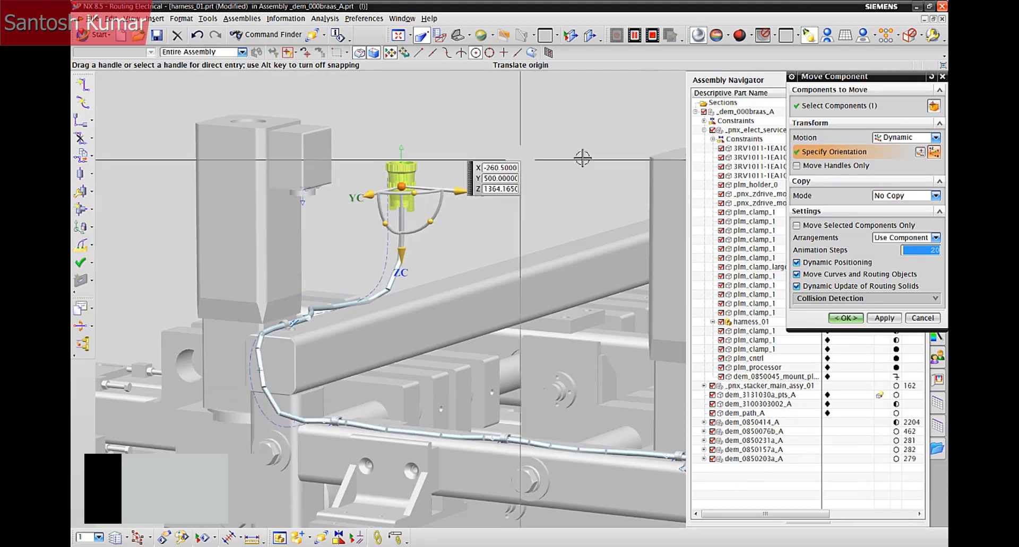
- Relocate only the move handle to the arc centre of the plug's end edge, then seat the plug on the motor connector's arc centre
{"action": "left_click", "coordinate": [798, 166]}
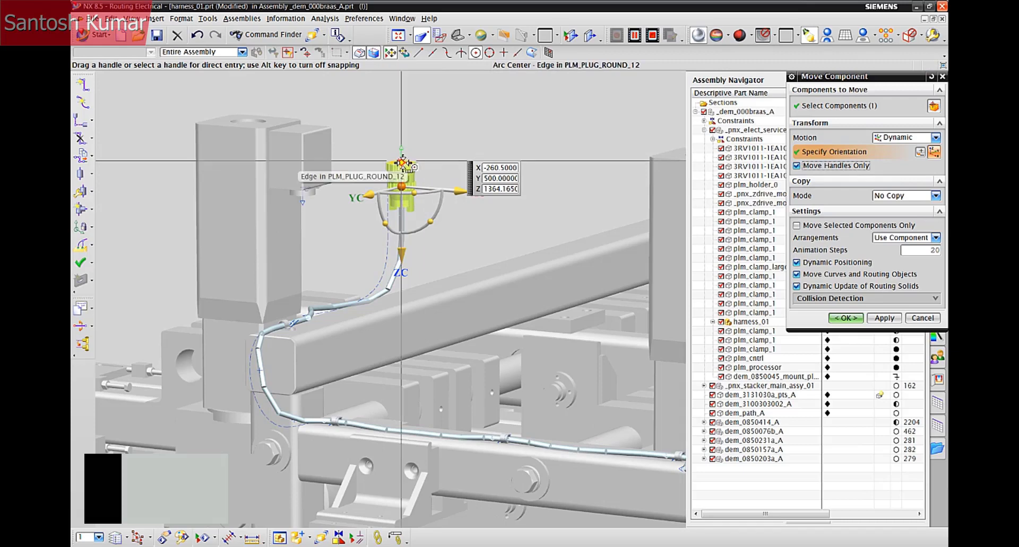
{"action": "left_click", "coordinate": [450, 169]}
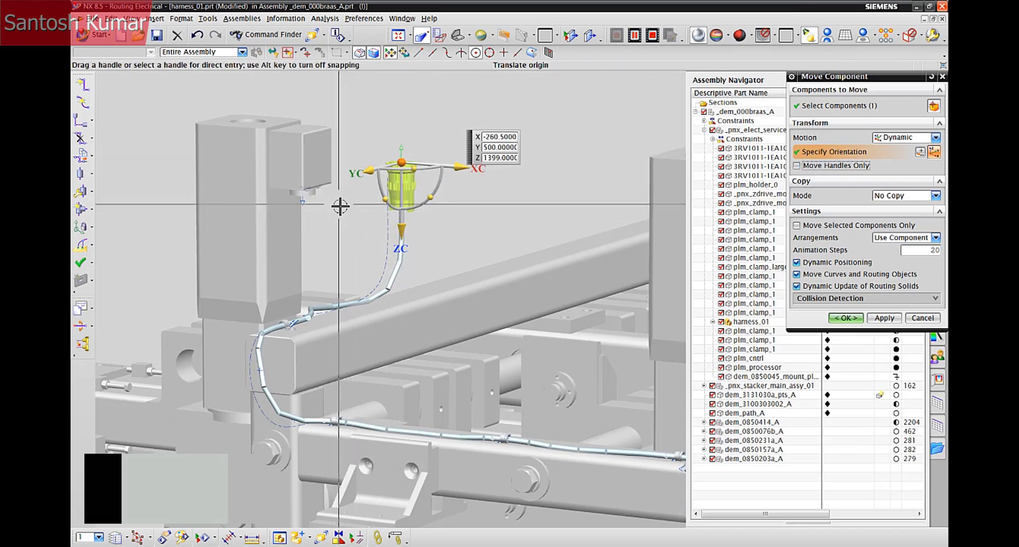
{"action": "left_click", "coordinate": [319, 200]}
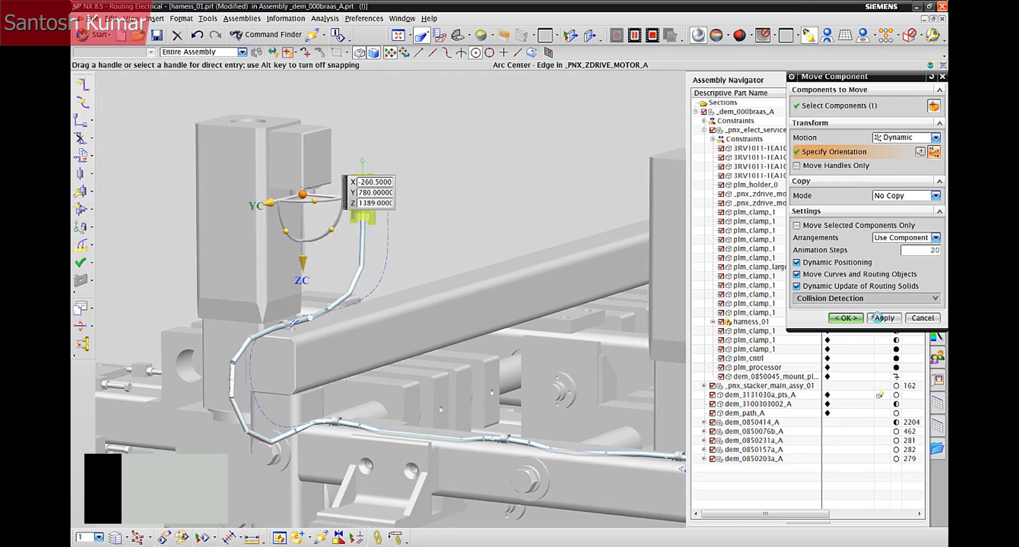
{"action": "left_click", "coordinate": [876, 317]}
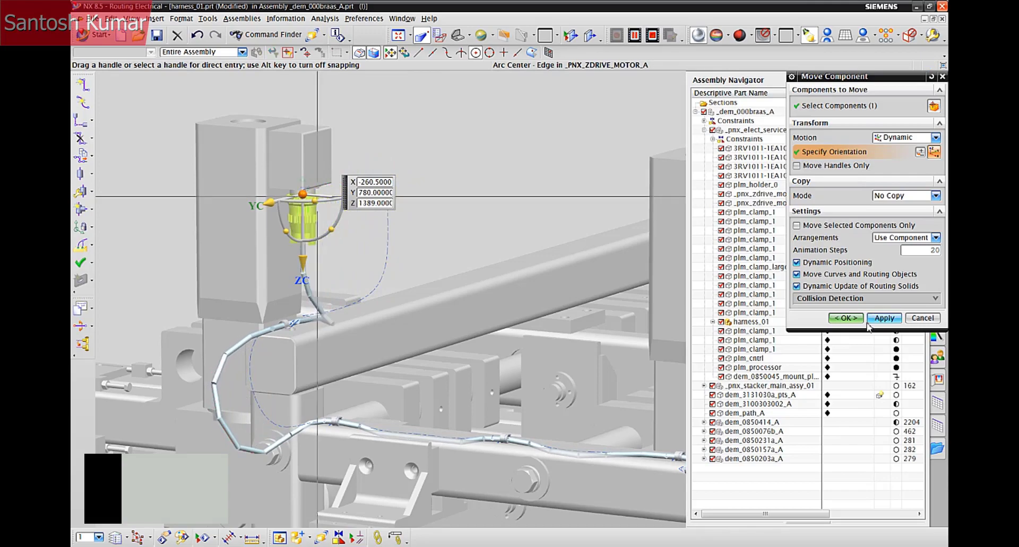
{"action": "left_click", "coordinate": [860, 319]}
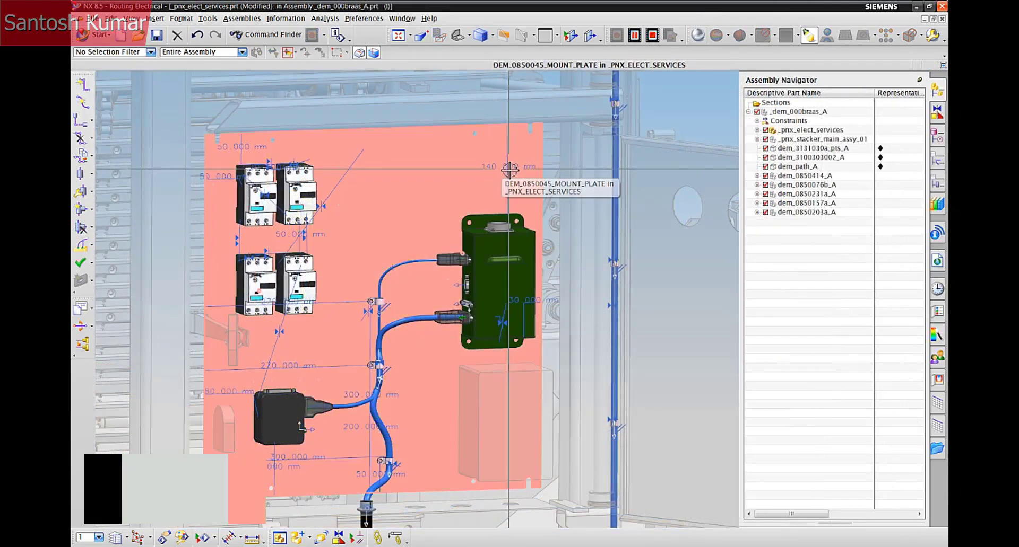
- Set the distance constraint between the mount plate's upper edge and the green processor box to 80 mm
{"action": "left_click", "coordinate": [510, 169]}
{"action": "left_click", "coordinate": [554, 193]}
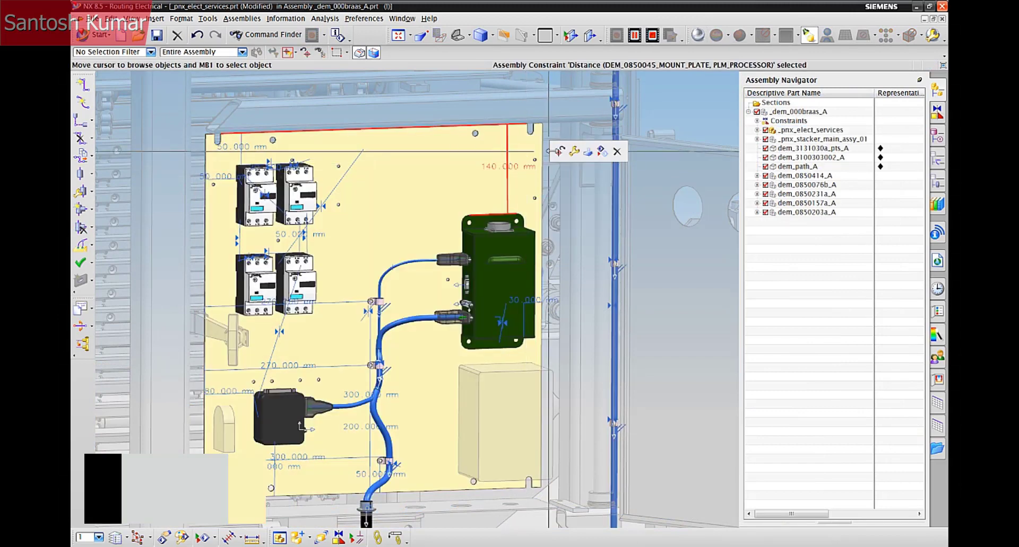
{"action": "left_click", "coordinate": [576, 153]}
{"action": "key", "text": "ctrl+shift+c"}
{"action": "left_click_drag", "start_coordinate": [509, 207], "coordinate": [509, 170]}
{"action": "left_click", "coordinate": [747, 196]}
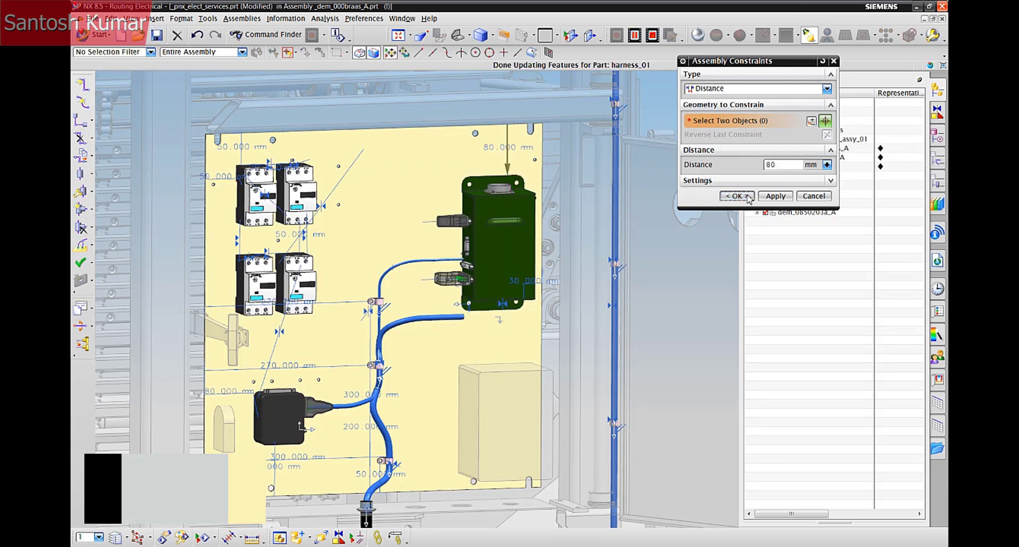
- Edit the distance constraint of the uppermost cable clamp on the mount plate and move the clamp to 355 mm
{"action": "left_click", "coordinate": [371, 394]}
{"action": "left_click", "coordinate": [432, 412]}
{"action": "left_click", "coordinate": [456, 400]}
{"action": "left_click_drag", "start_coordinate": [373, 304], "coordinate": [372, 266]}
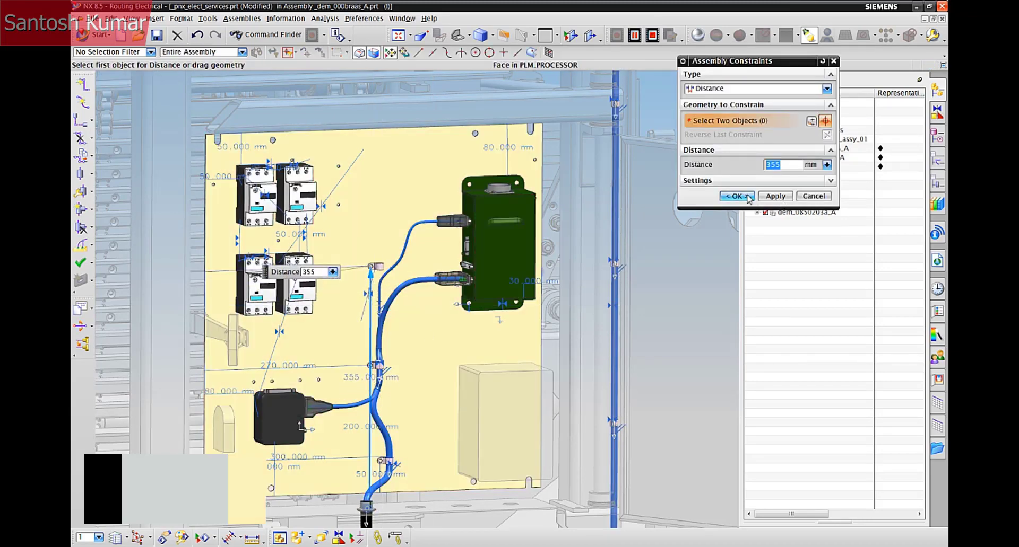
- Review the two splines flagged by the curve bend radius check in the Check-Mate results
{"action": "middle_click", "coordinate": [844, 349]}
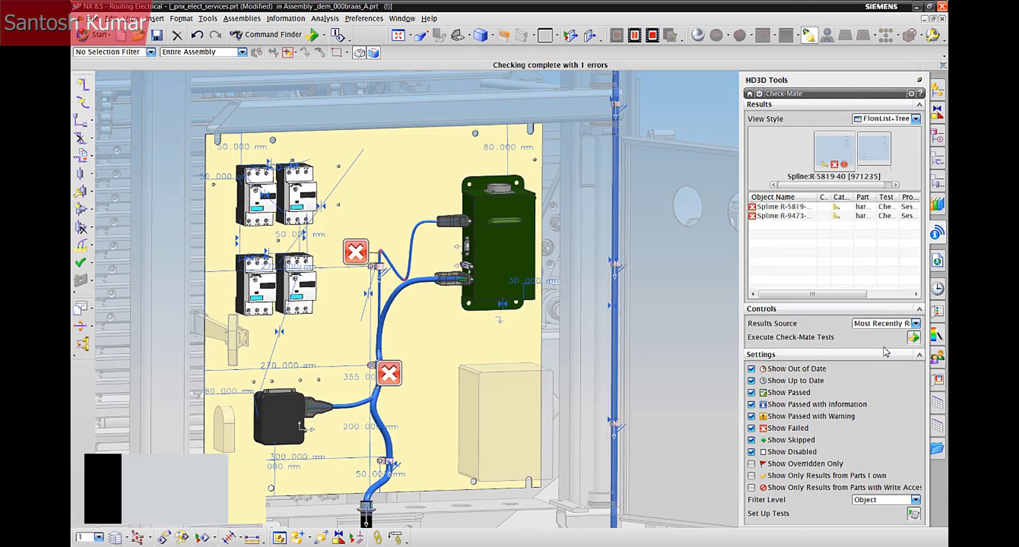
{"action": "left_click", "coordinate": [784, 207]}
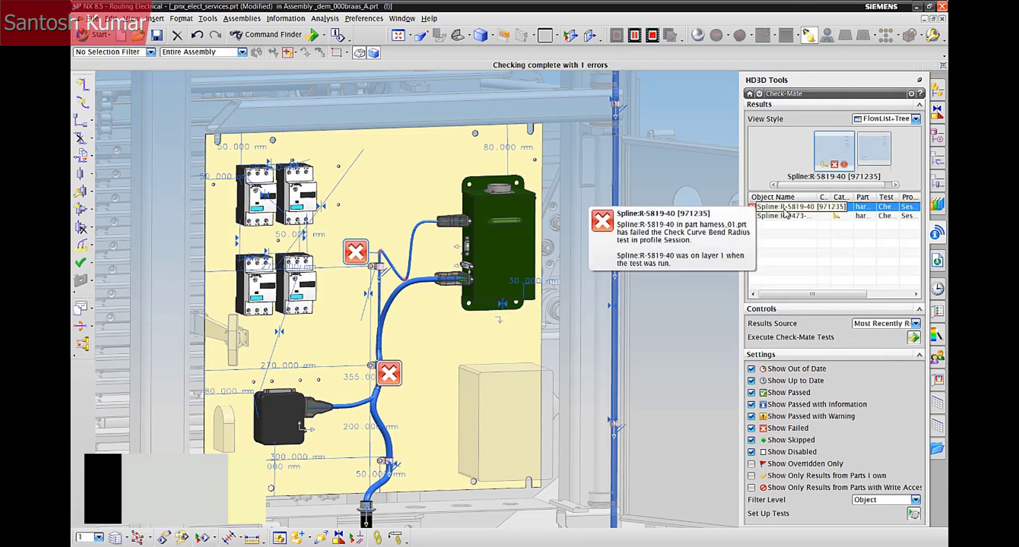
{"action": "left_click", "coordinate": [790, 217]}
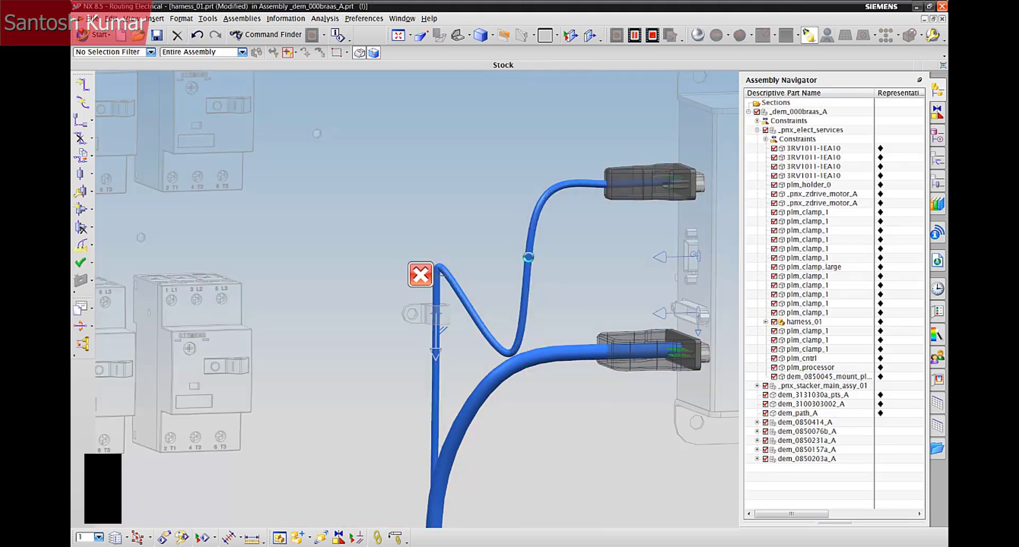
- Remove the stray kink point from the thin cable's spline path and set the clamp point's forward extension to 41 mm
{"action": "right_click", "coordinate": [528, 258]}
{"action": "left_click", "coordinate": [552, 340]}
{"action": "right_click", "coordinate": [476, 317]}
{"action": "left_click", "coordinate": [493, 341]}
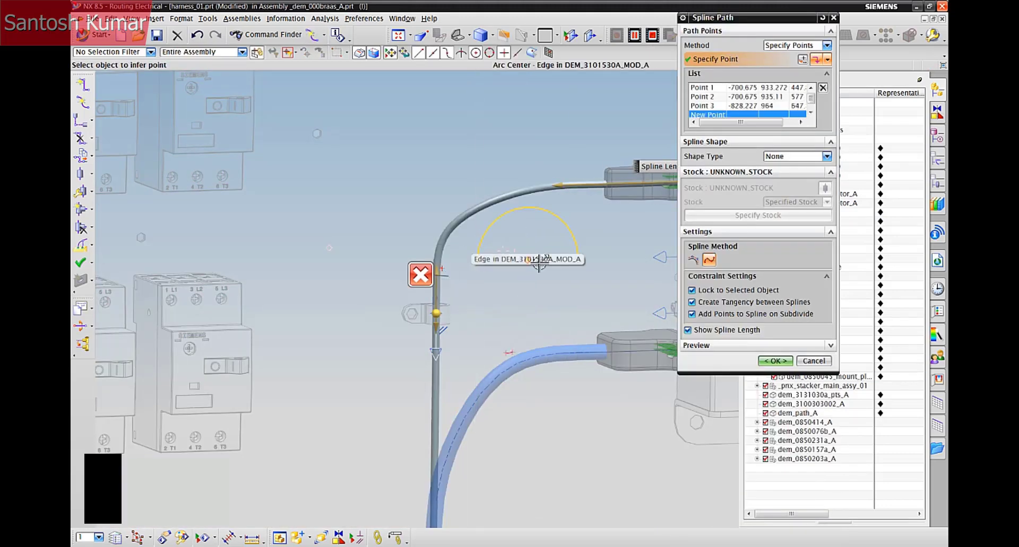
{"action": "left_click_drag", "start_coordinate": [436, 266], "coordinate": [436, 234]}
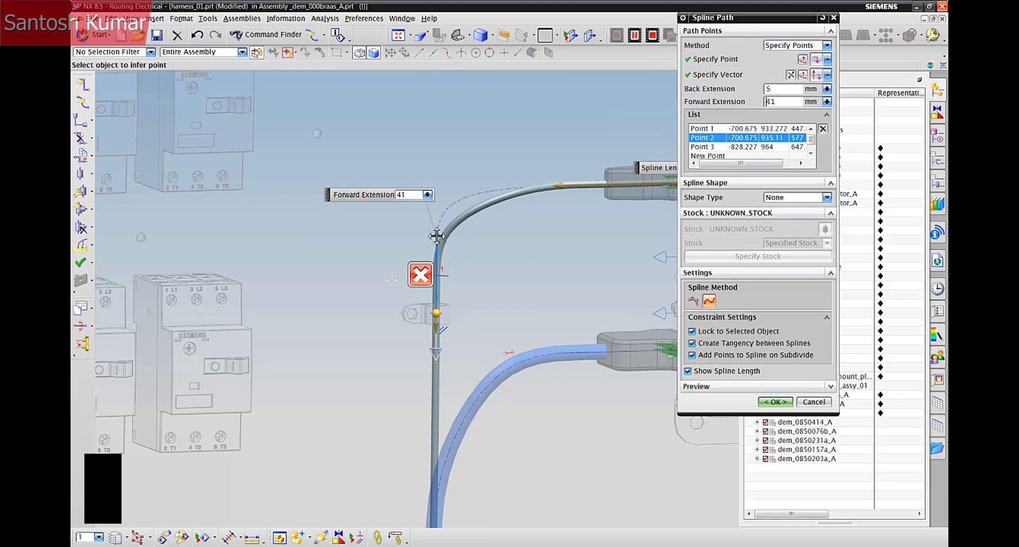
{"action": "left_click", "coordinate": [780, 404]}
- Inspect the first bend radius violation near the lower clamp, fitting the view to the violation location
{"action": "middle_click", "coordinate": [792, 303]}
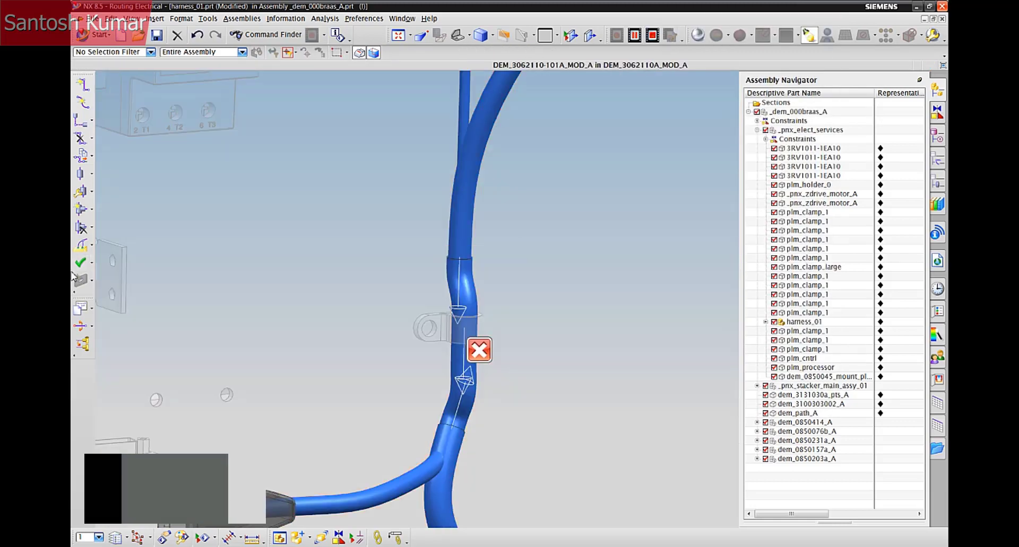
{"action": "left_click", "coordinate": [80, 263]}
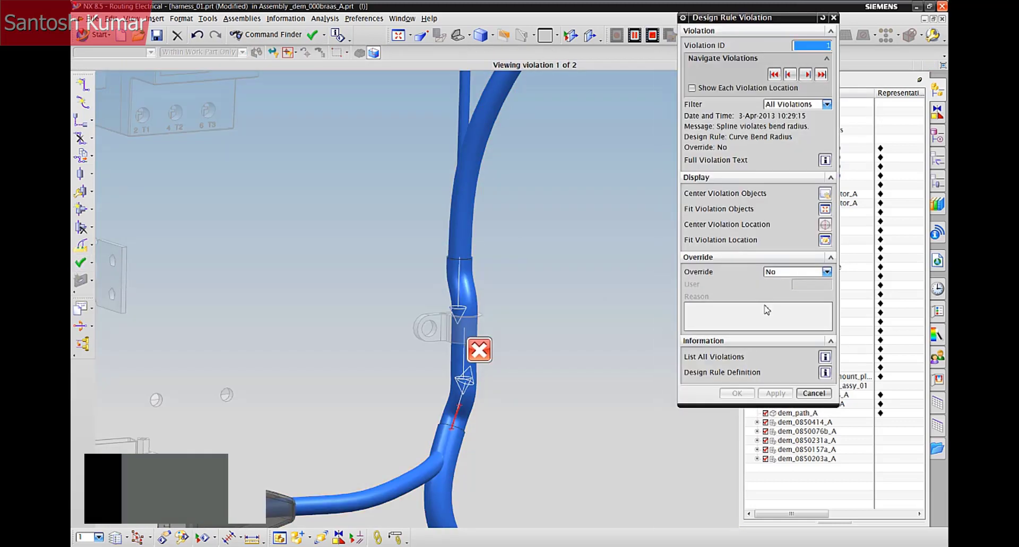
{"action": "left_click", "coordinate": [825, 240]}
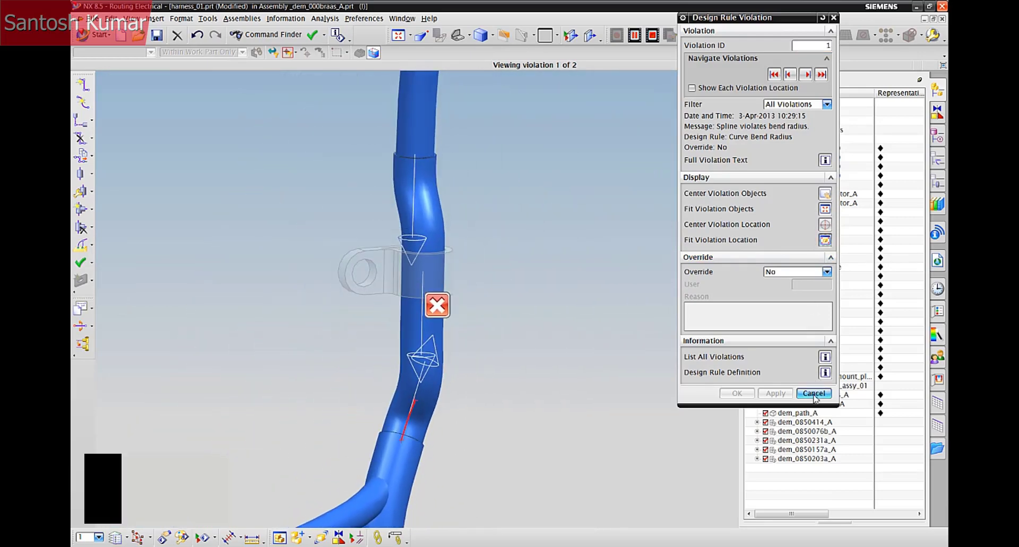
{"action": "left_click", "coordinate": [652, 35]}
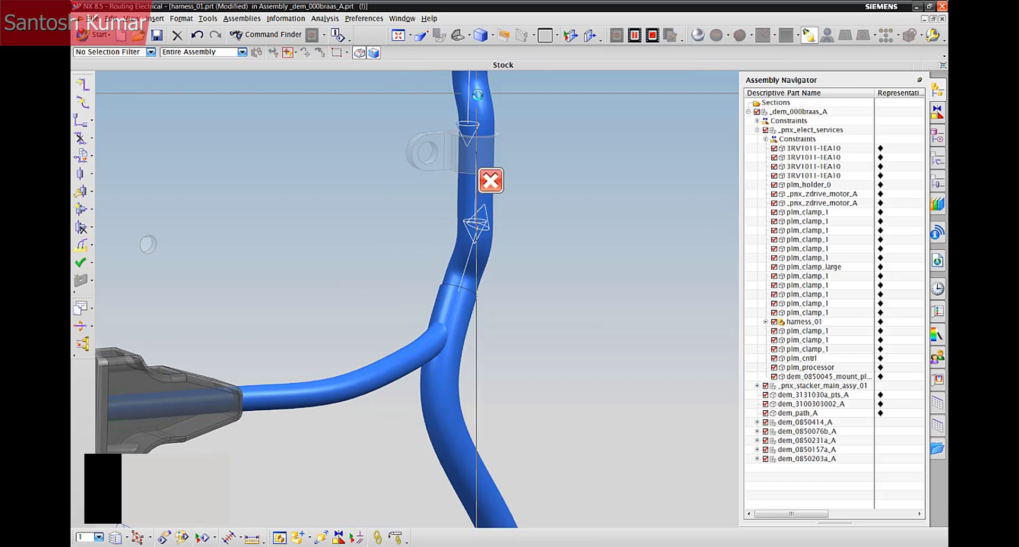
- Edit the spline path through the lower clamp and shorten the back extension at the clamp point
{"action": "right_click", "coordinate": [476, 92]}
{"action": "left_click", "coordinate": [535, 179]}
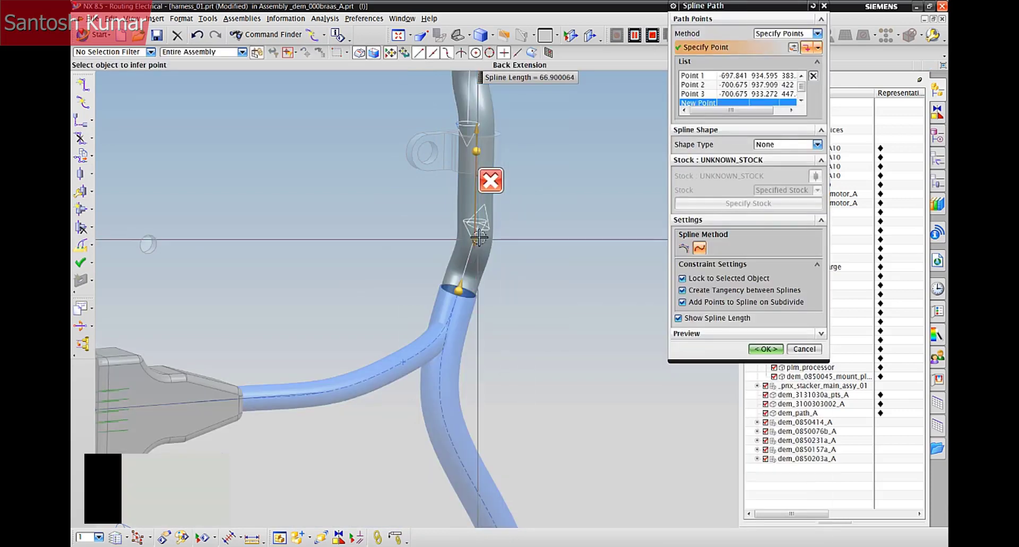
{"action": "left_click_drag", "start_coordinate": [474, 233], "coordinate": [476, 197]}
{"action": "left_click", "coordinate": [765, 390]}
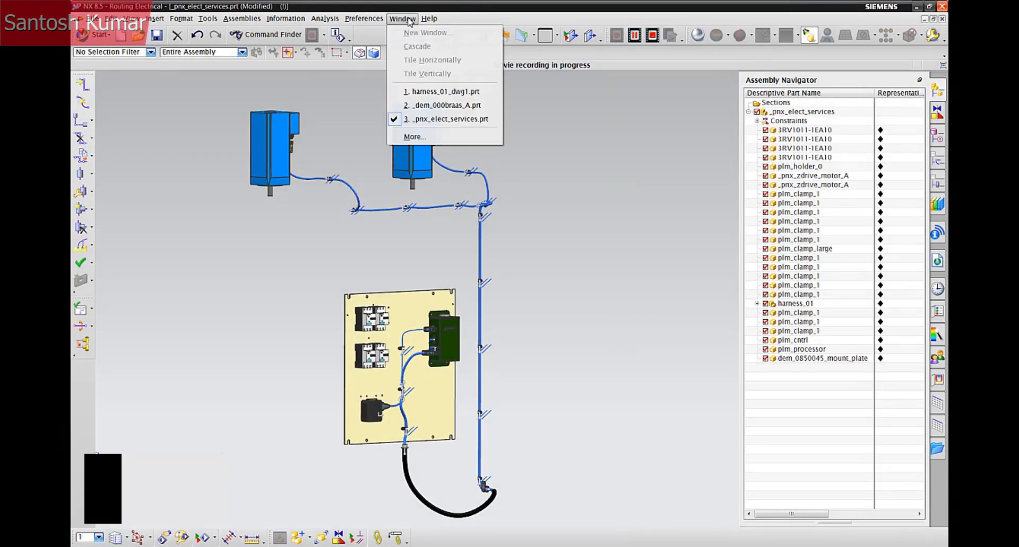
- Switch to harness_01_dwg1.prt and find the formboard's discrepancies against harness_01.prt with Update Formboard
{"action": "left_click", "coordinate": [444, 95]}
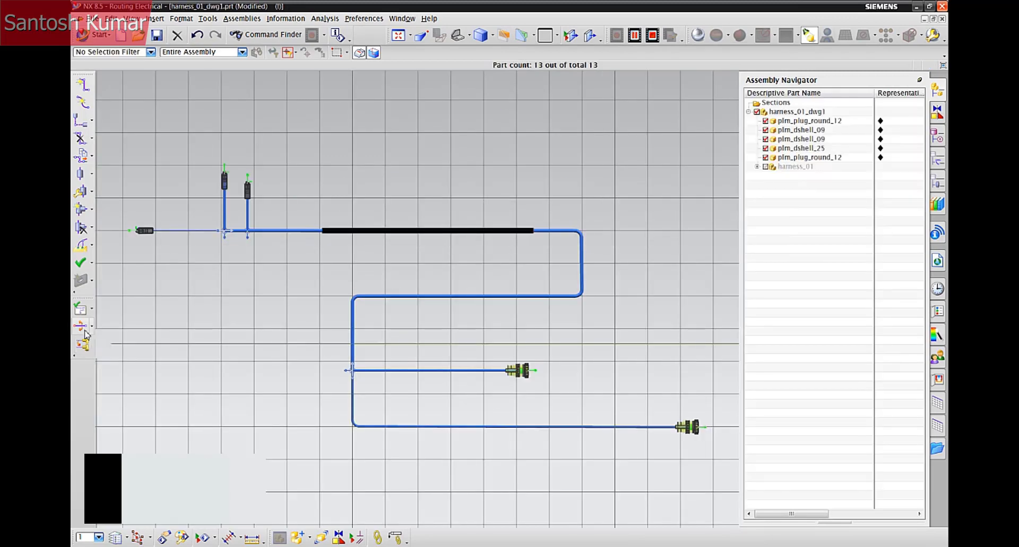
{"action": "left_click", "coordinate": [92, 309]}
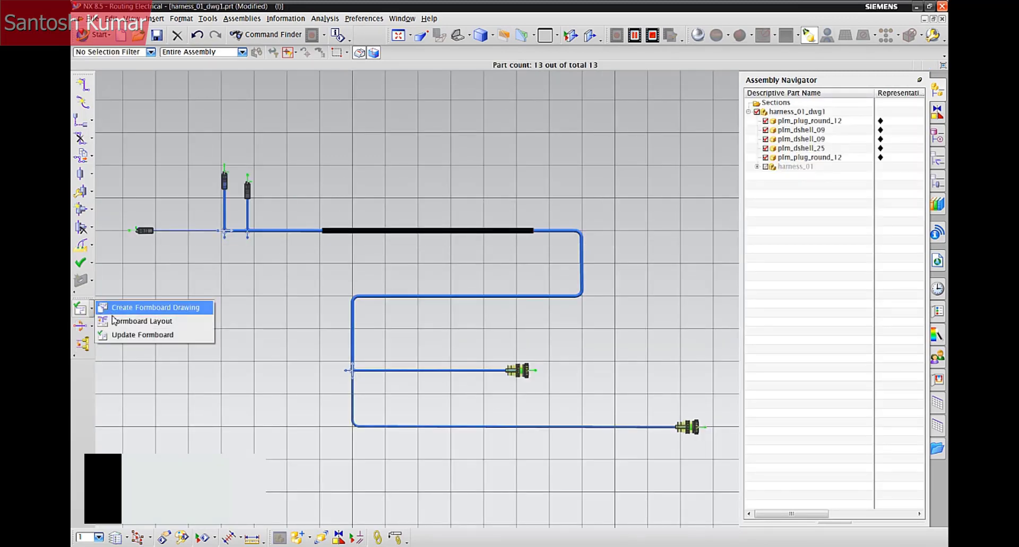
{"action": "left_click", "coordinate": [122, 336]}
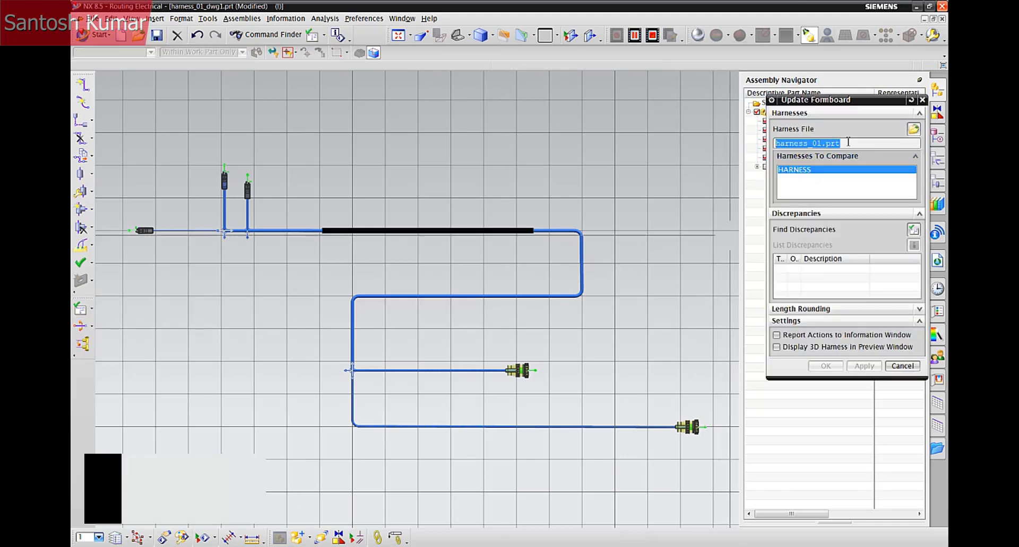
{"action": "left_click_drag", "start_coordinate": [844, 109], "coordinate": [817, 144]}
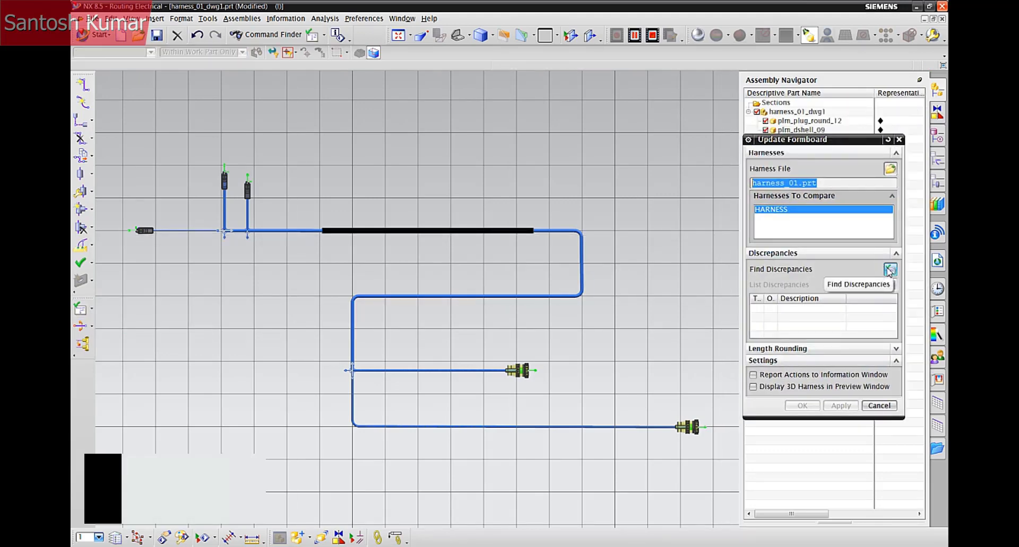
{"action": "left_click", "coordinate": [890, 270]}
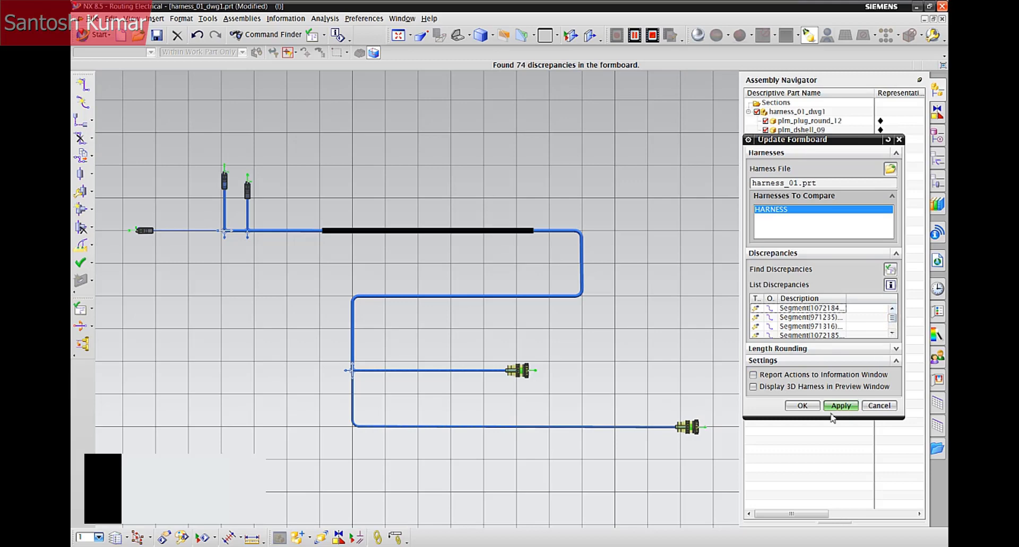
- Look through the enlarged discrepancy list and apply all updates to the formboard
{"action": "left_click_drag", "start_coordinate": [833, 422], "coordinate": [830, 493]}
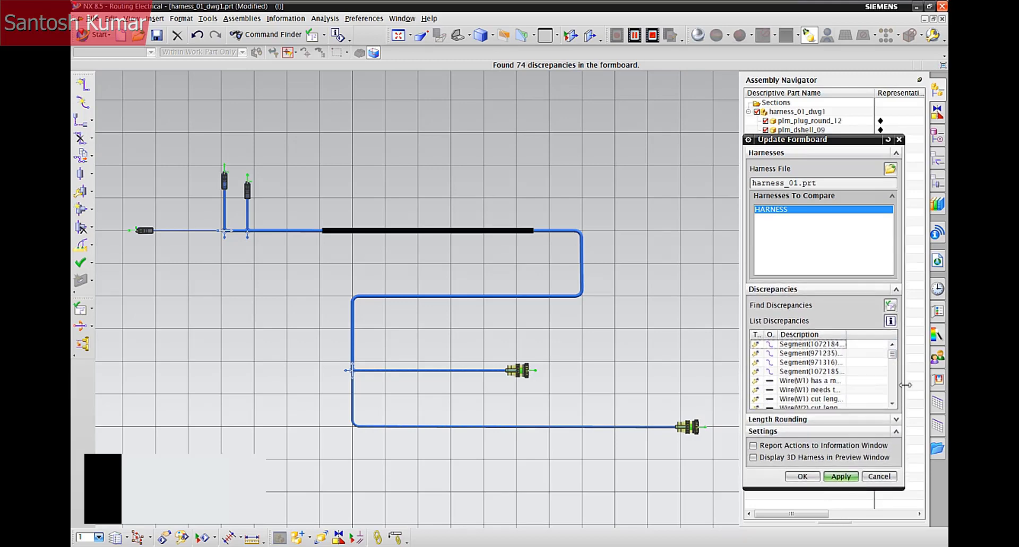
{"action": "left_click_drag", "start_coordinate": [893, 358], "coordinate": [893, 389]}
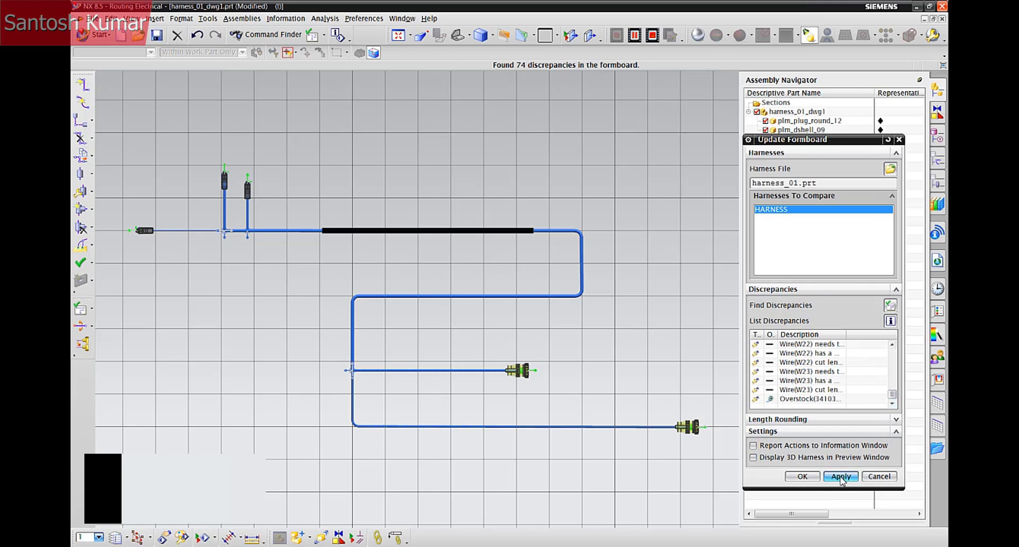
{"action": "left_click", "coordinate": [841, 477]}
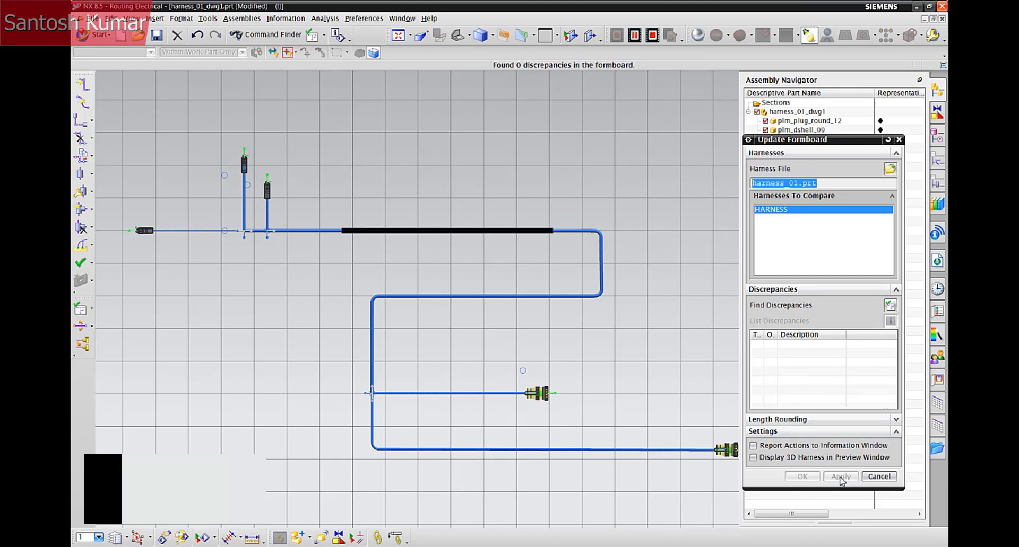
{"action": "left_click", "coordinate": [878, 477]}
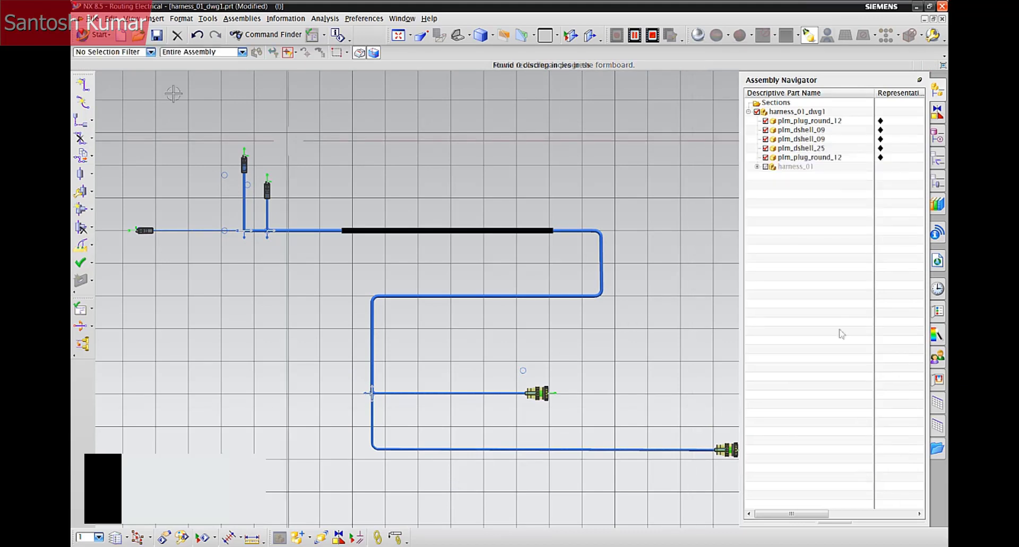
- Switch to the Drafting application and update the harness formboard view on the sheet
{"action": "left_click", "coordinate": [101, 35]}
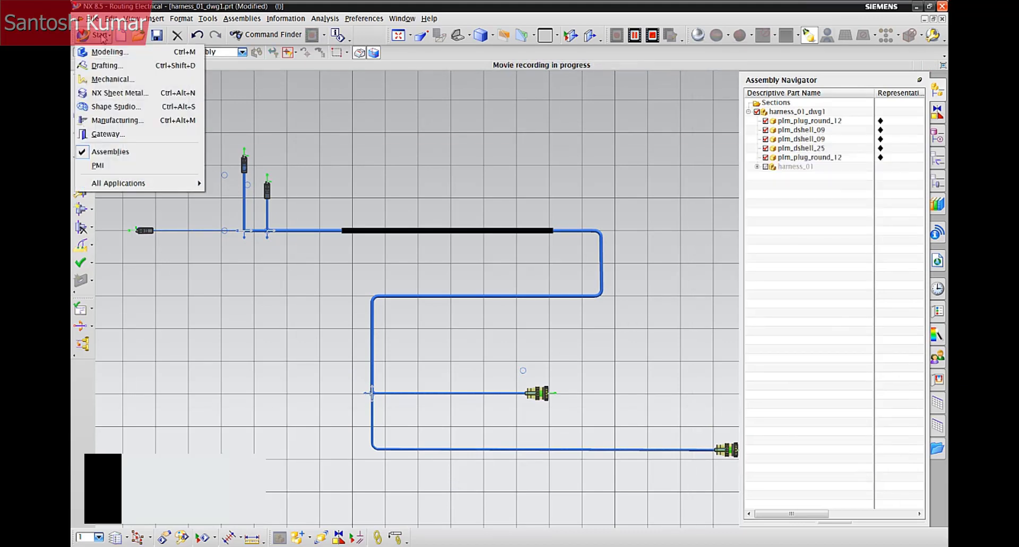
{"action": "left_click", "coordinate": [106, 65]}
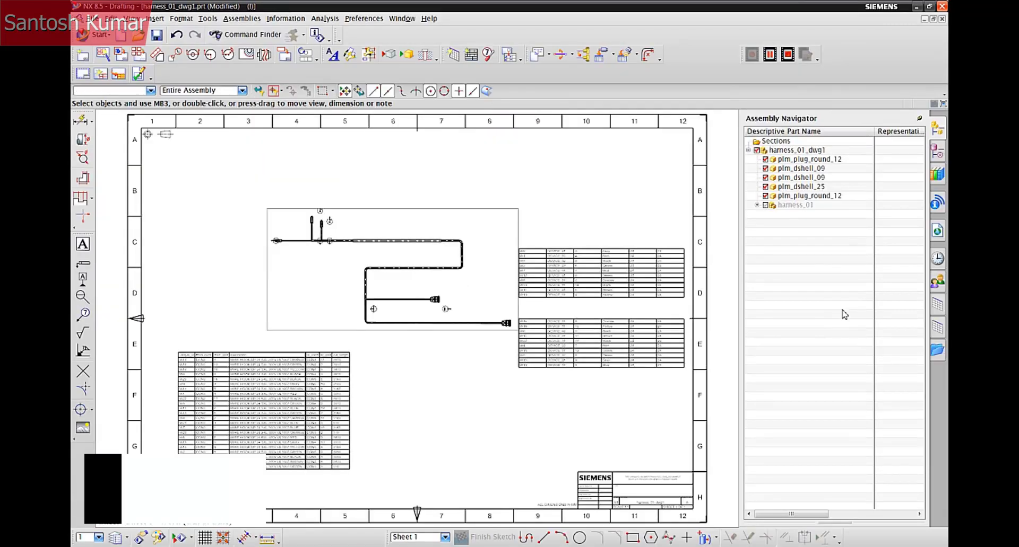
{"action": "scroll", "coordinate": [573, 234], "scroll_direction": "down", "scroll_amount": 5}
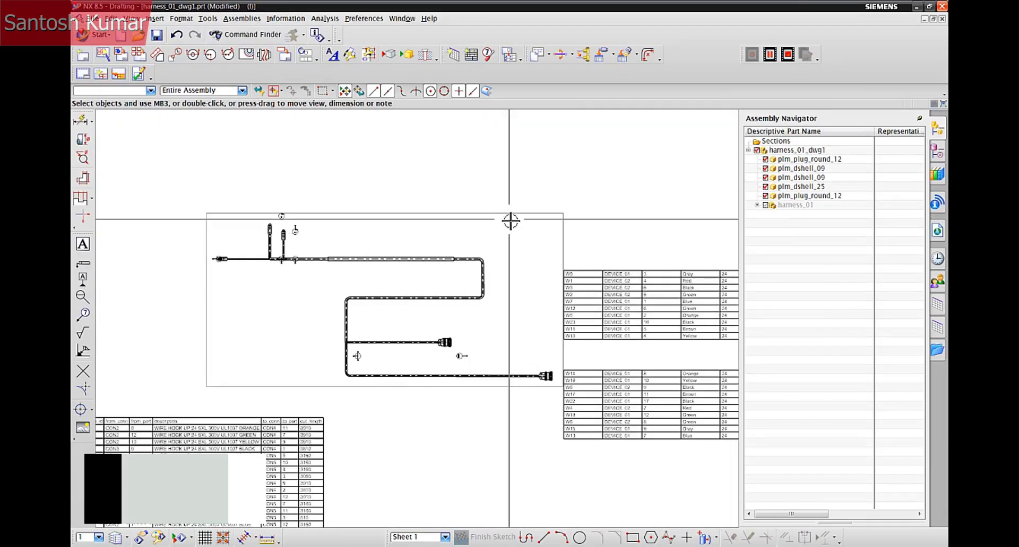
{"action": "left_click", "coordinate": [510, 220]}
{"action": "right_click", "coordinate": [509, 220]}
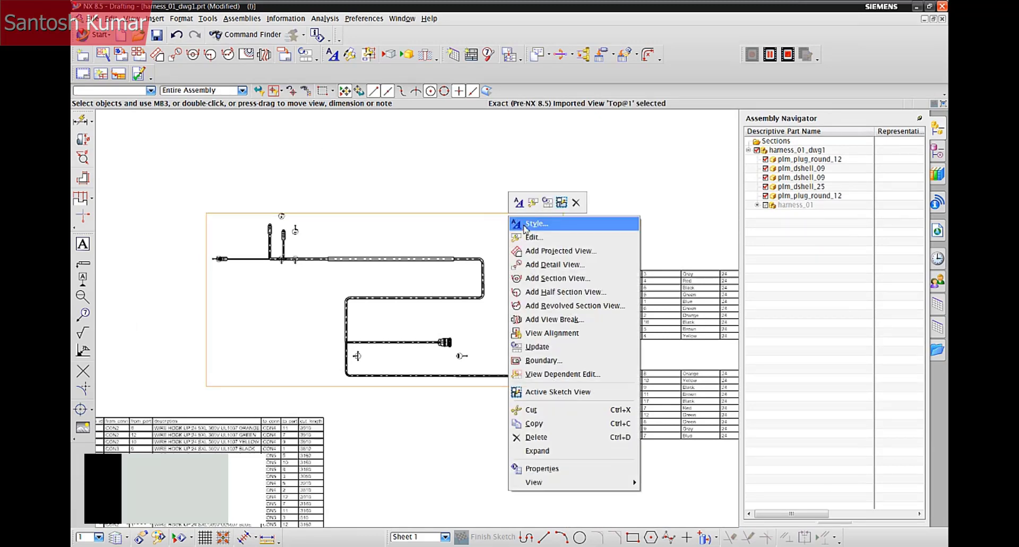
{"action": "left_click", "coordinate": [537, 346]}
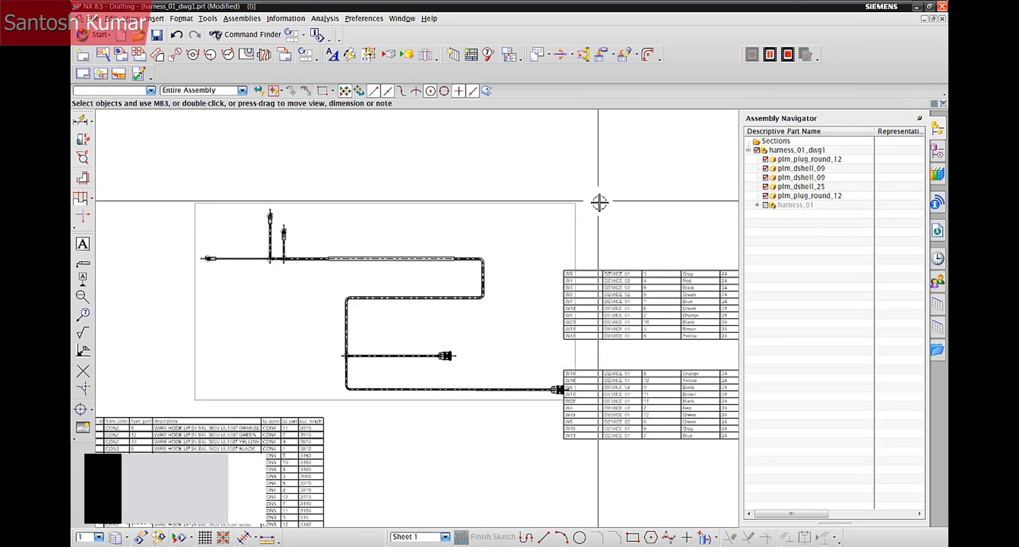
- Check the pin list tables on the sheet and update the wire cut sheet table
{"action": "scroll", "coordinate": [600, 203], "scroll_direction": "down", "scroll_amount": 1}
{"action": "scroll", "coordinate": [600, 204], "scroll_direction": "up", "scroll_amount": 3}
{"action": "scroll", "coordinate": [583, 210], "scroll_direction": "up", "scroll_amount": 3}
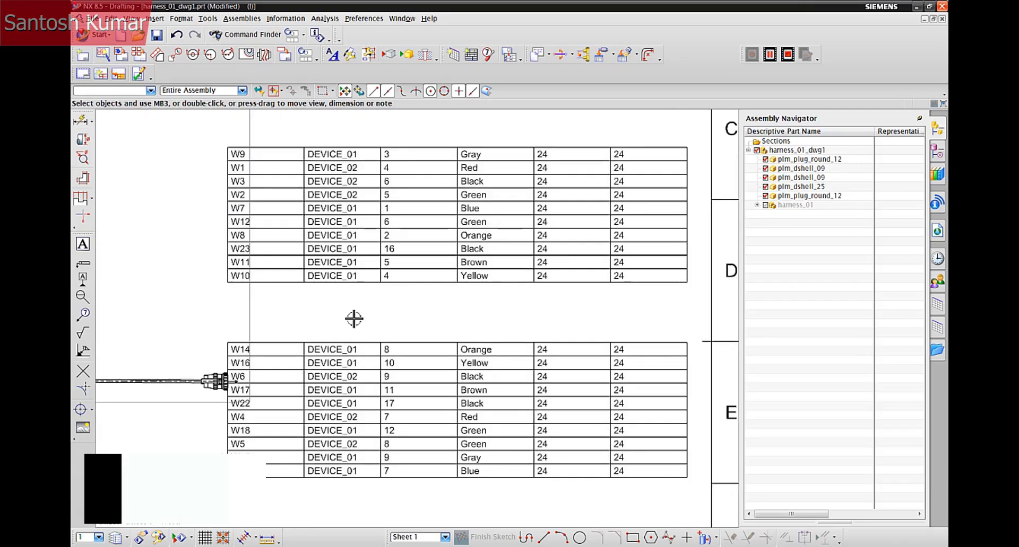
{"action": "scroll", "coordinate": [353, 318], "scroll_direction": "down", "scroll_amount": 3}
{"action": "scroll", "coordinate": [354, 318], "scroll_direction": "up", "scroll_amount": 3}
{"action": "scroll", "coordinate": [313, 295], "scroll_direction": "up", "scroll_amount": 3}
{"action": "left_click", "coordinate": [189, 227]}
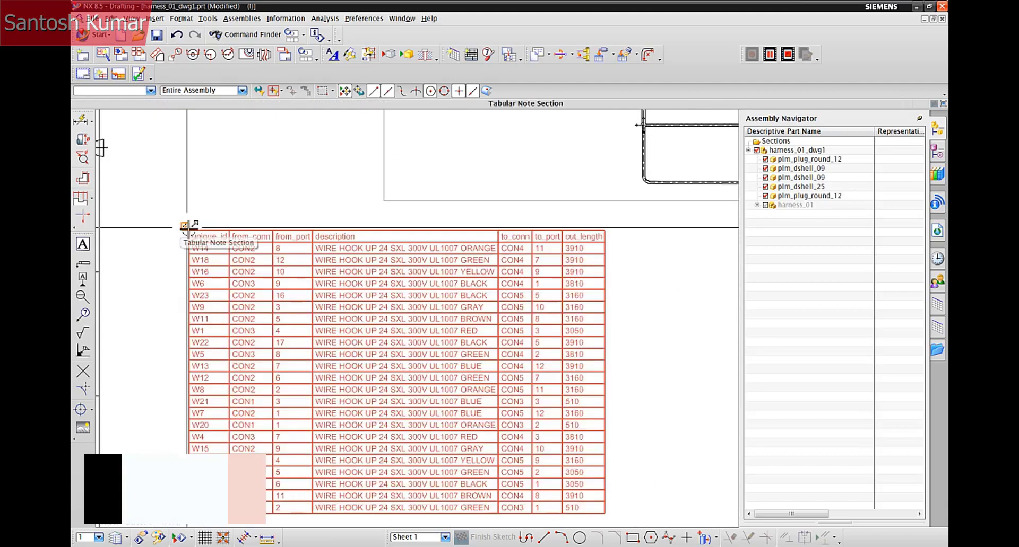
{"action": "right_click", "coordinate": [188, 229]}
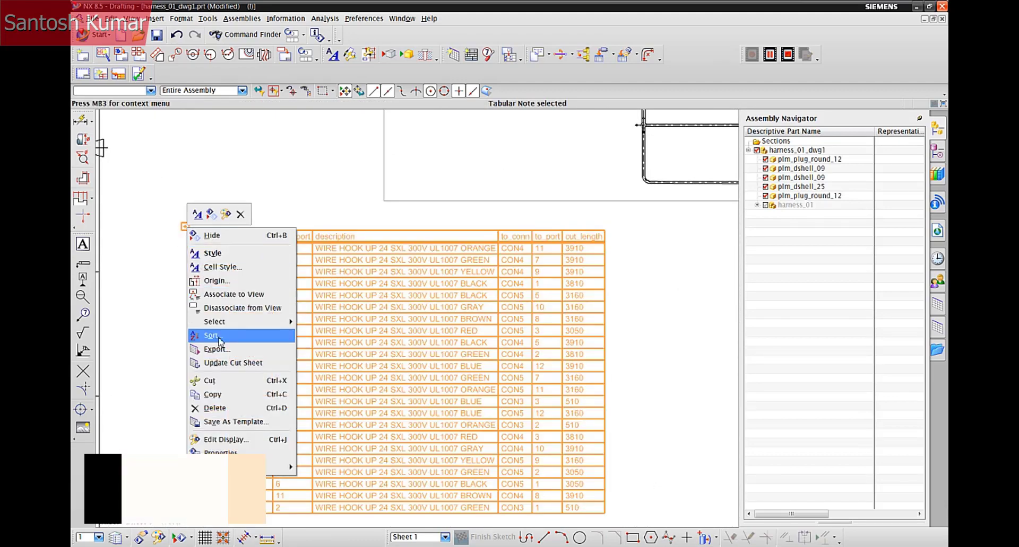
{"action": "left_click", "coordinate": [228, 364]}
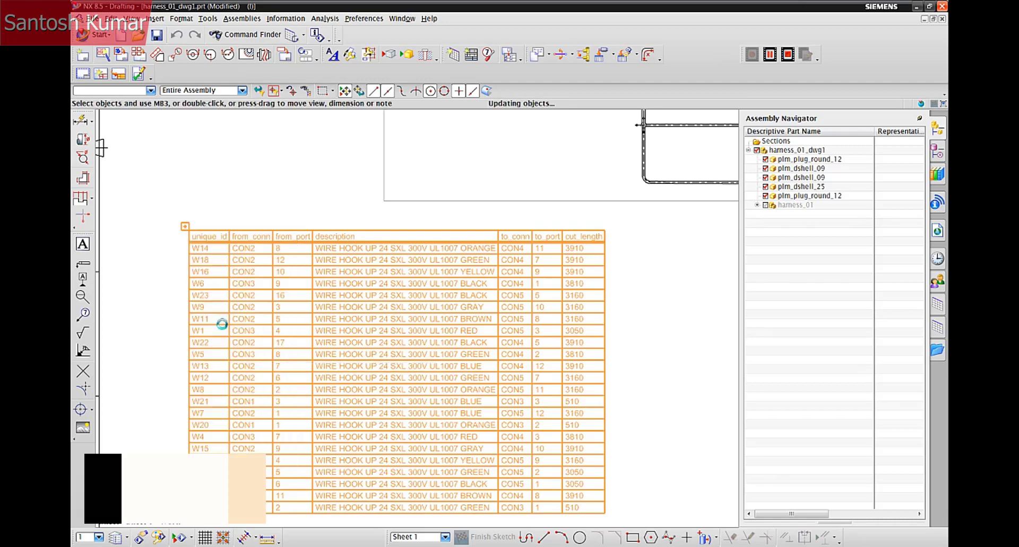